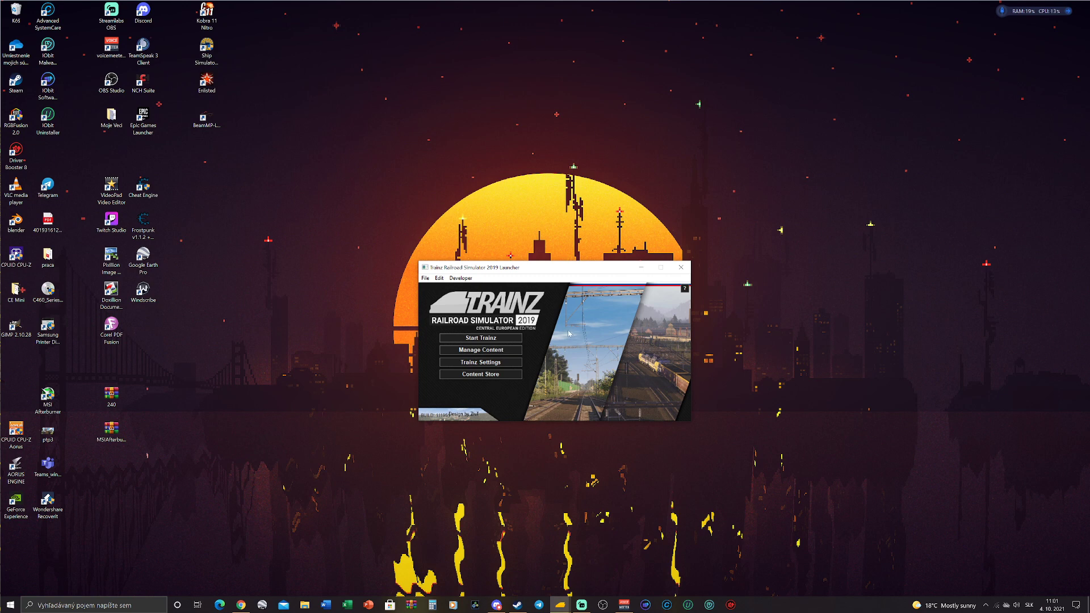
Open the content manager from the Trainz launcher and search the installed content for "Central Europe Region"
{"action": "left_click", "coordinate": [486, 350]}
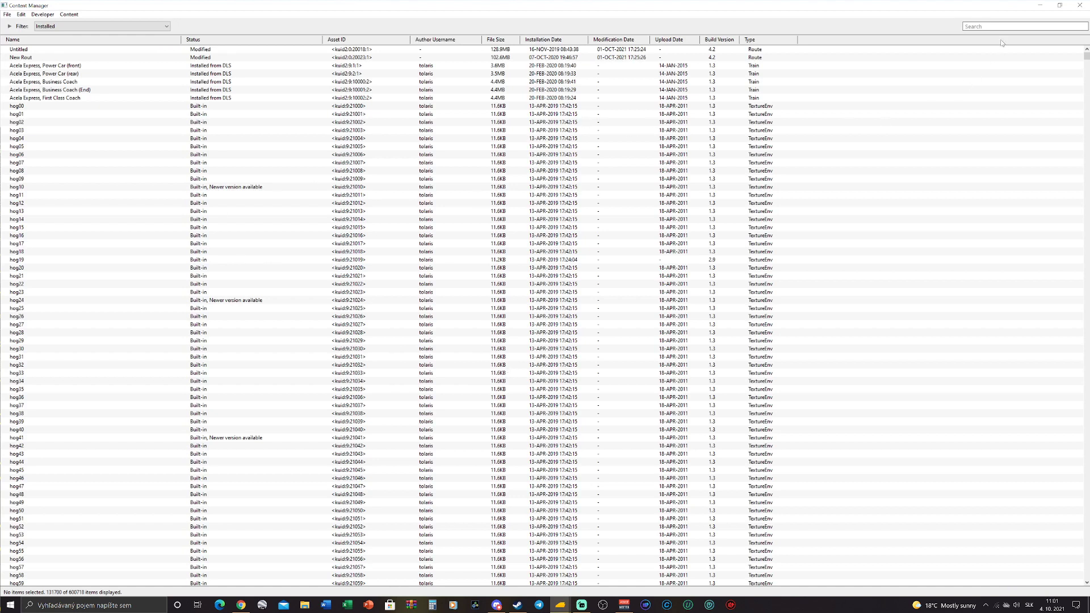
{"action": "left_click", "coordinate": [977, 26]}
{"action": "type", "text": "Ce"}
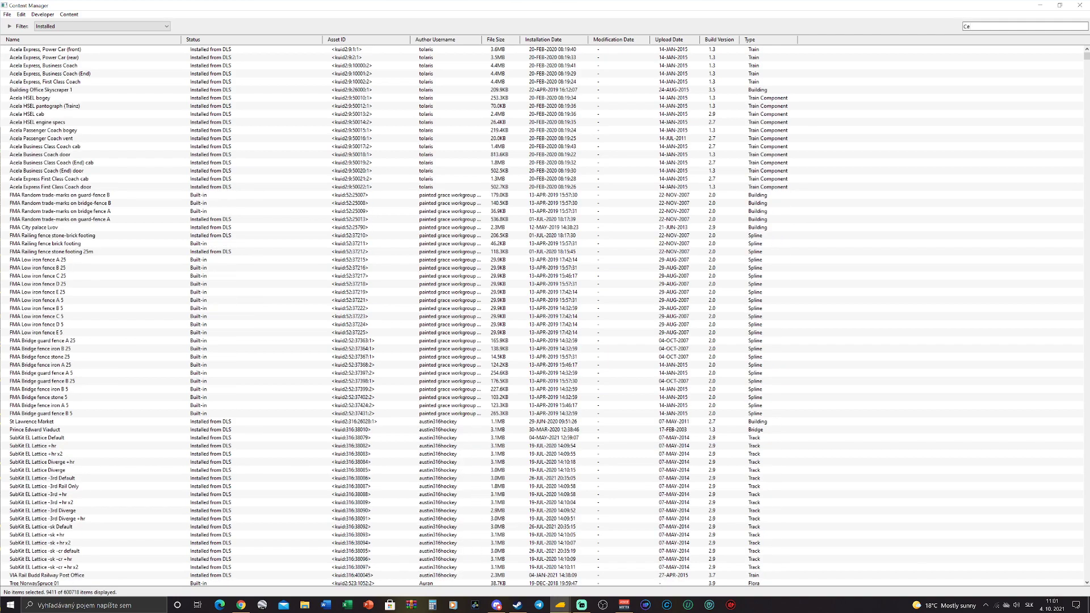
{"action": "type", "text": "ntral Eu"}
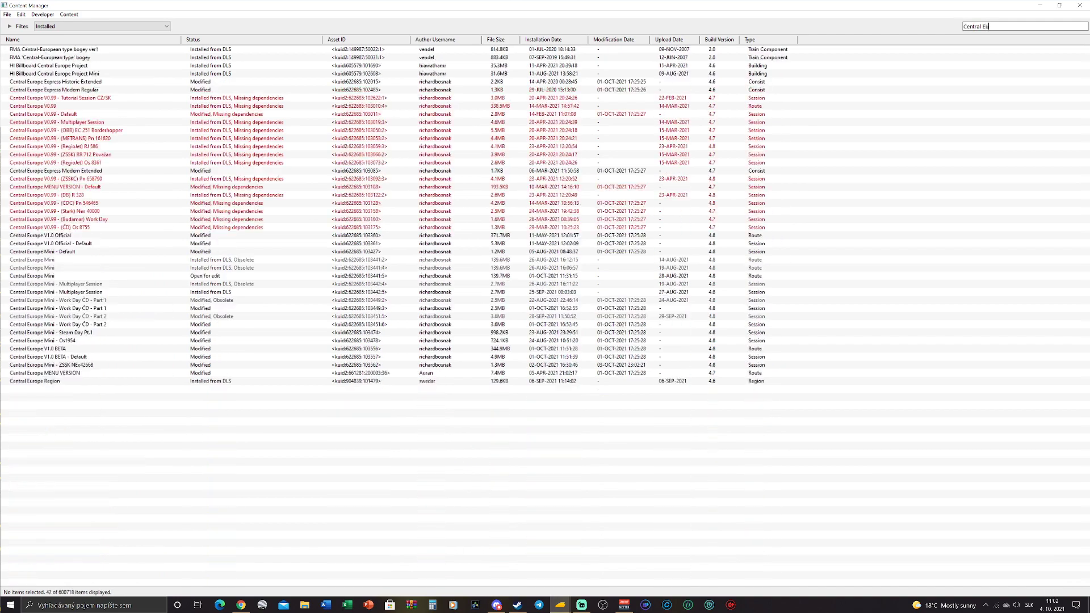
{"action": "type", "text": "rope Region"}
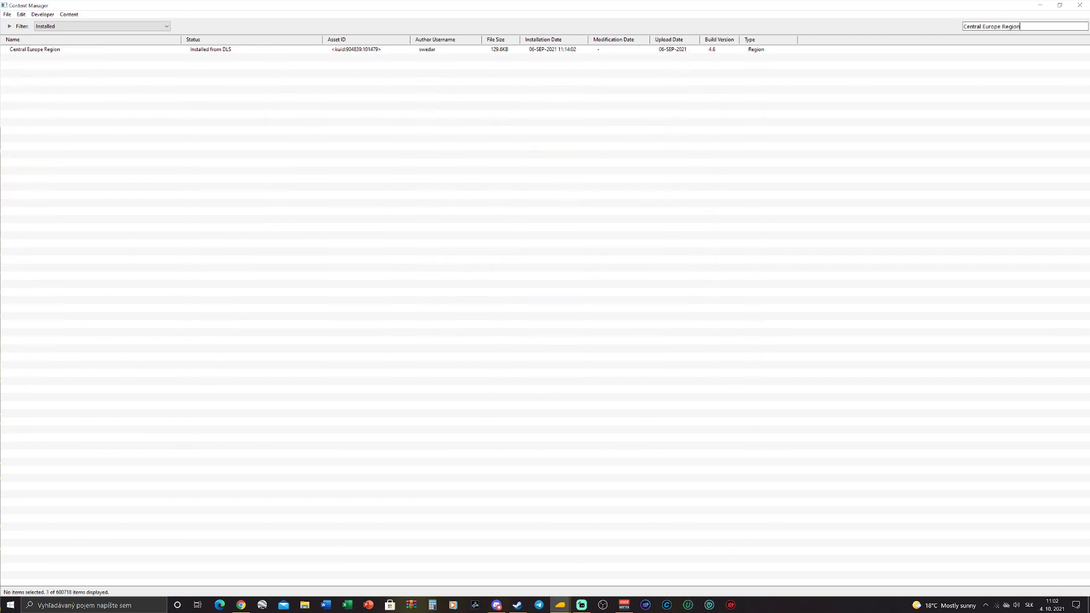
Duplicate the Central Europe Region asset and dismiss the completed task window
{"action": "left_click", "coordinate": [359, 51]}
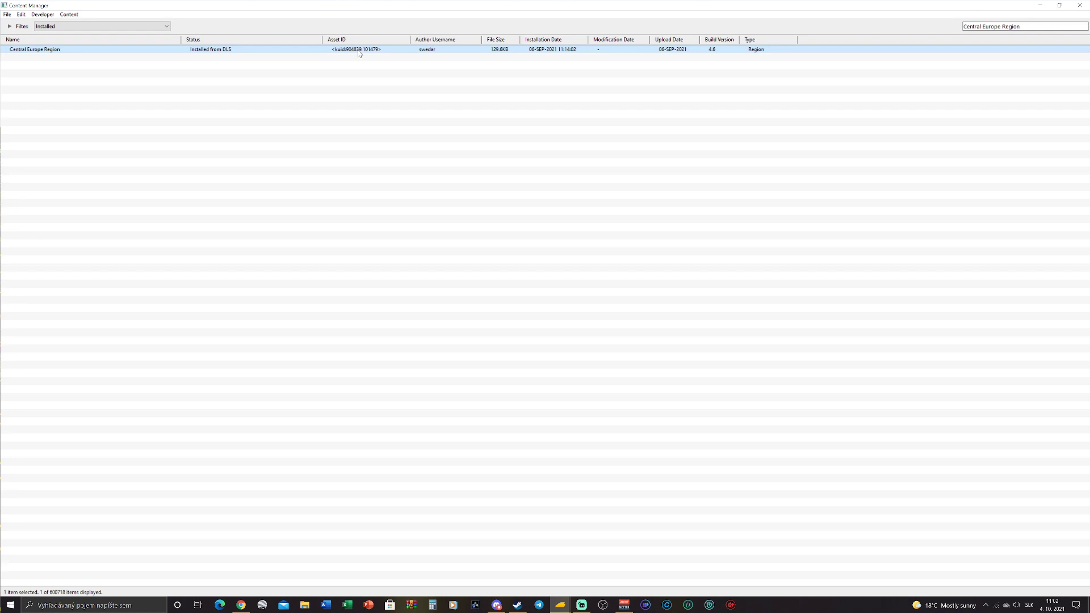
{"action": "key", "text": "ctrl+d"}
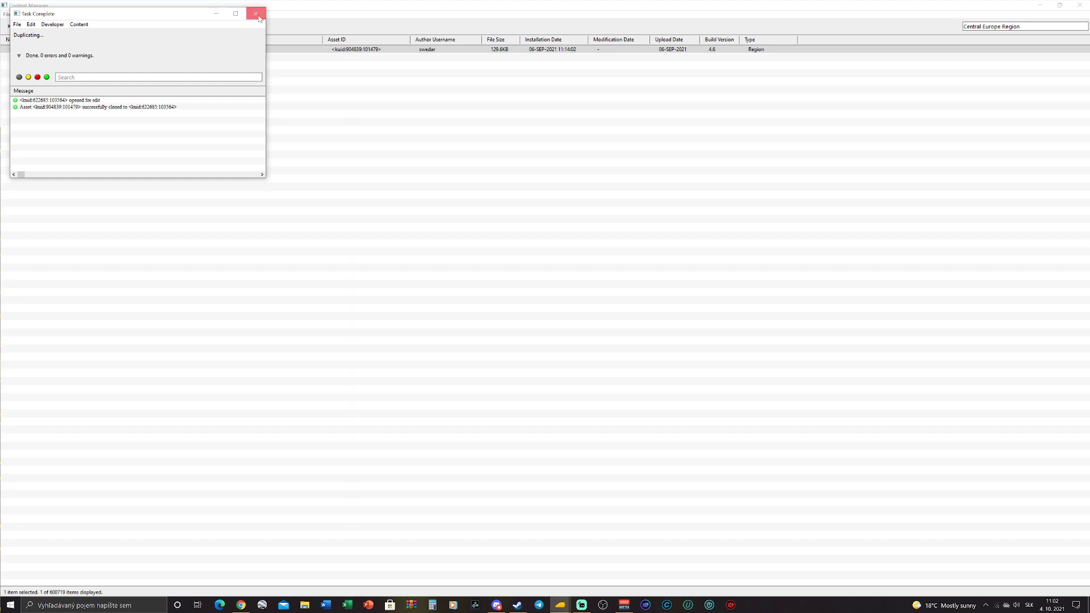
{"action": "left_click", "coordinate": [259, 18]}
Search the installed content for "new asset" and select the cloned New Asset that is open for edit
{"action": "left_click_drag", "start_coordinate": [1021, 26], "coordinate": [849, 30]}
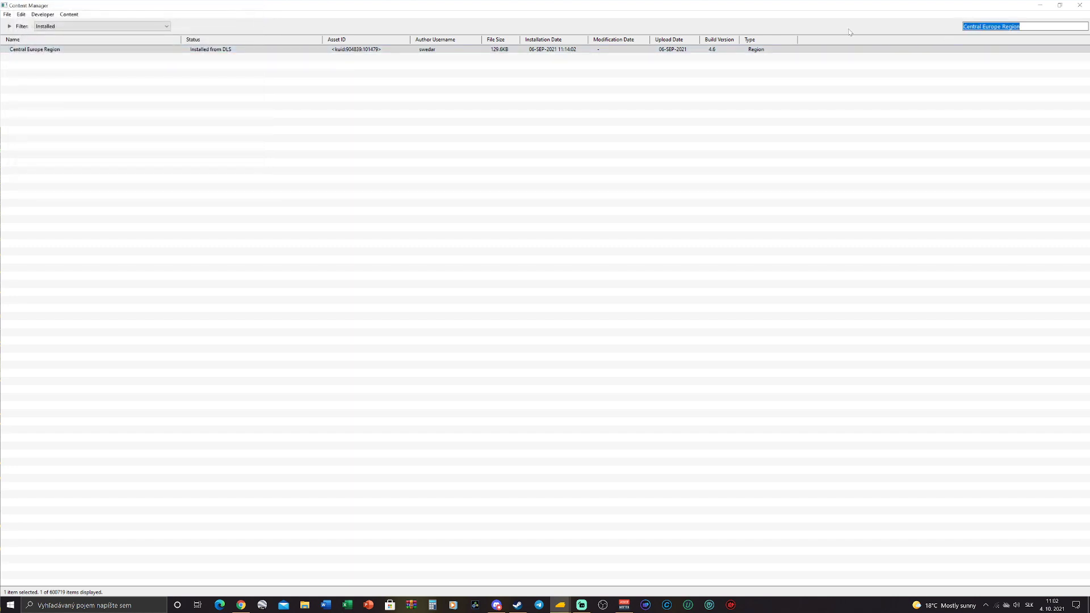
{"action": "type", "text": "new asset"}
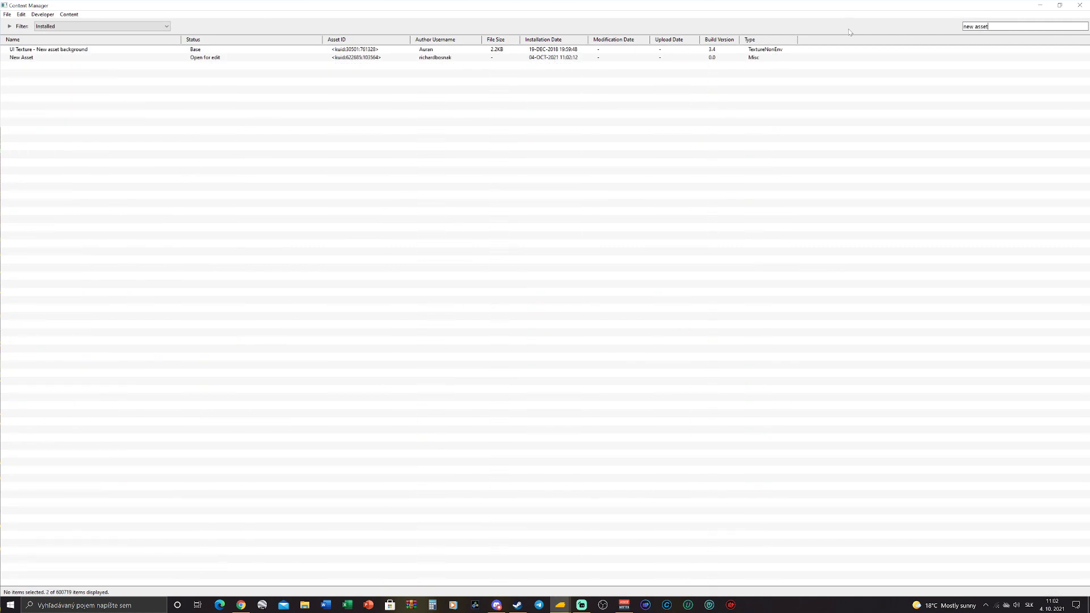
{"action": "left_click", "coordinate": [293, 59]}
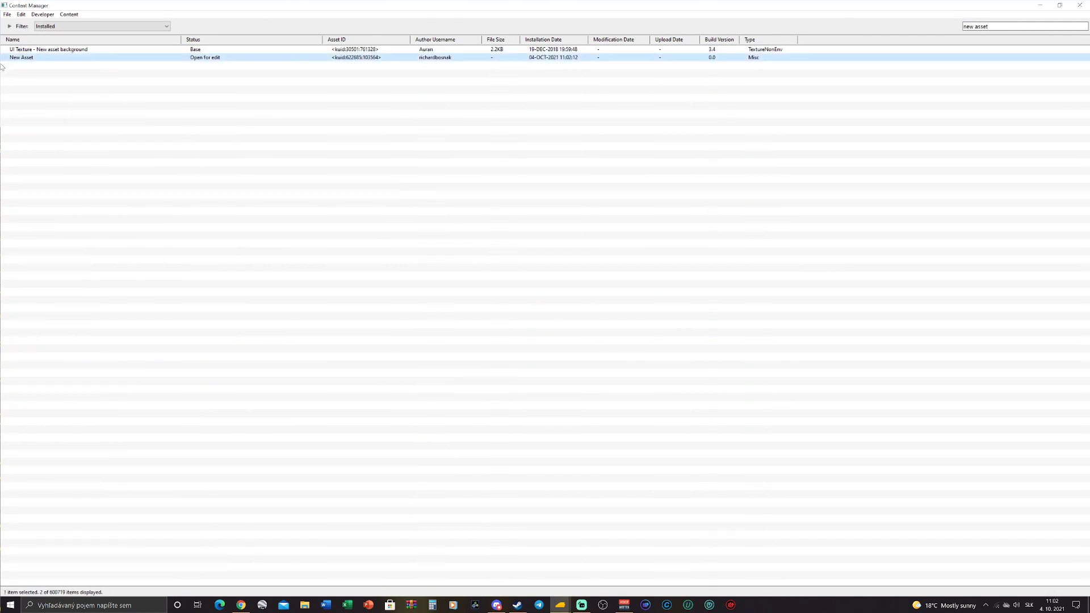
Open the New Asset's config file text for editing in a maximized window with enlarged text
{"action": "right_click", "coordinate": [207, 60]}
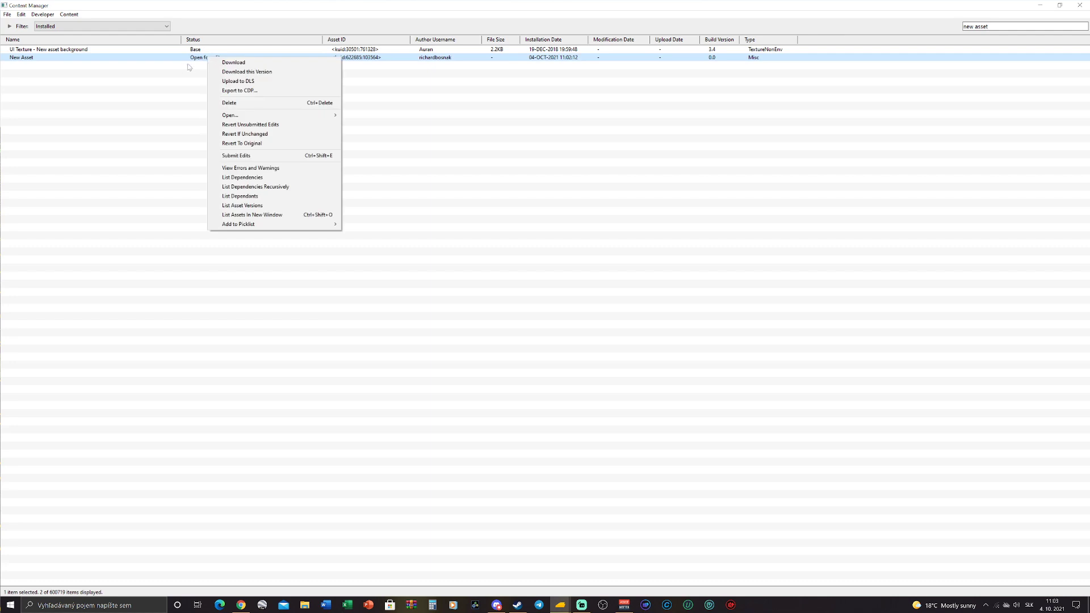
{"action": "mouse_move", "coordinate": [233, 116]}
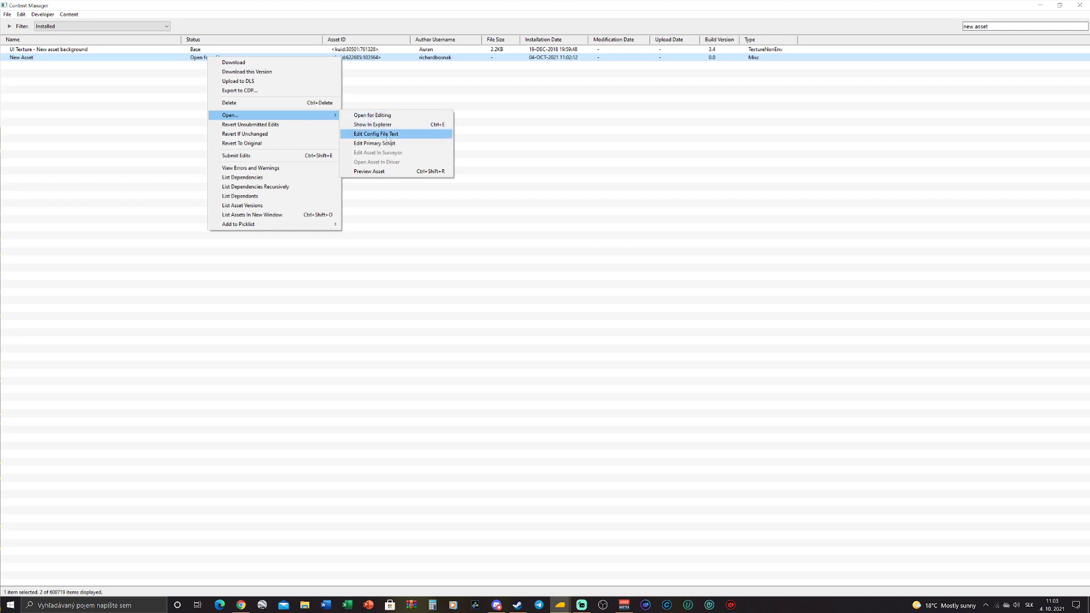
{"action": "left_click", "coordinate": [414, 137]}
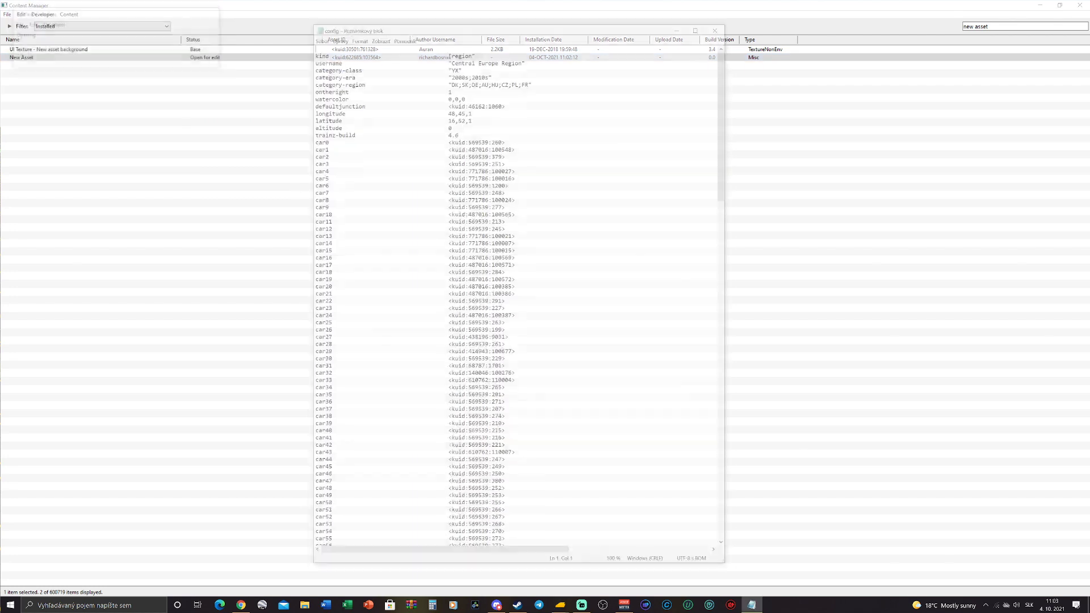
{"action": "left_click", "coordinate": [700, 24]}
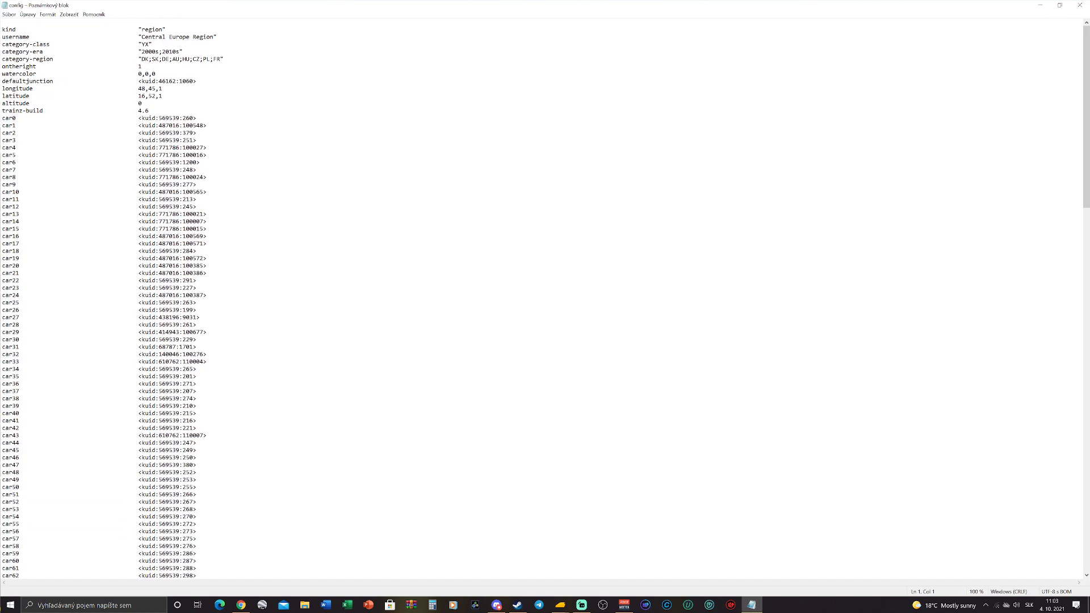
{"action": "scroll", "coordinate": [545, 301], "scroll_direction": "up", "scroll_amount": 9, "text": "ctrl"}
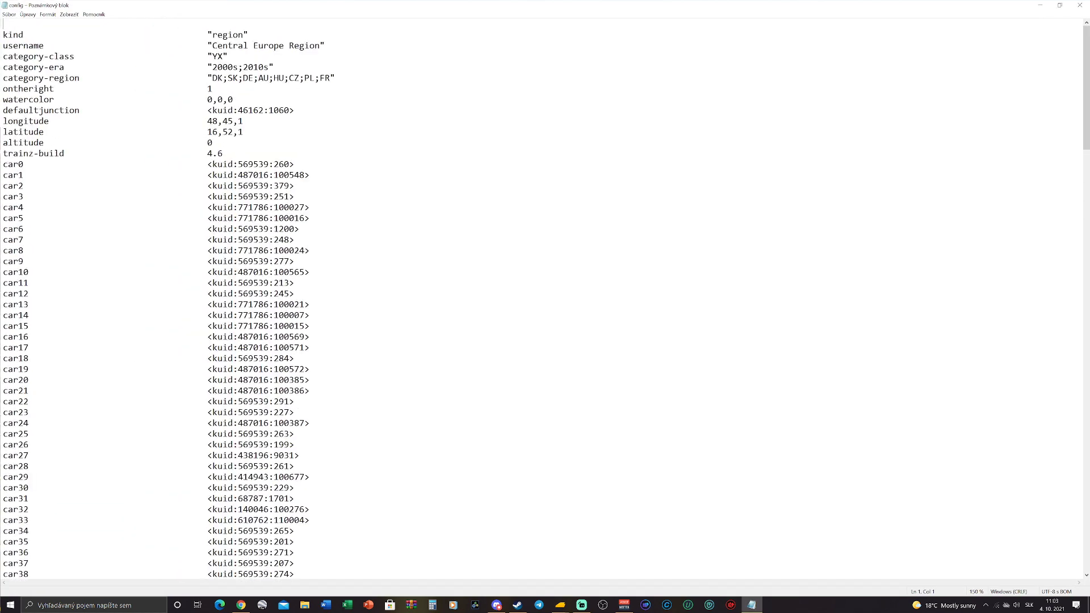
{"action": "scroll", "coordinate": [545, 301], "scroll_direction": "up", "scroll_amount": 2, "text": "ctrl"}
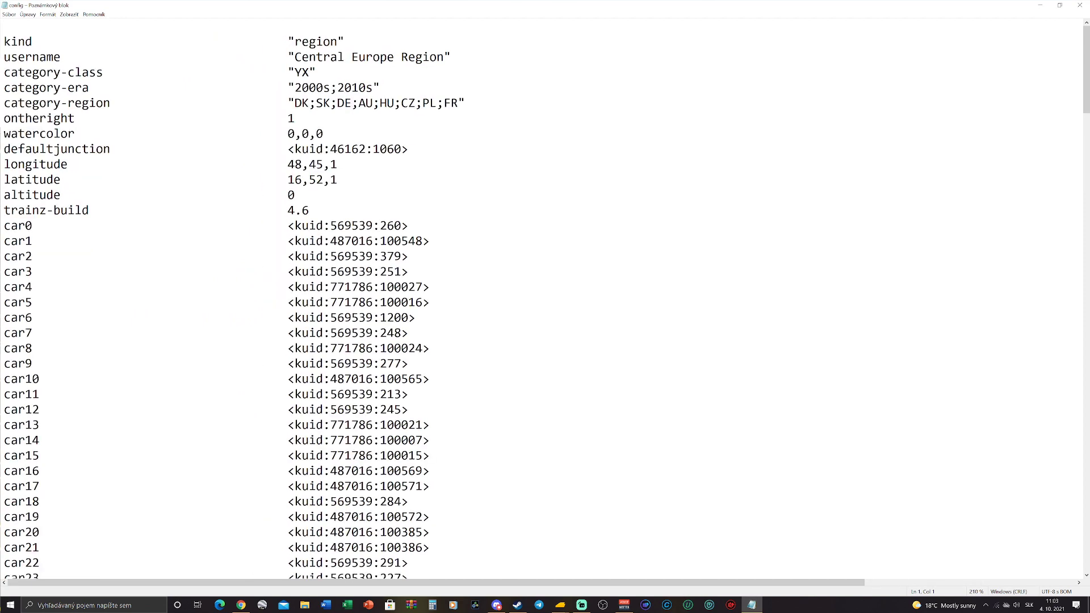
{"action": "scroll", "coordinate": [545, 301], "scroll_direction": "up", "scroll_amount": 3, "text": "ctrl"}
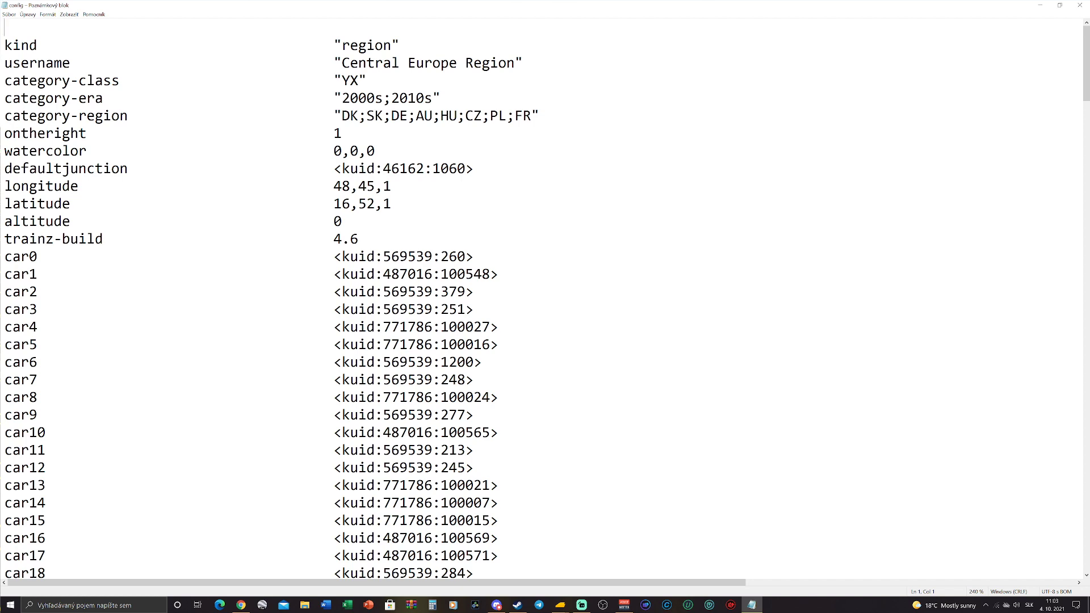
Examine the structure of the config file, from the kind entry and general tags through the car list
{"action": "left_click_drag", "start_coordinate": [5, 45], "coordinate": [502, 503]}
{"action": "left_click", "coordinate": [392, 203]}
{"action": "left_click_drag", "start_coordinate": [5, 45], "coordinate": [251, 45]}
{"action": "key", "text": "Right"}
{"action": "scroll", "coordinate": [545, 307], "scroll_direction": "down", "scroll_amount": 20}
{"action": "scroll", "coordinate": [545, 307], "scroll_direction": "up", "scroll_amount": 20}
{"action": "left_click_drag", "start_coordinate": [5, 45], "coordinate": [243, 47]}
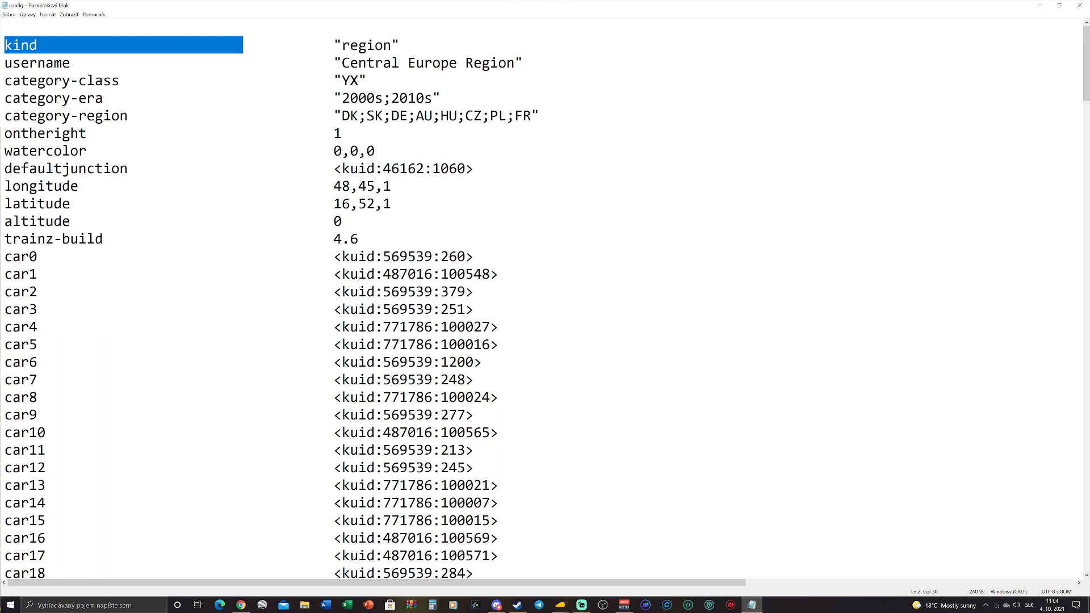
{"action": "left_click_drag", "start_coordinate": [326, 45], "coordinate": [400, 45]}
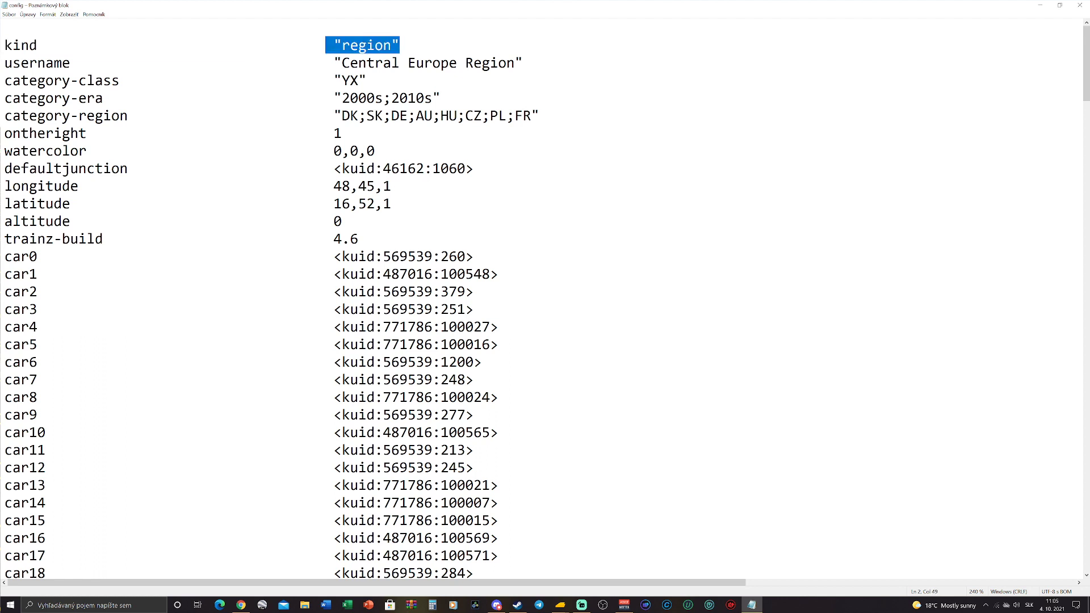
Change the username value in the config file to "Tutorial Region"
{"action": "left_click_drag", "start_coordinate": [12, 63], "coordinate": [87, 63]}
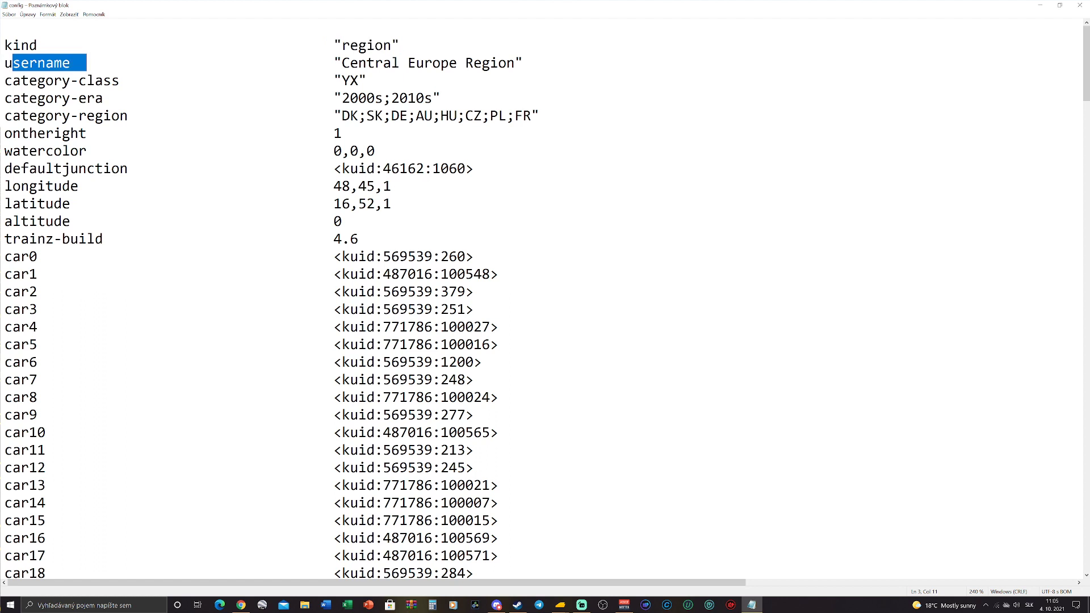
{"action": "left_click", "coordinate": [342, 63]}
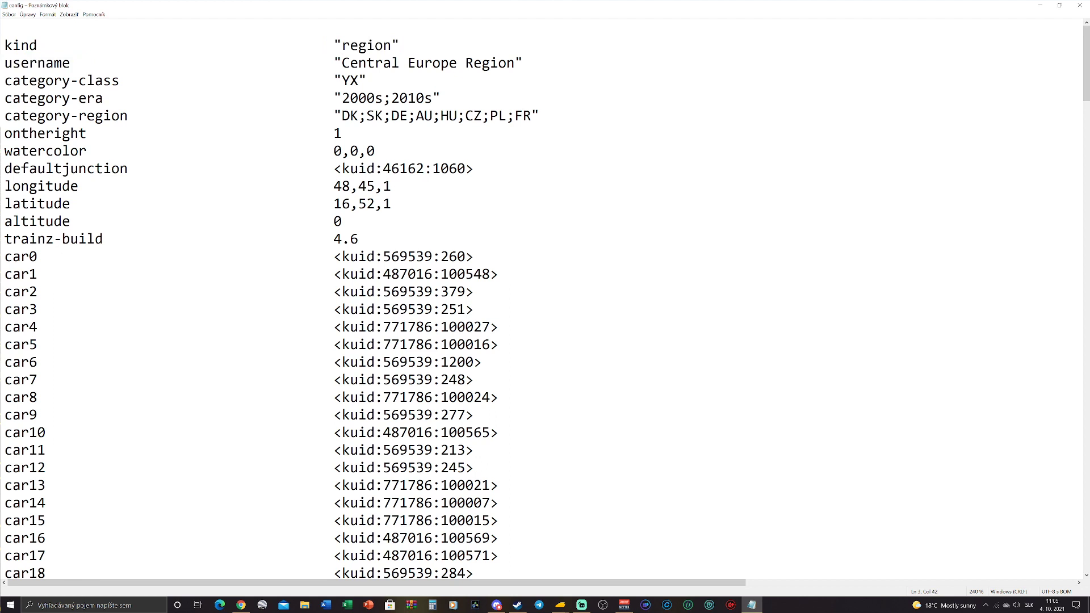
{"action": "left_click_drag", "start_coordinate": [341, 63], "coordinate": [515, 63]}
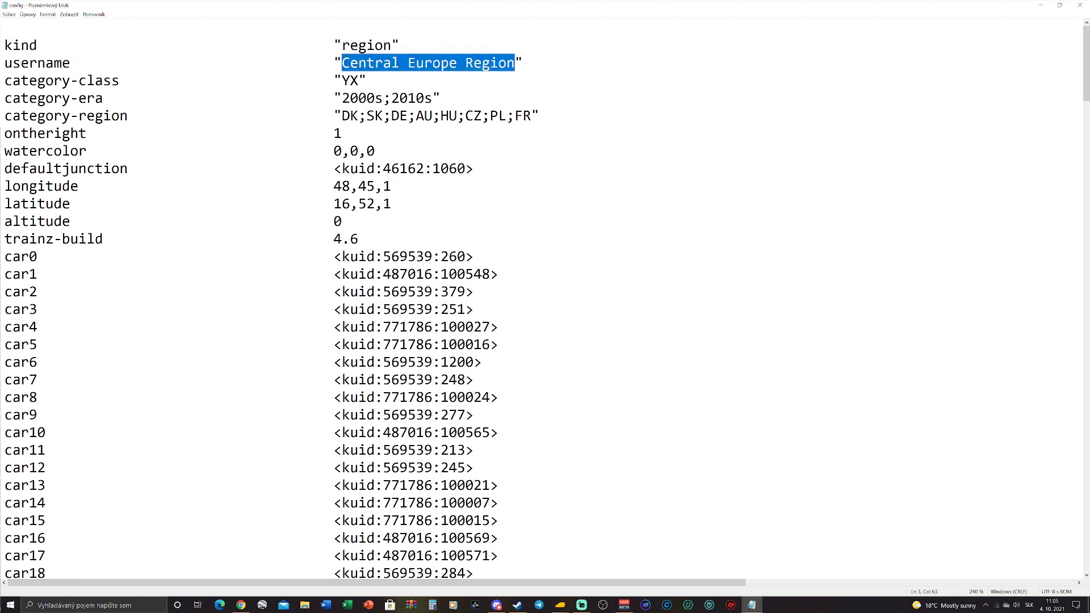
{"action": "type", "text": "Tutorial R"}
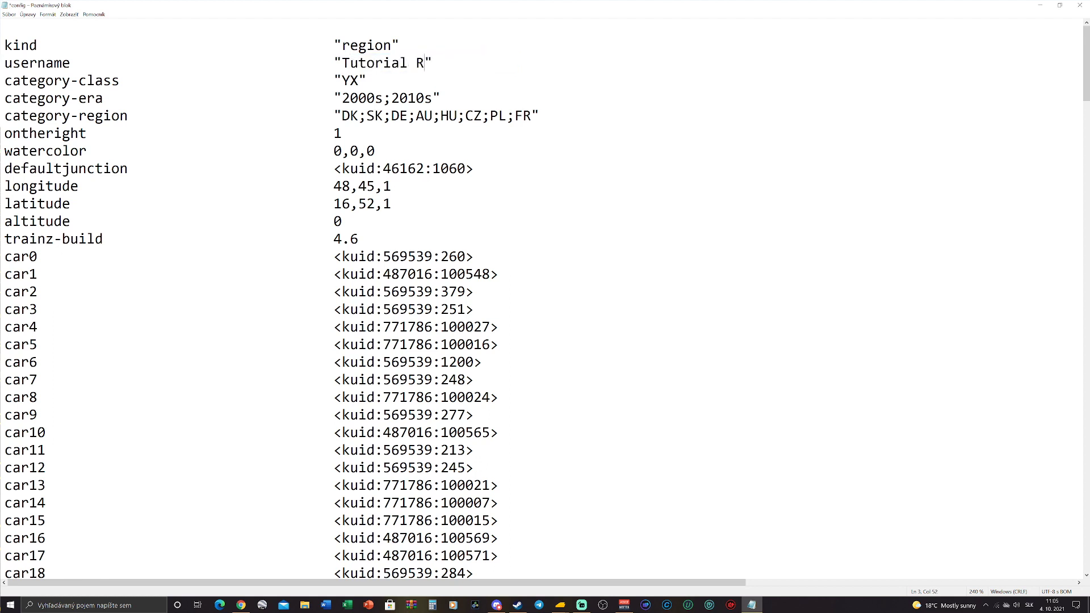
{"action": "type", "text": "egion"}
Examine the category-class and category-era entries and their values
{"action": "mouse_move", "coordinate": [5, 98]}
{"action": "left_mouse_down"}
{"action": "mouse_move", "coordinate": [37, 98]}
{"action": "mouse_move", "coordinate": [13, 81]}
{"action": "left_mouse_up"}
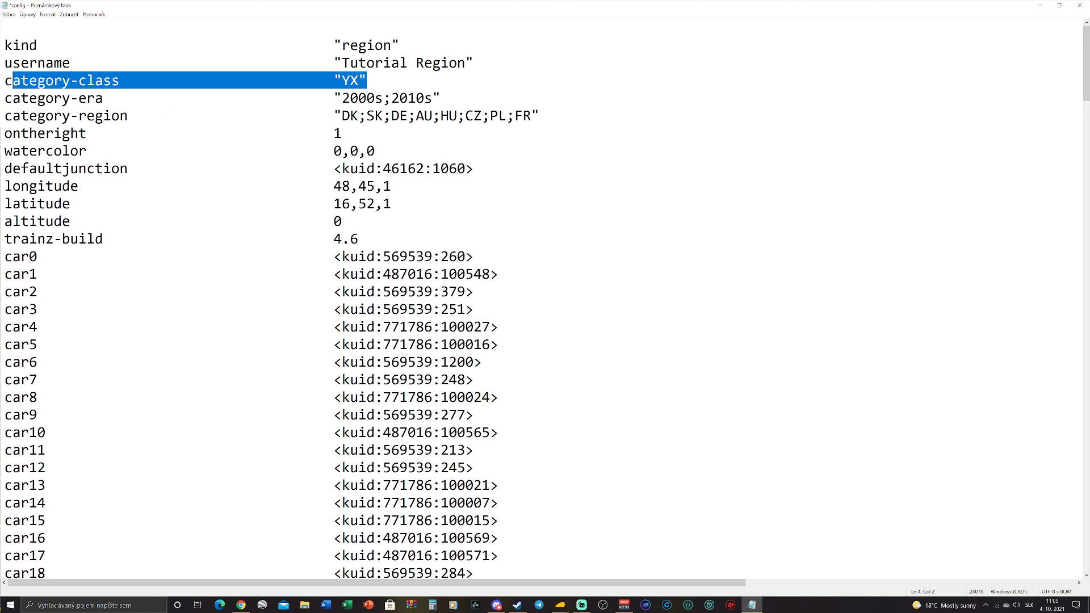
{"action": "left_click", "coordinate": [341, 81]}
{"action": "key", "text": "shift+Left"}
{"action": "key", "text": "shift+Left"}
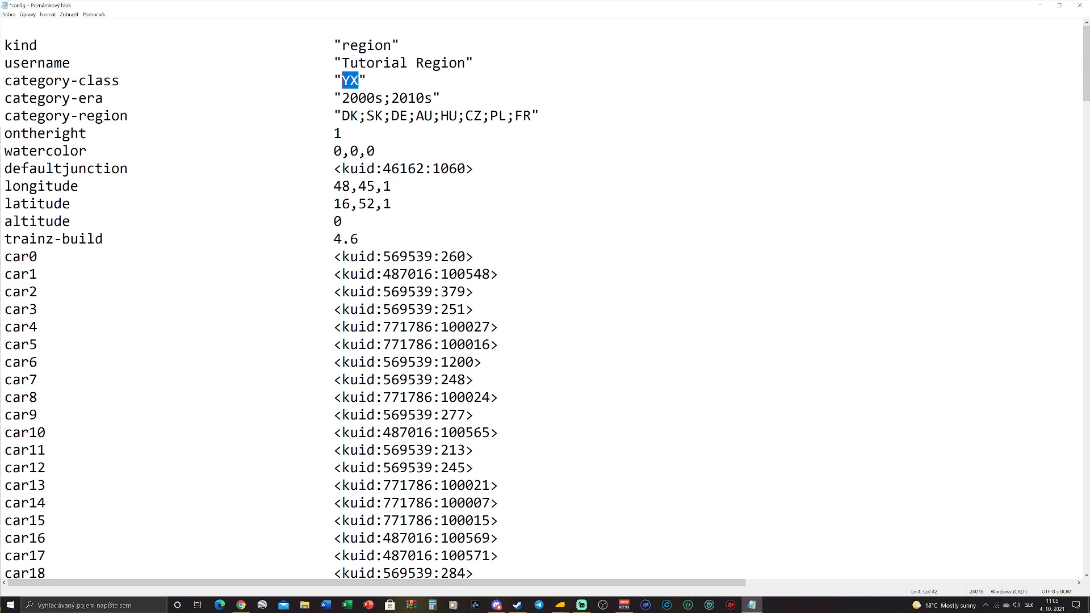
{"action": "left_click", "coordinate": [375, 98]}
{"action": "left_click_drag", "start_coordinate": [5, 98], "coordinate": [136, 98]}
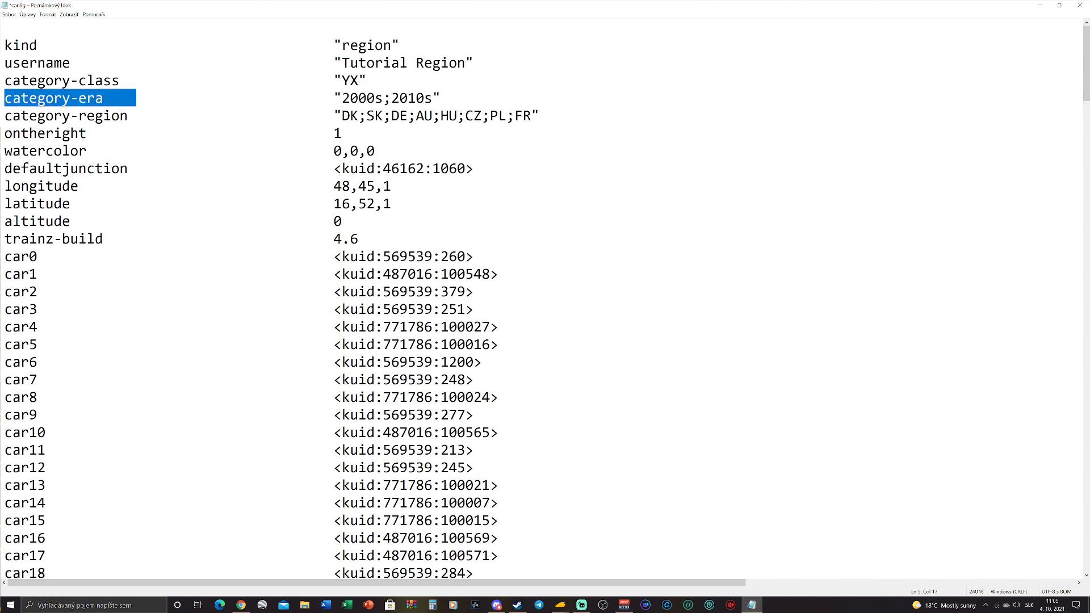
{"action": "left_click_drag", "start_coordinate": [136, 98], "coordinate": [433, 99]}
{"action": "left_click", "coordinate": [350, 98]}
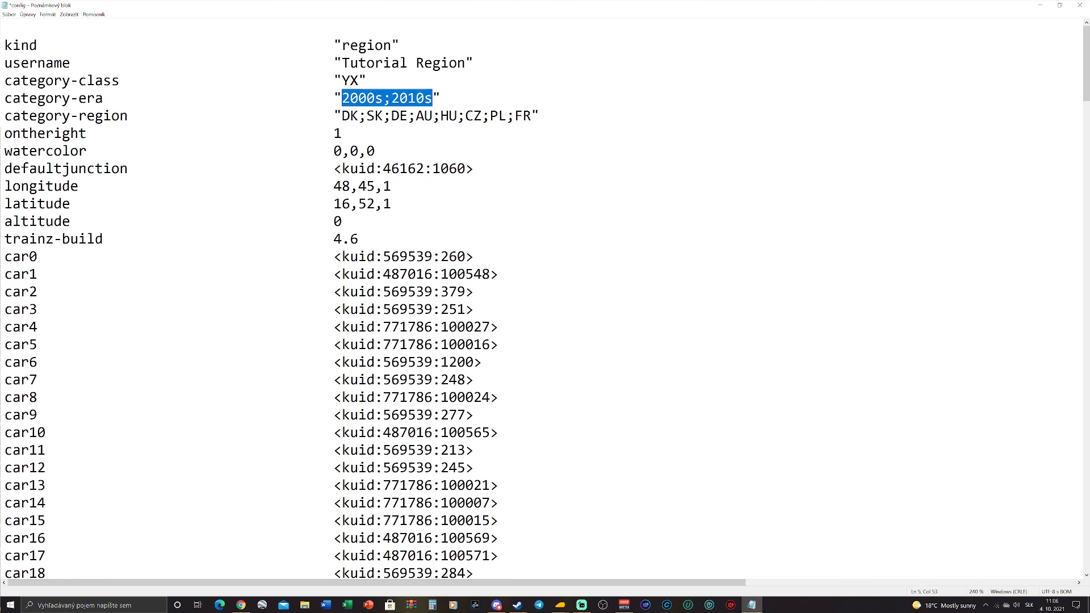
Remove ";2010s" from the category-era value so that it contains only "2000s"
{"action": "left_click", "coordinate": [441, 99]}
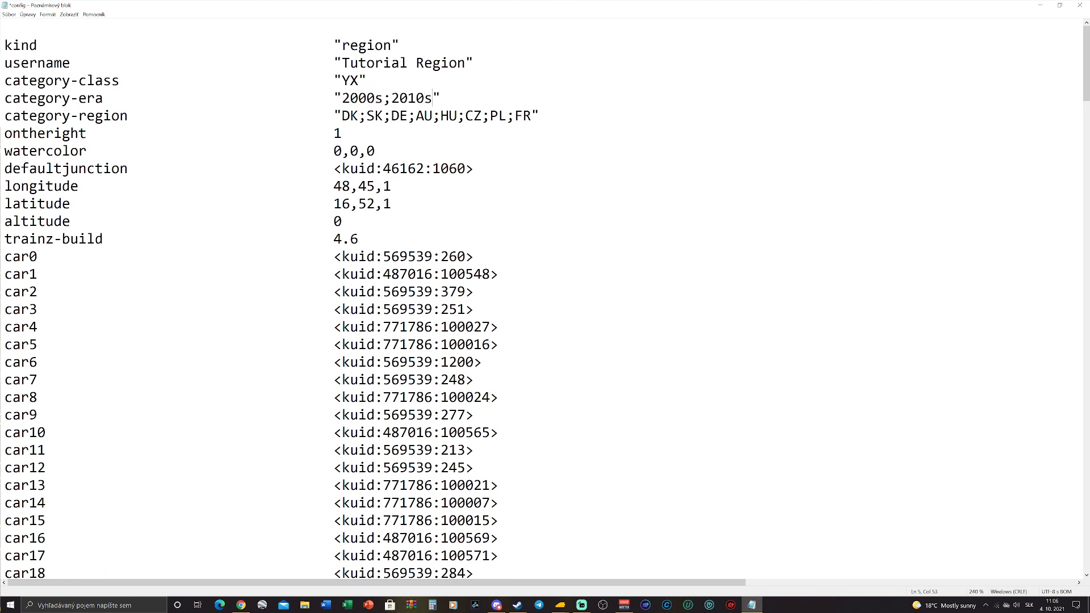
{"action": "key", "text": "shift+Left"}
{"action": "key", "text": "shift+Left"}
{"action": "key", "text": "shift+Left"}
{"action": "key", "text": "shift+Left"}
{"action": "key", "text": "shift+Left"}
{"action": "key", "text": "shift+Left"}
{"action": "key", "text": "shift+Left"}
{"action": "key", "text": "shift+Left"}
{"action": "key", "text": "shift+Right"}
{"action": "key", "text": "shift+Right"}
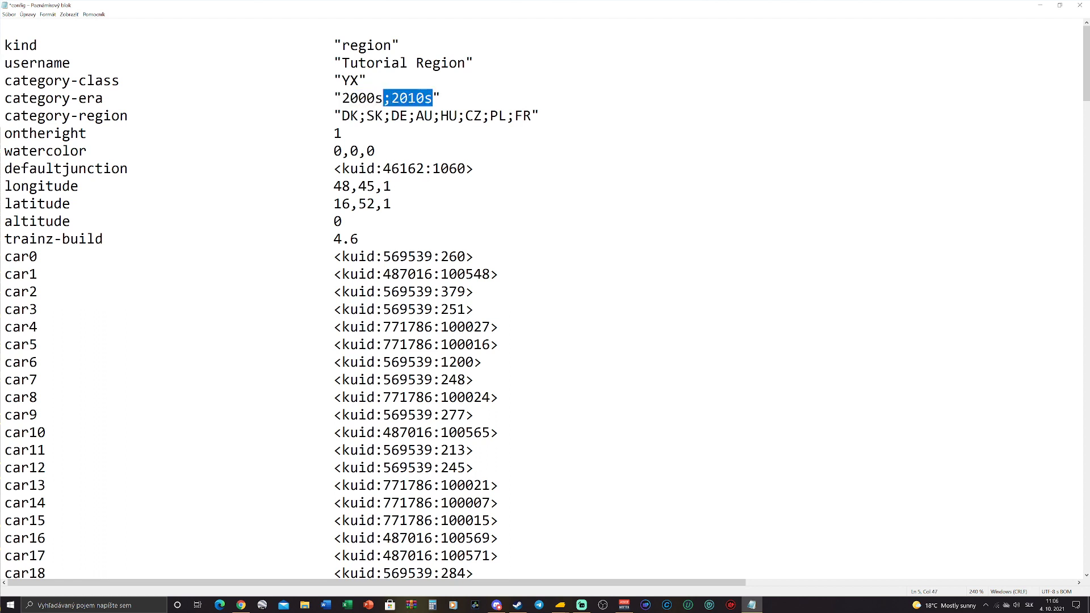
{"action": "key", "text": "Delete"}
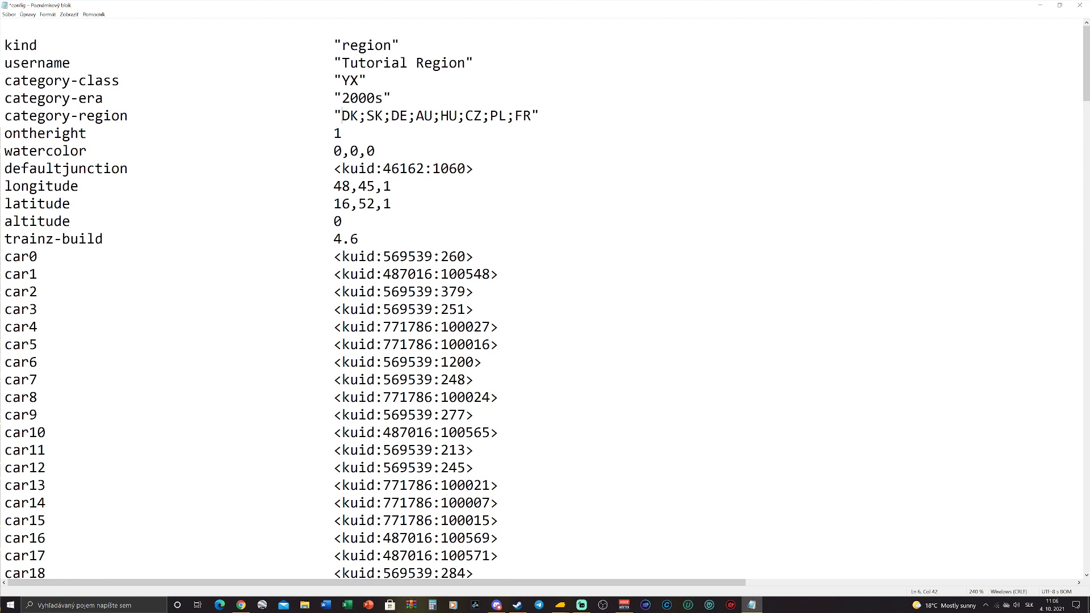
Replace the whole list of country codes in the category-region value with "FR"
{"action": "key", "text": "Home"}
{"action": "key", "text": "shift+Right"}
{"action": "key", "text": "shift+Right"}
{"action": "key", "text": "shift+Right"}
{"action": "key", "text": "shift+Right"}
{"action": "key", "text": "shift+Right"}
{"action": "key", "text": "shift+Right"}
{"action": "key", "text": "shift+Right"}
{"action": "key", "text": "shift+Right"}
{"action": "key", "text": "shift+Right"}
{"action": "key", "text": "shift+Right"}
{"action": "key", "text": "shift+Right"}
{"action": "key", "text": "shift+Right"}
{"action": "key", "text": "shift+Right"}
{"action": "key", "text": "shift+Right"}
{"action": "key", "text": "shift+Right"}
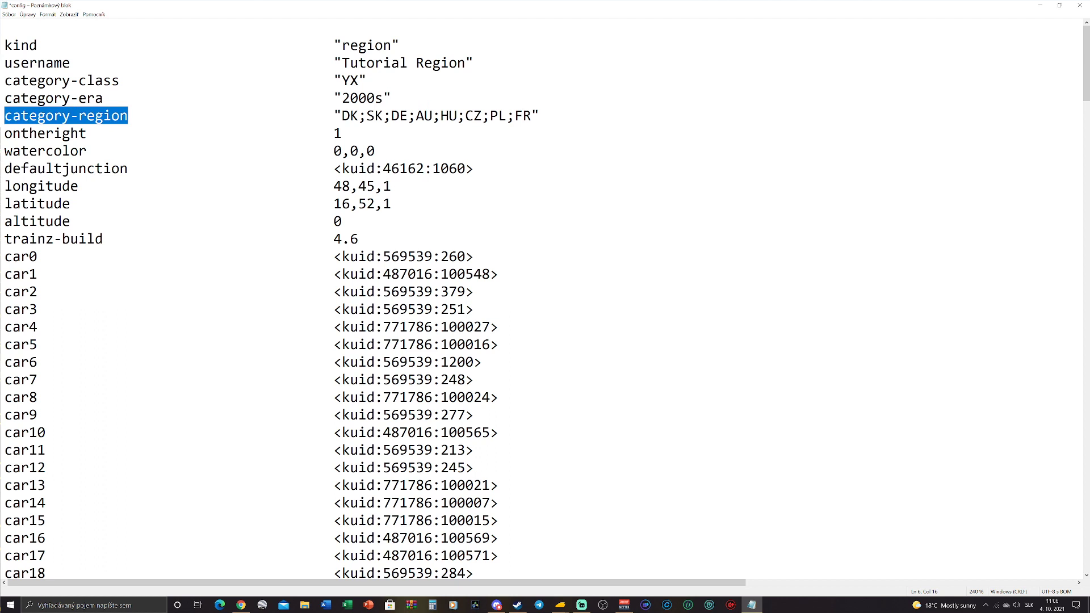
{"action": "left_click_drag", "start_coordinate": [342, 116], "coordinate": [531, 115]}
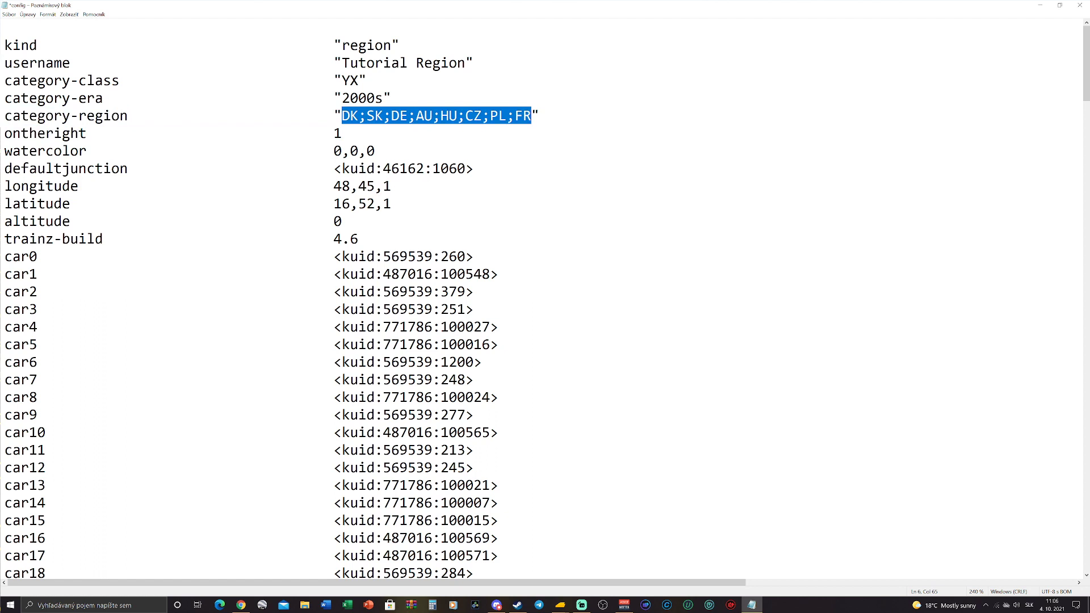
{"action": "left_click", "coordinate": [343, 134]}
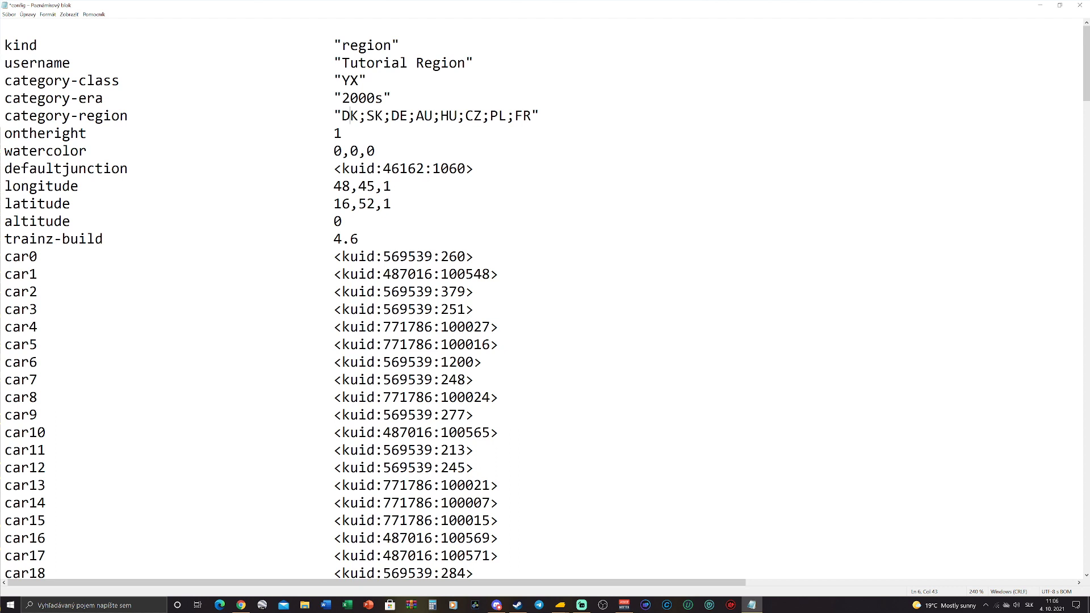
{"action": "key", "text": "shift+Left"}
{"action": "key", "text": "Right"}
{"action": "key", "text": "Right"}
{"action": "key", "text": "Right"}
{"action": "key", "text": "shift+Right"}
{"action": "key", "text": "shift+Right"}
{"action": "key", "text": "Right"}
{"action": "key", "text": "Right"}
{"action": "key", "text": "Right"}
{"action": "key", "text": "shift+Right"}
{"action": "key", "text": "Down"}
{"action": "key", "text": "shift+Right"}
{"action": "key", "text": "shift+Right"}
{"action": "key", "text": "shift+Right"}
{"action": "key", "text": "shift+Right"}
{"action": "key", "text": "shift+Right"}
{"action": "key", "text": "shift+Right"}
{"action": "key", "text": "shift+Right"}
{"action": "key", "text": "shift+Right"}
{"action": "key", "text": "shift+Right"}
{"action": "key", "text": "shift+Right"}
{"action": "key", "text": "shift+Right"}
{"action": "key", "text": "shift+Right"}
{"action": "key", "text": "shift+Right"}
{"action": "key", "text": "shift+Right"}
{"action": "key", "text": "shift+Right"}
{"action": "key", "text": "shift+Right"}
{"action": "key", "text": "shift+Right"}
{"action": "key", "text": "shift+Right"}
{"action": "key", "text": "shift+Right"}
{"action": "key", "text": "shift+Right"}
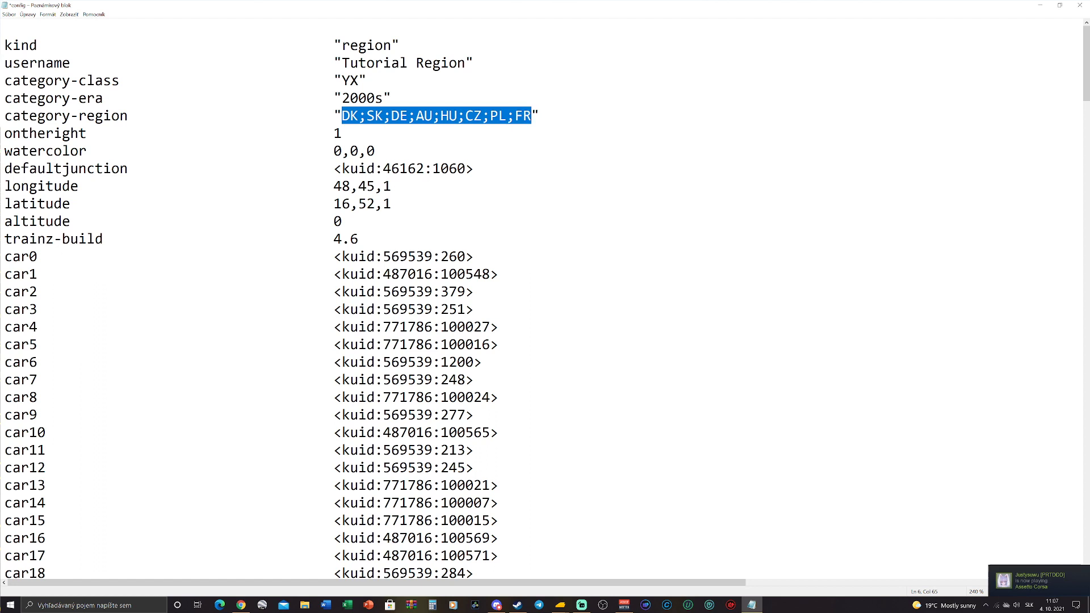
{"action": "type", "text": "FR"}
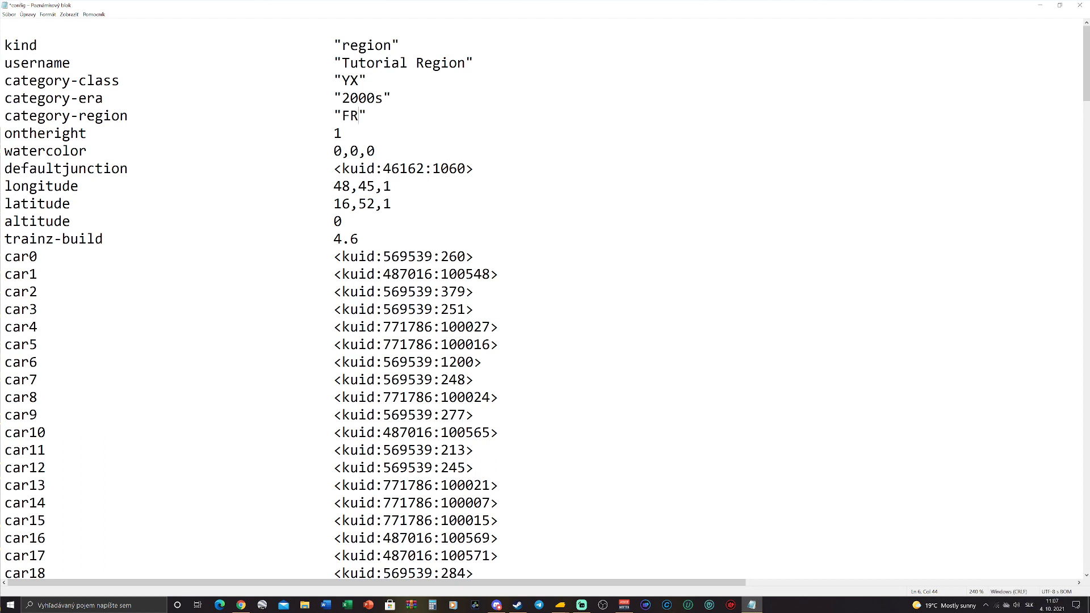
Try 0 as the ontheright value in the config file and restore it to 1
{"action": "left_click_drag", "start_coordinate": [5, 134], "coordinate": [334, 133]}
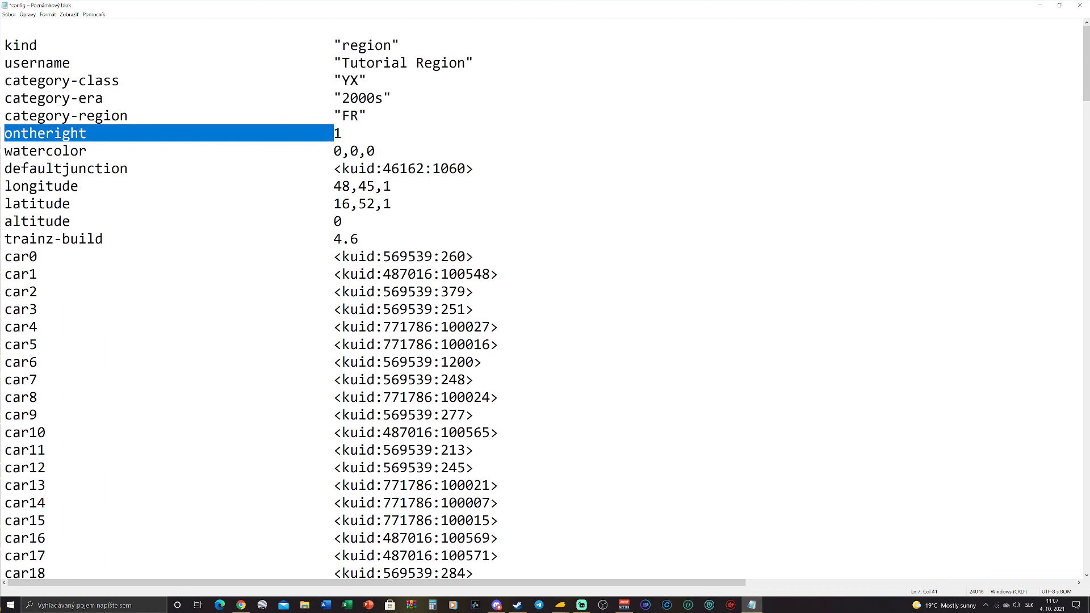
{"action": "left_click", "coordinate": [334, 133]}
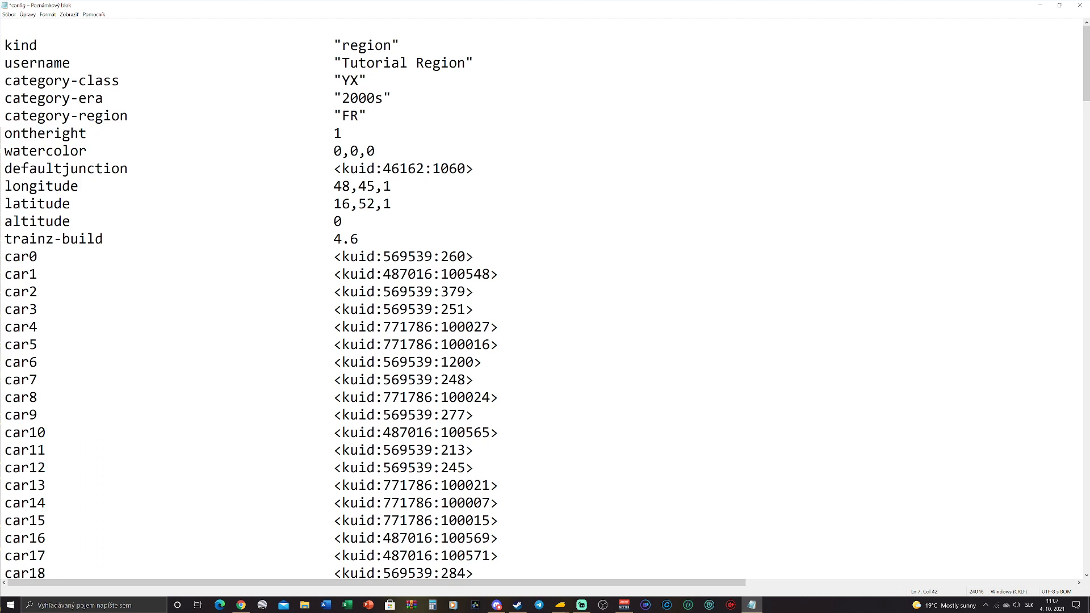
{"action": "key", "text": "BackSpace"}
{"action": "type", "text": "0"}
{"action": "key", "text": "BackSpace"}
{"action": "type", "text": "1"}
Examine the watercolor and defaultjunction entries in the config file
{"action": "left_click_drag", "start_coordinate": [334, 151], "coordinate": [5, 151]}
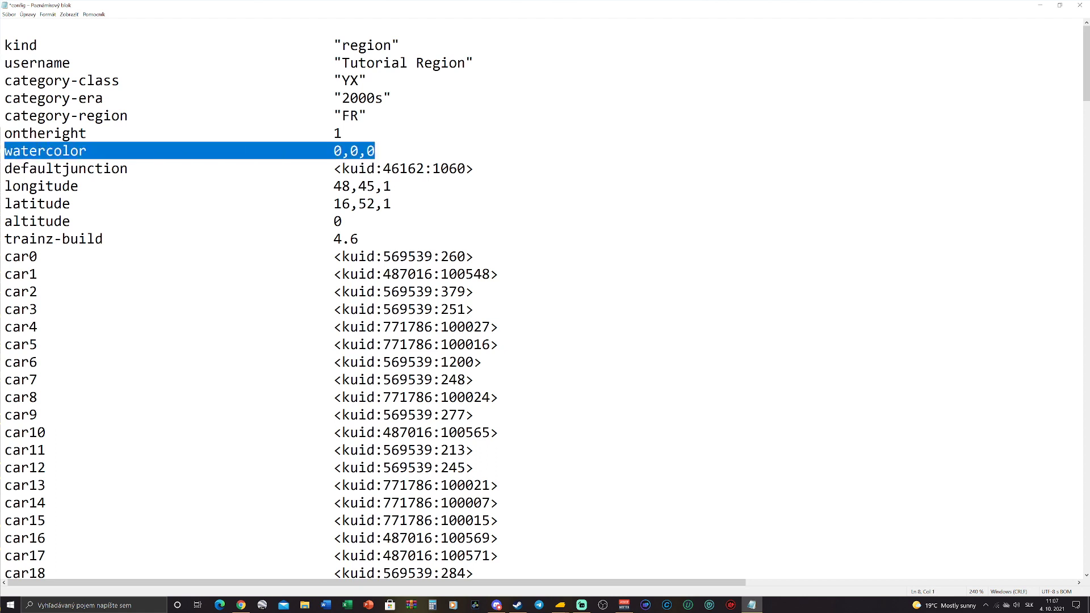
{"action": "left_click_drag", "start_coordinate": [333, 151], "coordinate": [375, 151]}
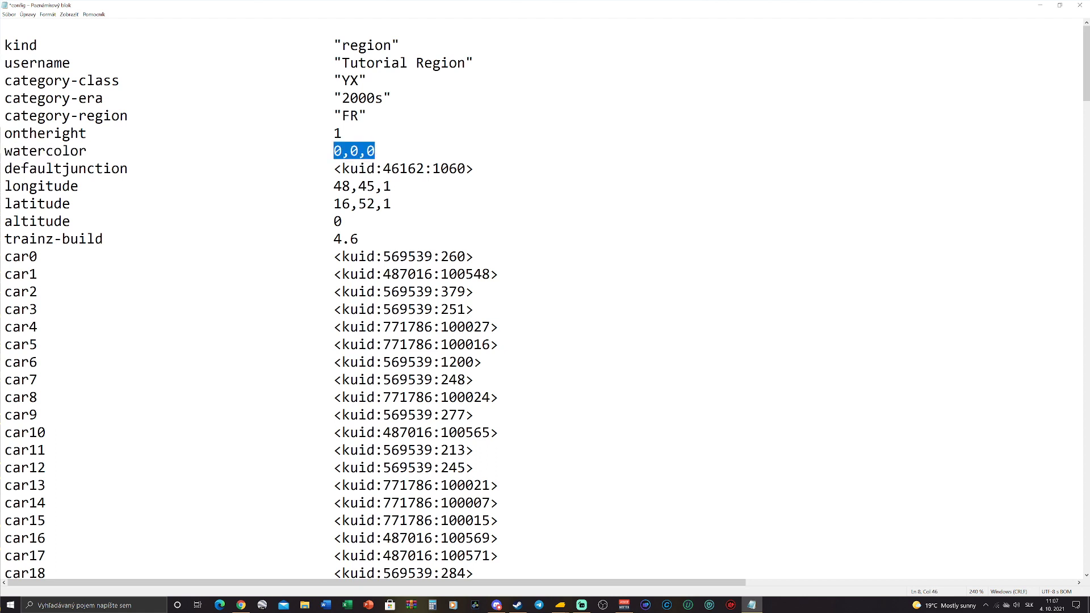
{"action": "left_click", "coordinate": [334, 151]}
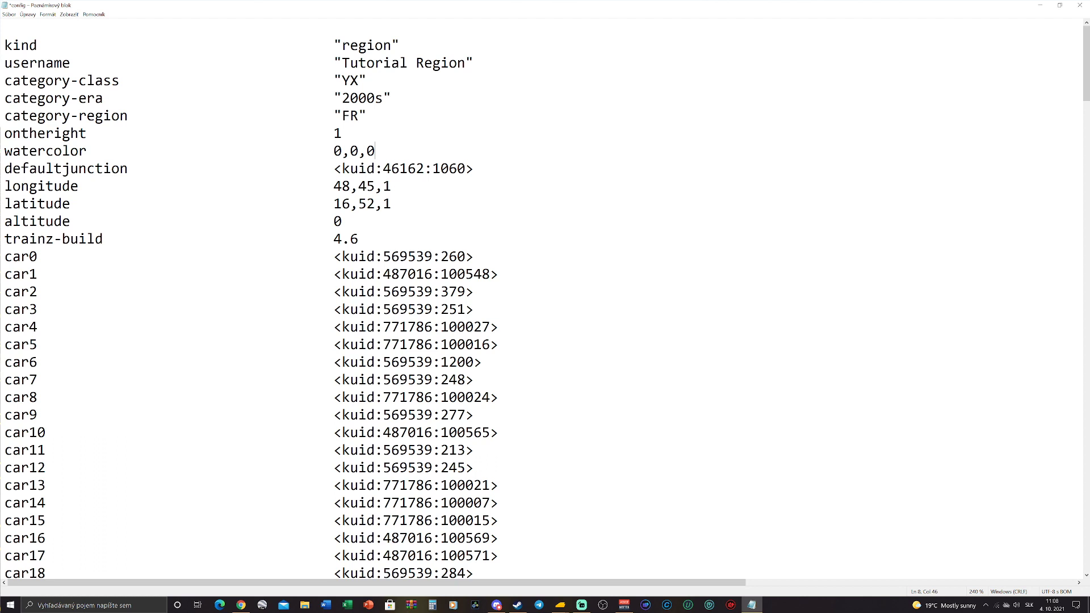
{"action": "key", "text": "Down"}
{"action": "key", "text": "Home"}
{"action": "key", "text": "shift+Right"}
{"action": "key", "text": "shift+Right"}
{"action": "key", "text": "shift+Right"}
{"action": "key", "text": "shift+Right"}
{"action": "key", "text": "shift+Right"}
{"action": "key", "text": "shift+Right"}
{"action": "key", "text": "shift+Right"}
{"action": "key", "text": "shift+Right"}
{"action": "key", "text": "shift+Right"}
{"action": "key", "text": "shift+Right"}
{"action": "key", "text": "shift+Right"}
{"action": "key", "text": "shift+Right"}
{"action": "key", "text": "shift+Right"}
{"action": "key", "text": "shift+Right"}
{"action": "key", "text": "shift+Right"}
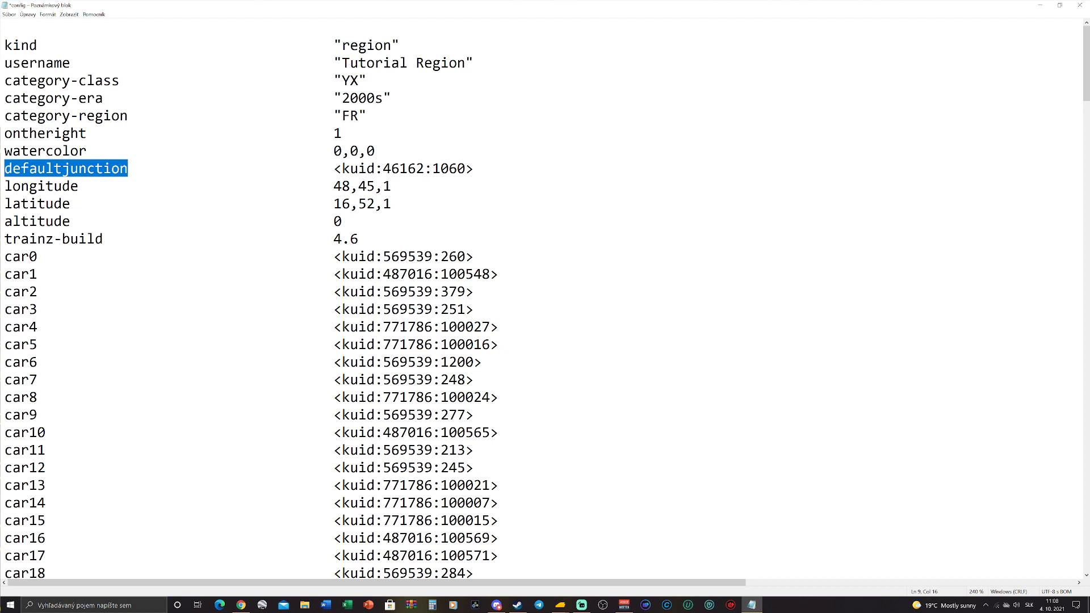
{"action": "key", "text": "shift+Right"}
{"action": "key", "text": "shift+Right"}
{"action": "key", "text": "shift+Right"}
{"action": "key", "text": "shift+Right"}
{"action": "key", "text": "shift+Right"}
{"action": "key", "text": "shift+Right"}
{"action": "key", "text": "shift+Right"}
{"action": "key", "text": "shift+Right"}
{"action": "key", "text": "shift+Right"}
{"action": "key", "text": "shift+Right"}
{"action": "key", "text": "shift+Right"}
{"action": "key", "text": "shift+Right"}
{"action": "key", "text": "shift+Right"}
{"action": "key", "text": "shift+Right"}
{"action": "key", "text": "shift+Right"}
{"action": "key", "text": "shift+Right"}
{"action": "key", "text": "shift+Right"}
{"action": "key", "text": "shift+Right"}
{"action": "key", "text": "shift+Right"}
{"action": "key", "text": "shift+Right"}
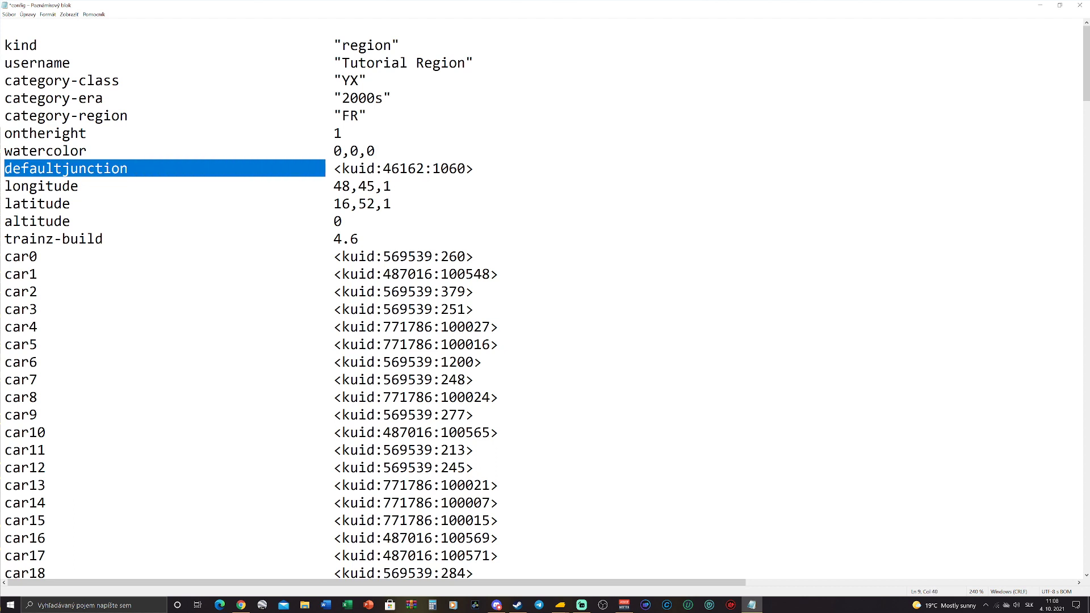
{"action": "key", "text": "Right"}
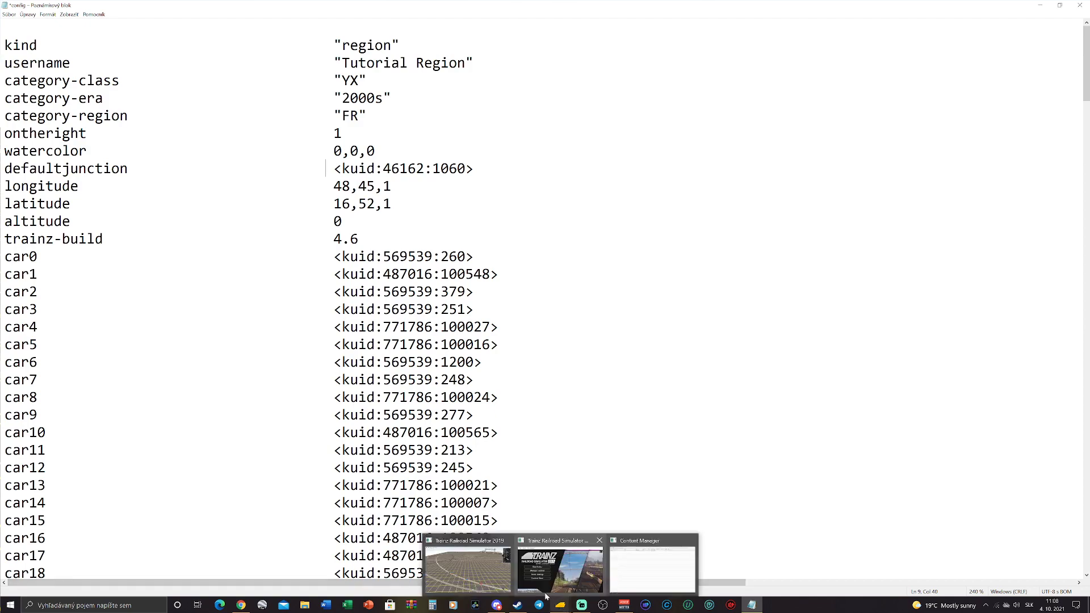
Switch to Trainz Railroad Simulator 2019 and lay a straight track with a second track branching off it to form a junction
{"action": "left_click", "coordinate": [548, 562]}
{"action": "right_click_drag", "start_coordinate": [633, 198], "coordinate": [579, 386]}
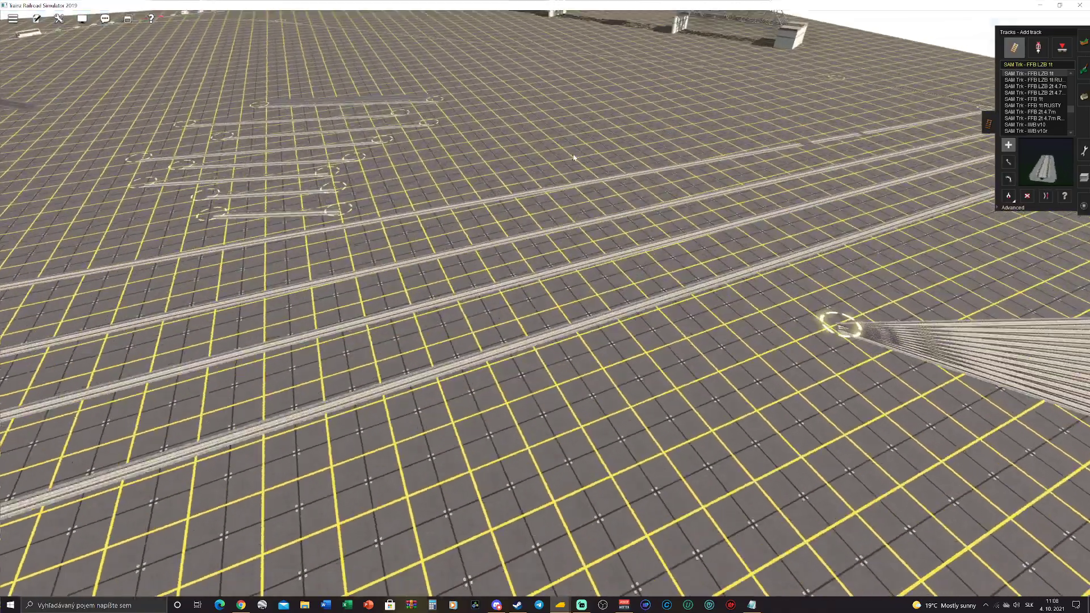
{"action": "right_click_drag", "start_coordinate": [551, 227], "coordinate": [547, 389]}
{"action": "left_click_drag", "start_coordinate": [546, 389], "coordinate": [517, 116]}
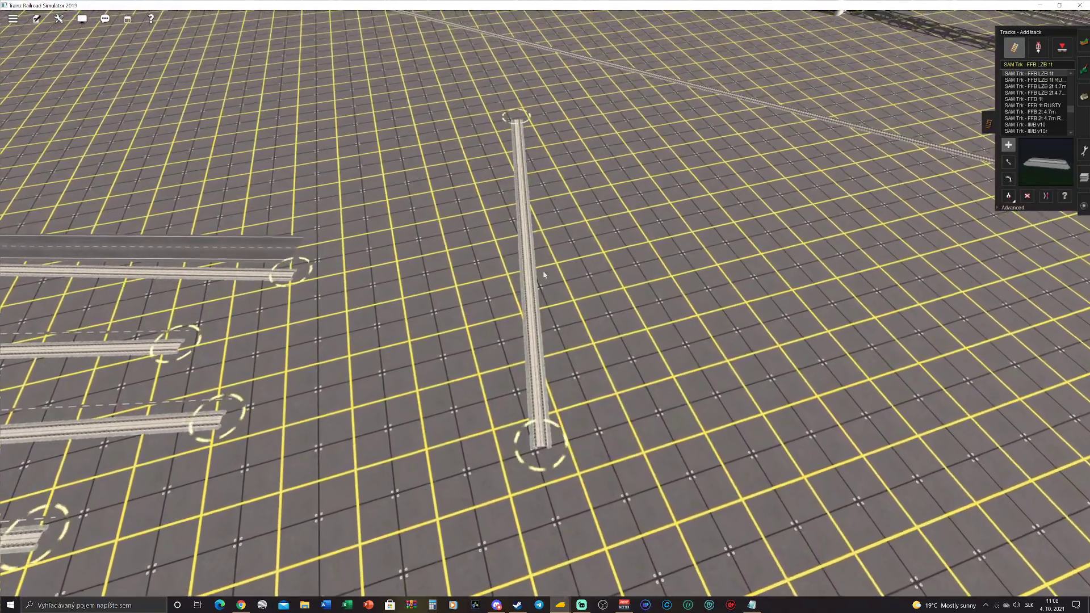
{"action": "left_click_drag", "start_coordinate": [535, 339], "coordinate": [558, 157]}
{"action": "right_click", "coordinate": [542, 340]}
{"action": "scroll", "coordinate": [542, 341], "scroll_direction": "up", "scroll_amount": 8}
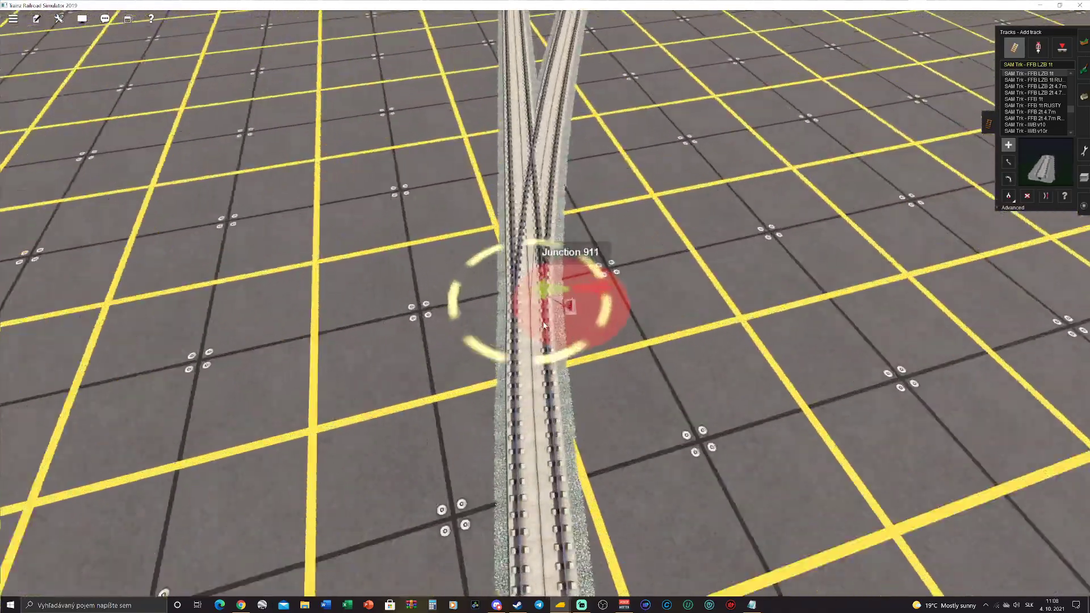
{"action": "right_click_drag", "start_coordinate": [551, 347], "coordinate": [470, 377]}
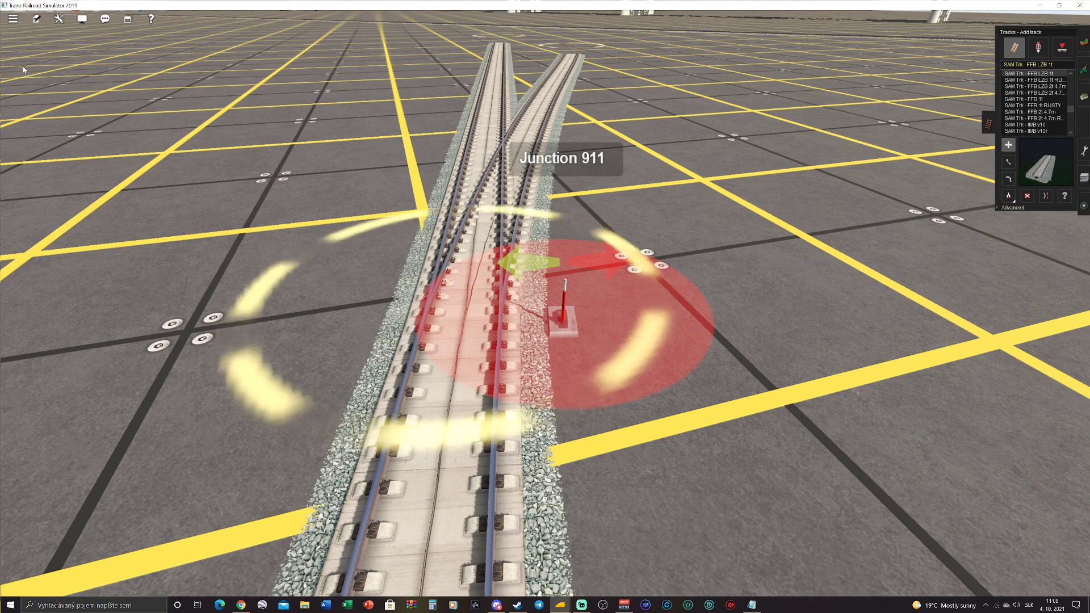
Change the route's region to Central Europe Region in the Edit Route settings and apply it
{"action": "left_click", "coordinate": [36, 19]}
{"action": "left_click", "coordinate": [47, 52]}
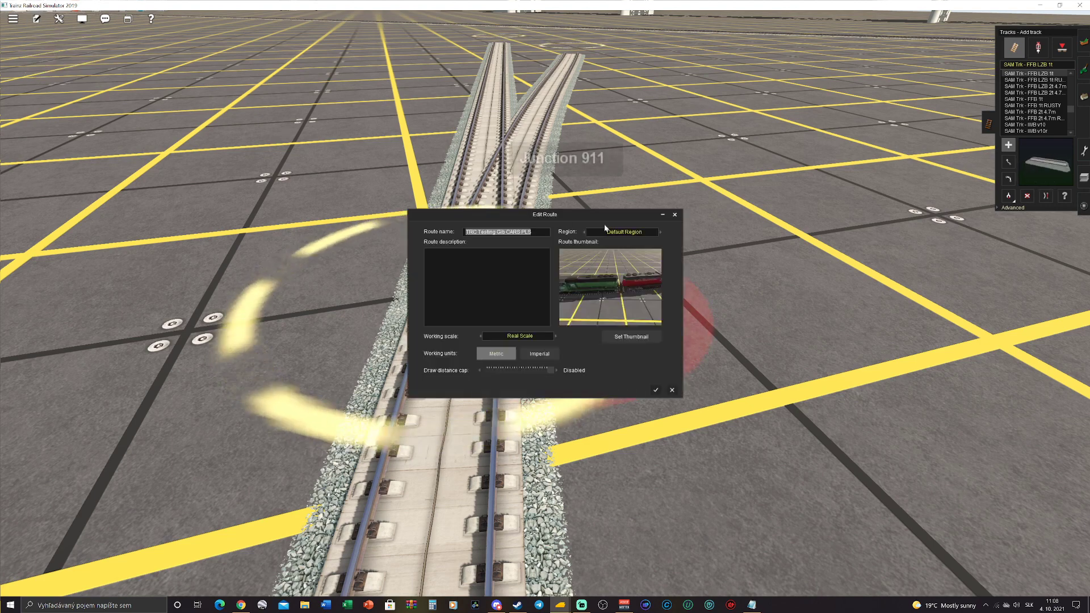
{"action": "left_click", "coordinate": [624, 232]}
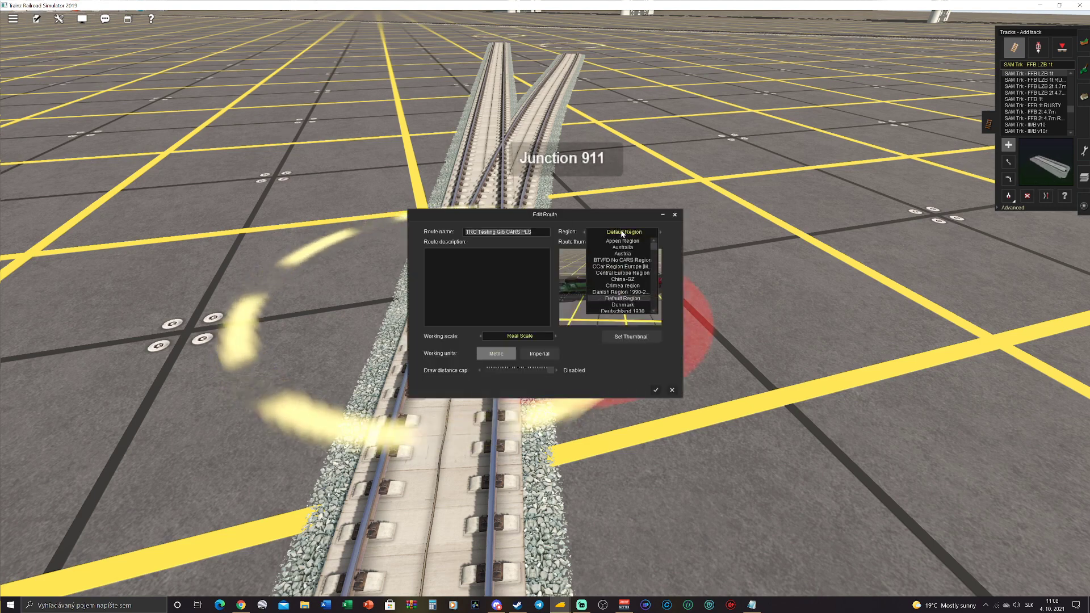
{"action": "left_click", "coordinate": [623, 273]}
{"action": "left_click", "coordinate": [657, 390]}
Lay another straight track beside the first junction and branch a second track off it to form a second junction
{"action": "scroll", "coordinate": [596, 323], "scroll_direction": "down", "scroll_amount": 5}
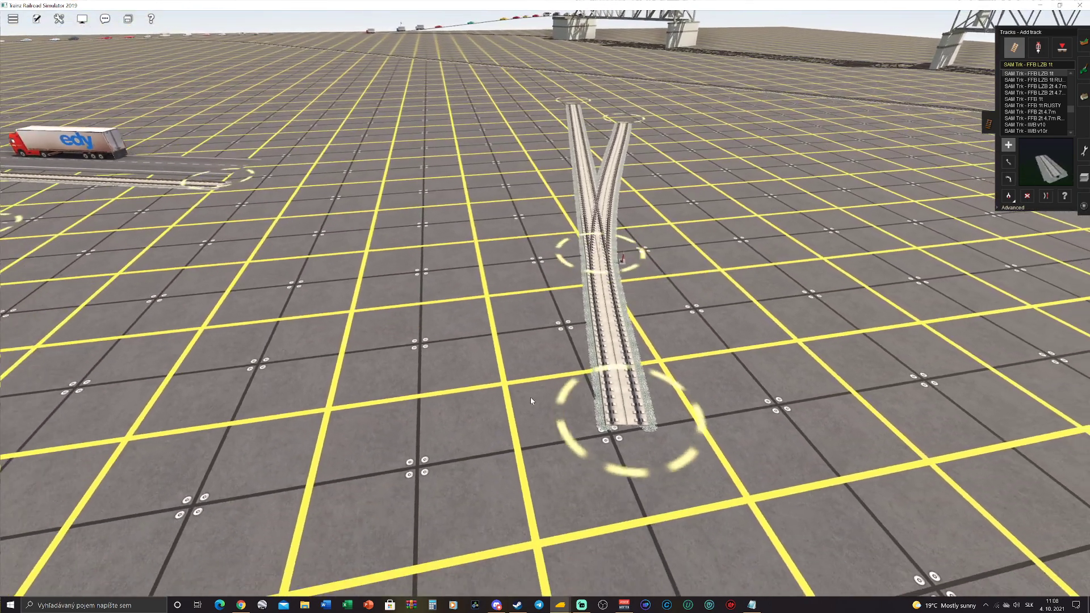
{"action": "left_click_drag", "start_coordinate": [517, 422], "coordinate": [535, 102]}
{"action": "left_click_drag", "start_coordinate": [528, 254], "coordinate": [491, 116]}
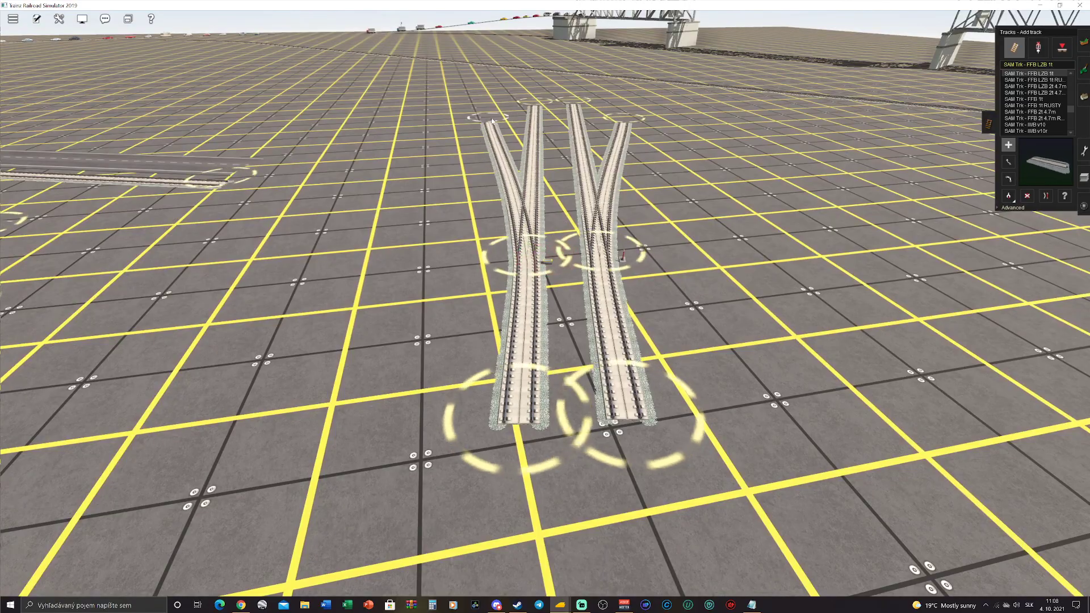
Examine the new junction's switch machine up close and compare it with the lever of the first junction
{"action": "scroll", "coordinate": [532, 231], "scroll_direction": "up", "scroll_amount": 5}
{"action": "scroll", "coordinate": [532, 231], "scroll_direction": "up", "scroll_amount": 5}
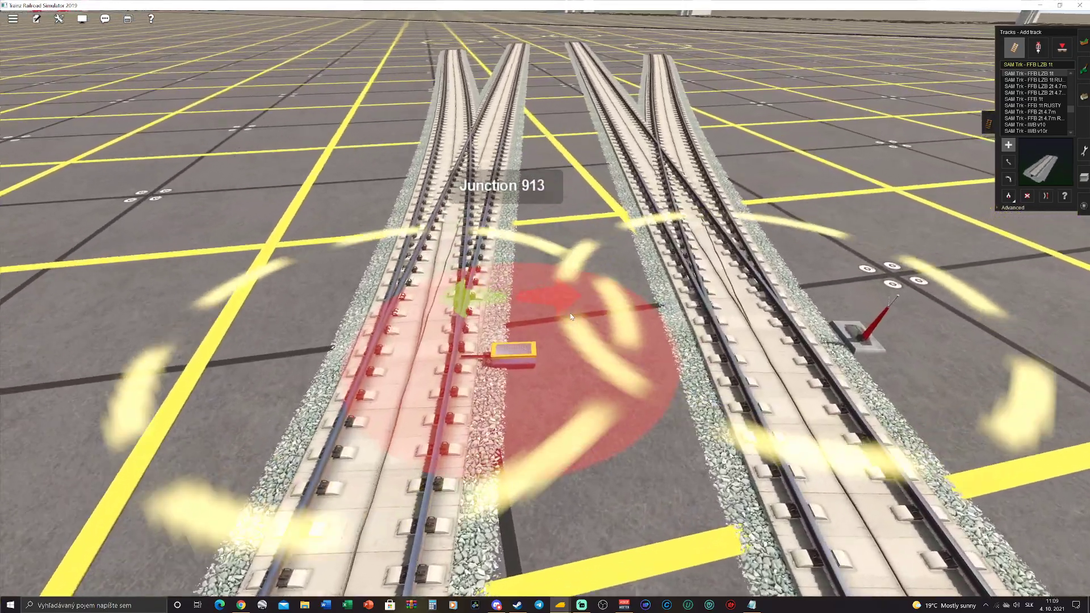
{"action": "key", "text": "Down"}
{"action": "key", "text": "Up"}
{"action": "scroll", "coordinate": [484, 389], "scroll_direction": "up", "scroll_amount": 4}
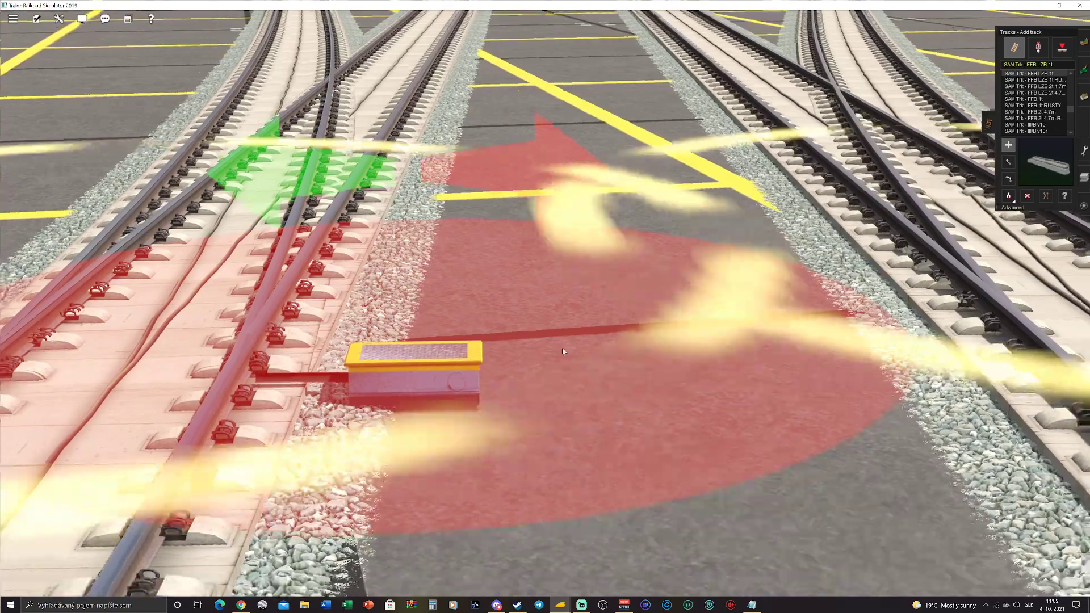
{"action": "right_click_drag", "start_coordinate": [568, 350], "coordinate": [429, 310]}
{"action": "scroll", "coordinate": [430, 309], "scroll_direction": "down", "scroll_amount": 6}
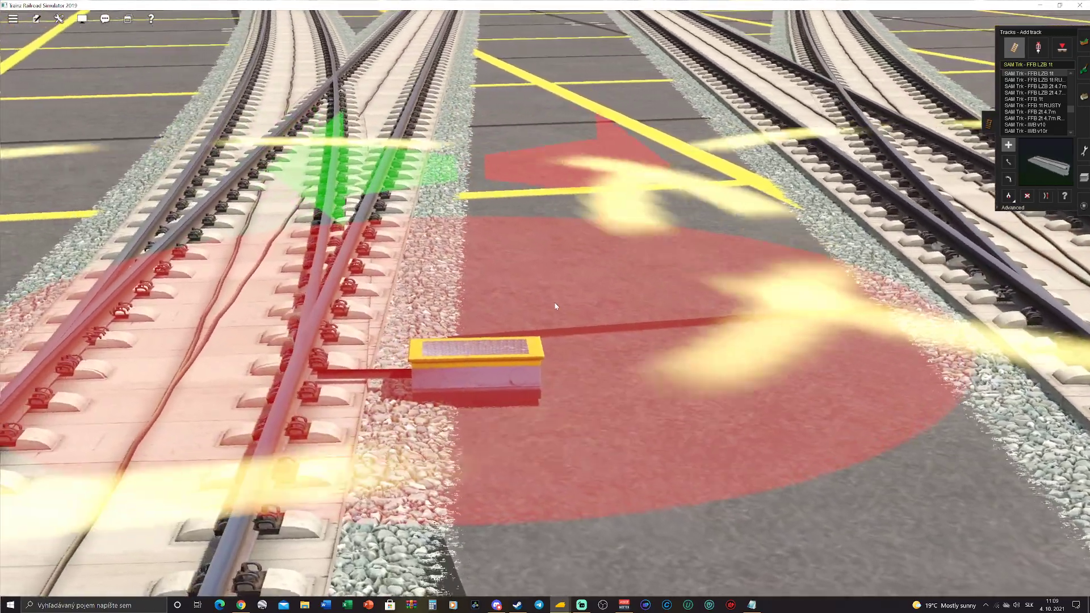
{"action": "key", "text": "Up"}
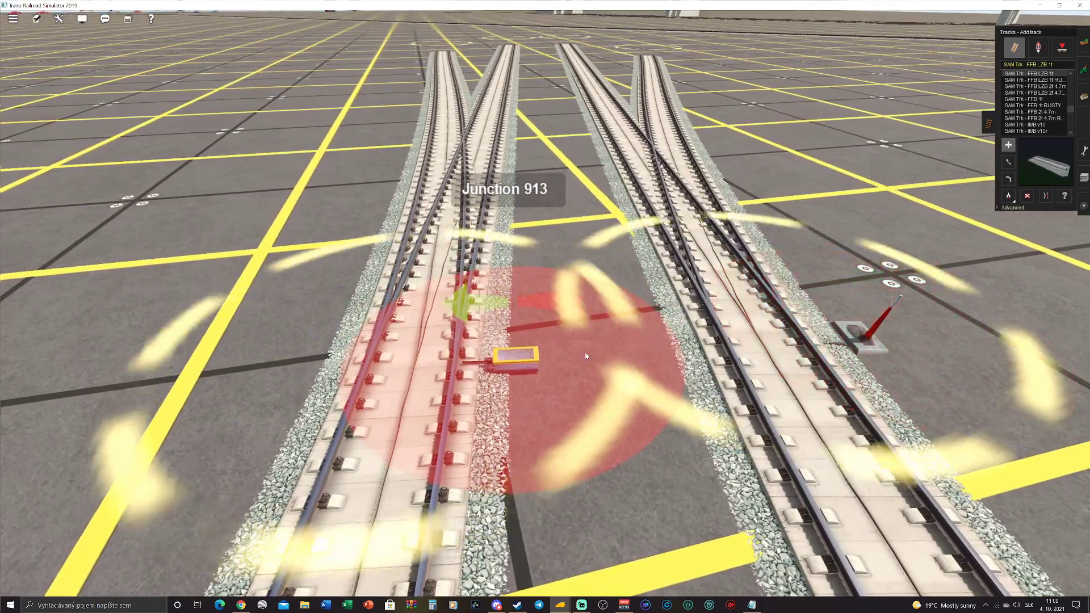
{"action": "scroll", "coordinate": [650, 321], "scroll_direction": "down", "scroll_amount": 3}
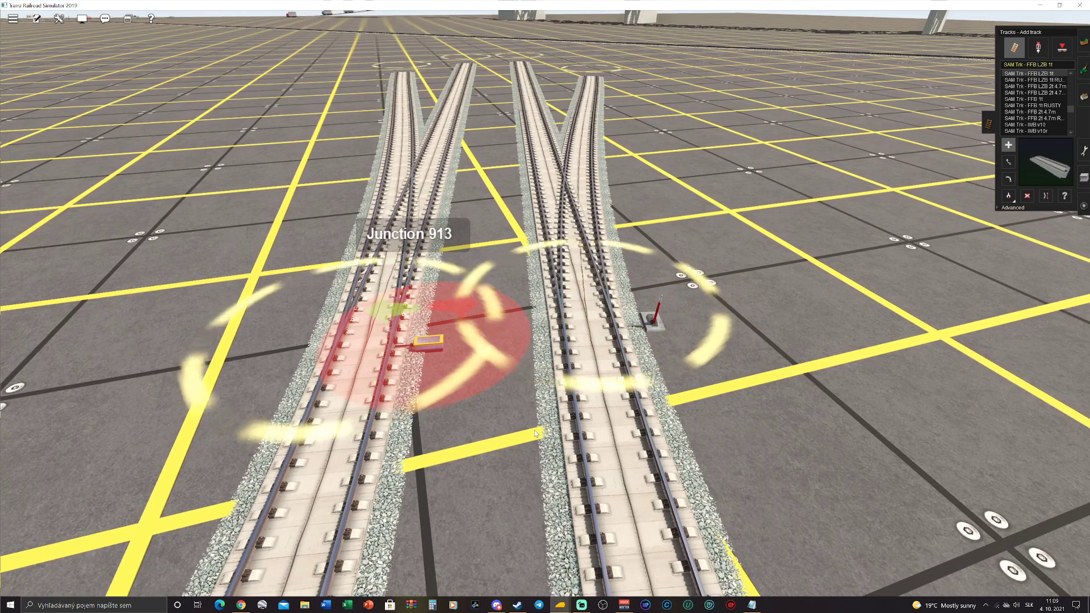
Switch to Content Manager, search the installed assets for "SAM jun" and copy the asset ID of SAM L-R Lever-Mech-Ind
{"action": "mouse_move", "coordinate": [751, 608]}
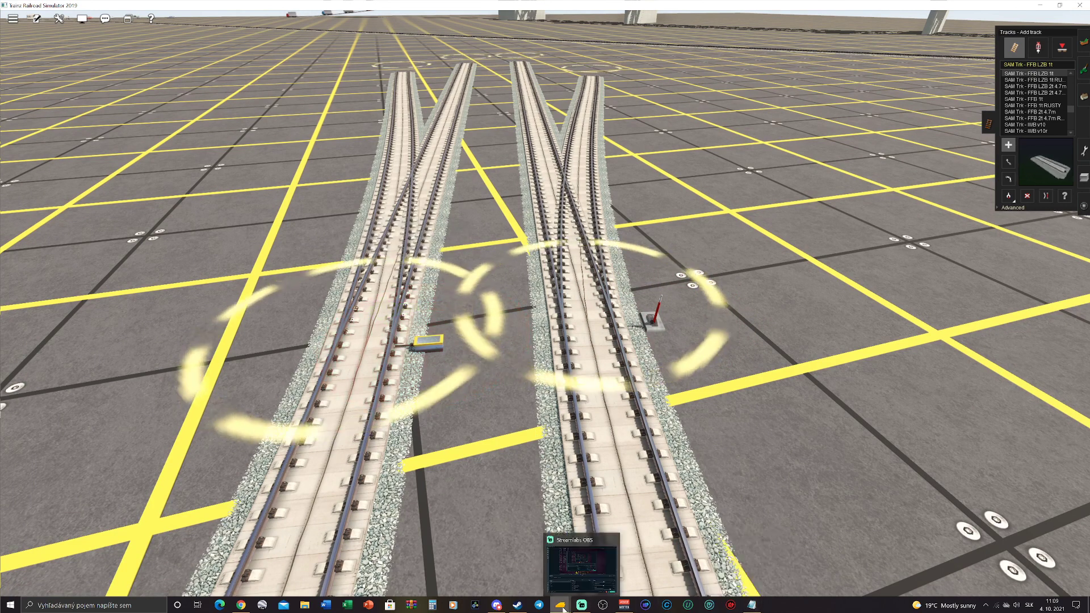
{"action": "mouse_move", "coordinate": [564, 605]}
{"action": "left_click", "coordinate": [652, 565]}
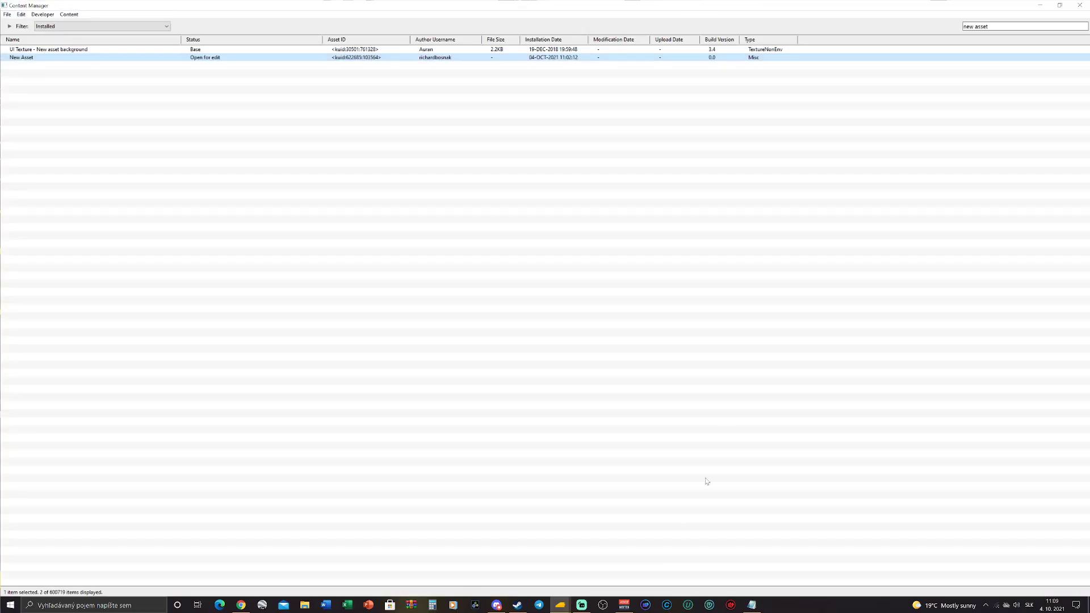
{"action": "left_click_drag", "start_coordinate": [1004, 27], "coordinate": [898, 42]}
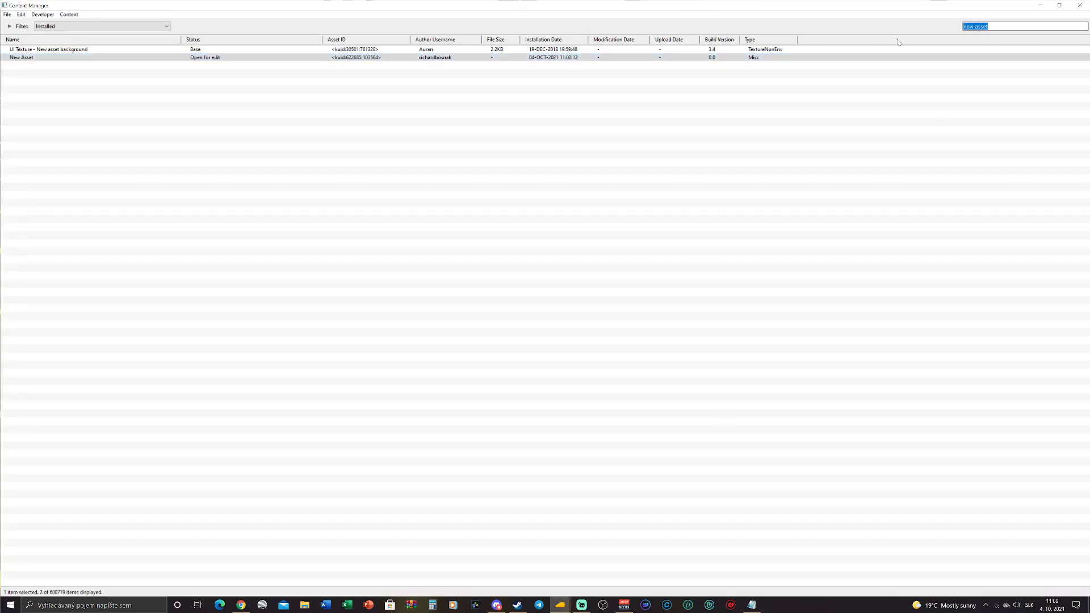
{"action": "type", "text": "SAM jun"}
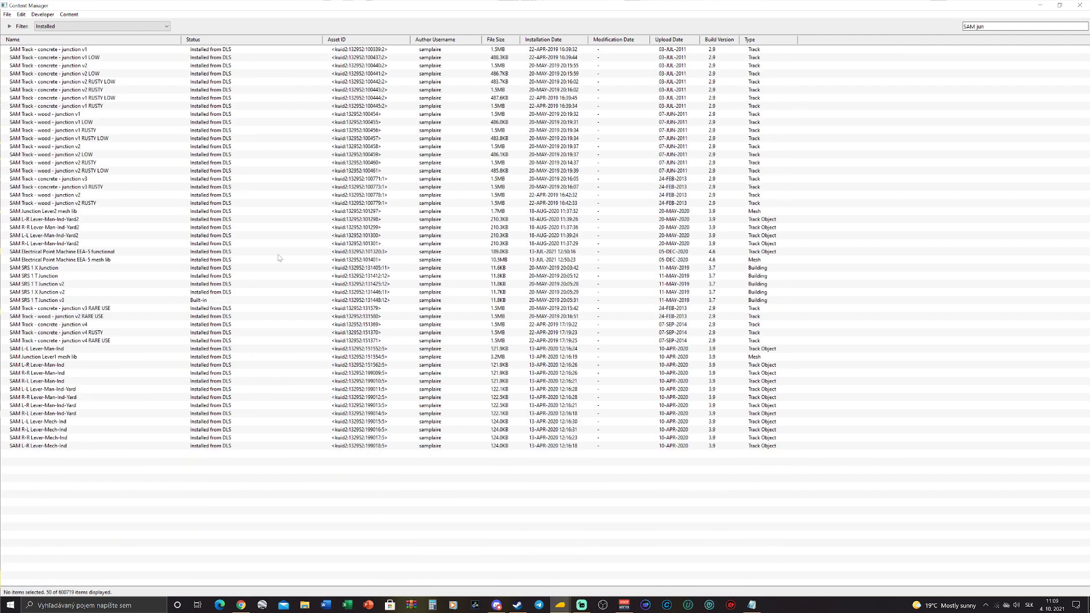
{"action": "left_click", "coordinate": [113, 447]}
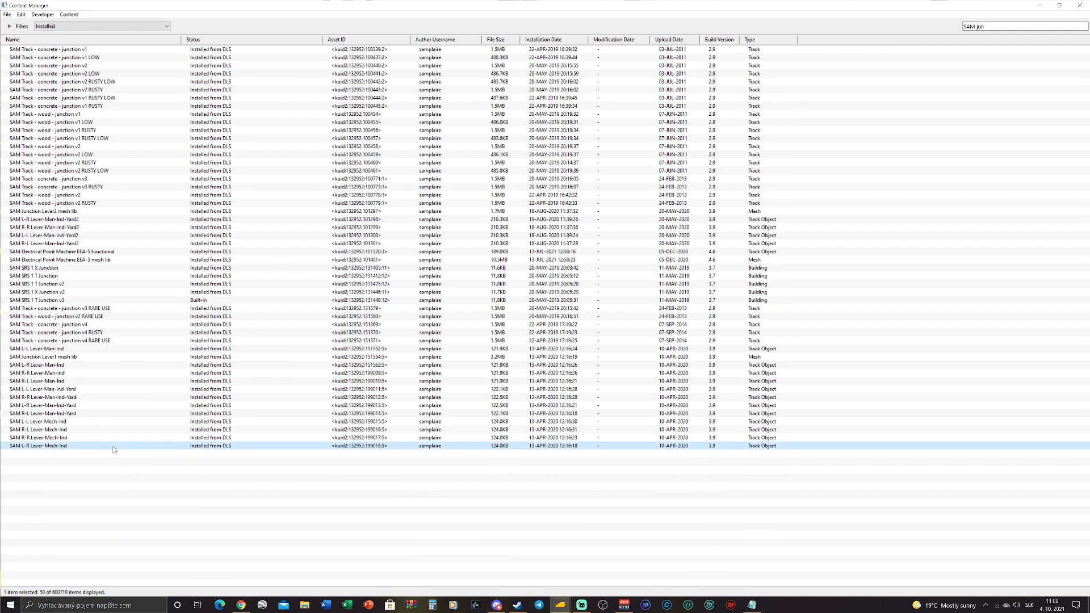
{"action": "left_click", "coordinate": [147, 472]}
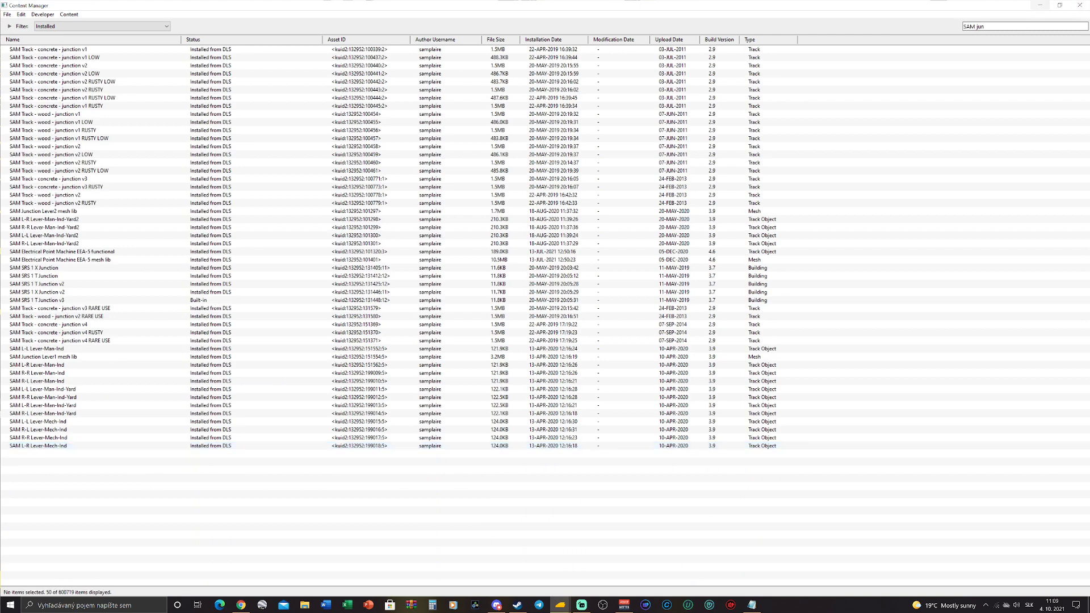
Search the installed assets for "new asset" again
{"action": "left_click_drag", "start_coordinate": [986, 26], "coordinate": [857, 48]}
{"action": "type", "text": "new asset"}
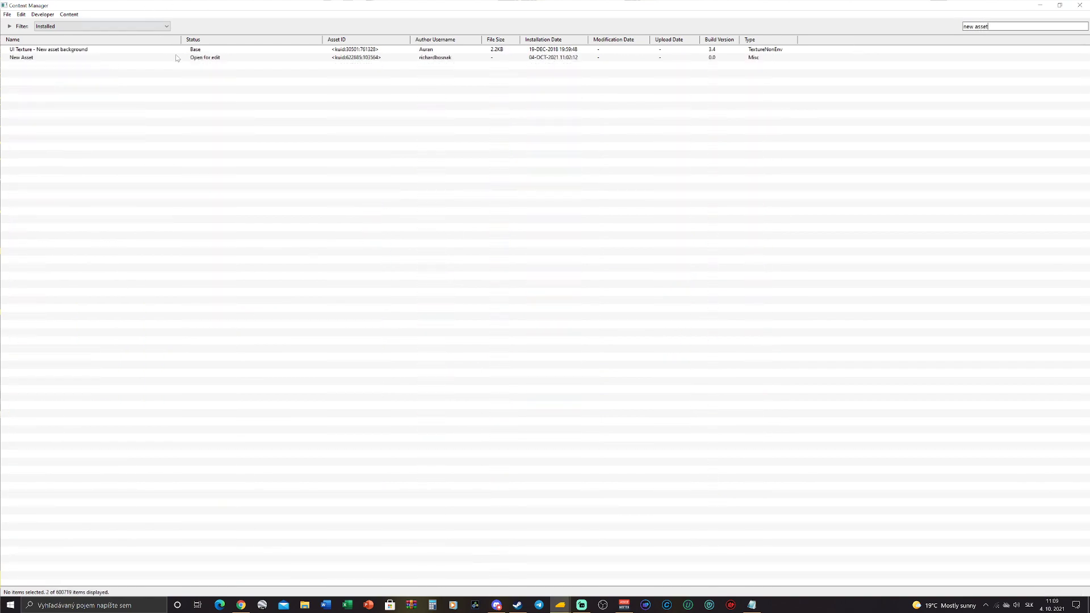
{"action": "left_click", "coordinate": [176, 57]}
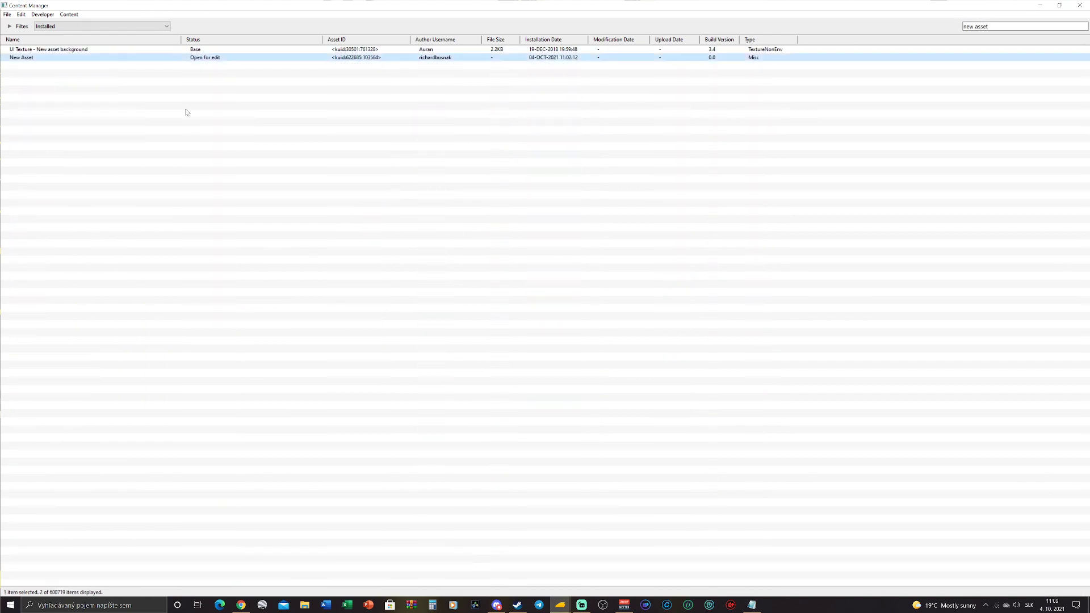
{"action": "left_click", "coordinate": [186, 110]}
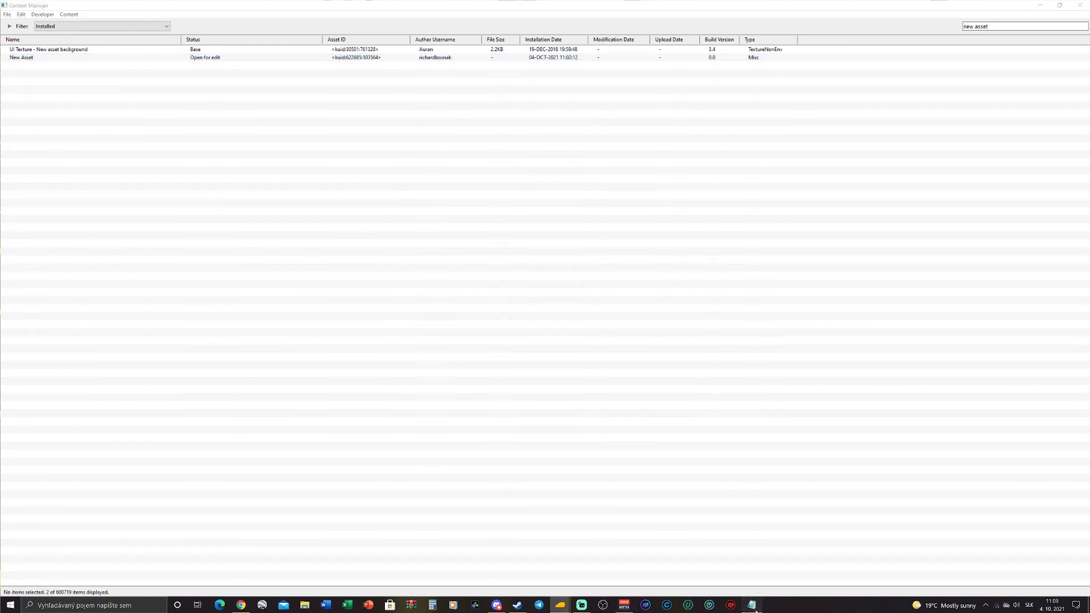
Return to the config file in Notepad and replace the defaultjunction value with <kuid2:132952:199018:5>, removing the pasted asset name after it
{"action": "left_click", "coordinate": [751, 605]}
{"action": "left_click_drag", "start_coordinate": [325, 169], "coordinate": [474, 168]}
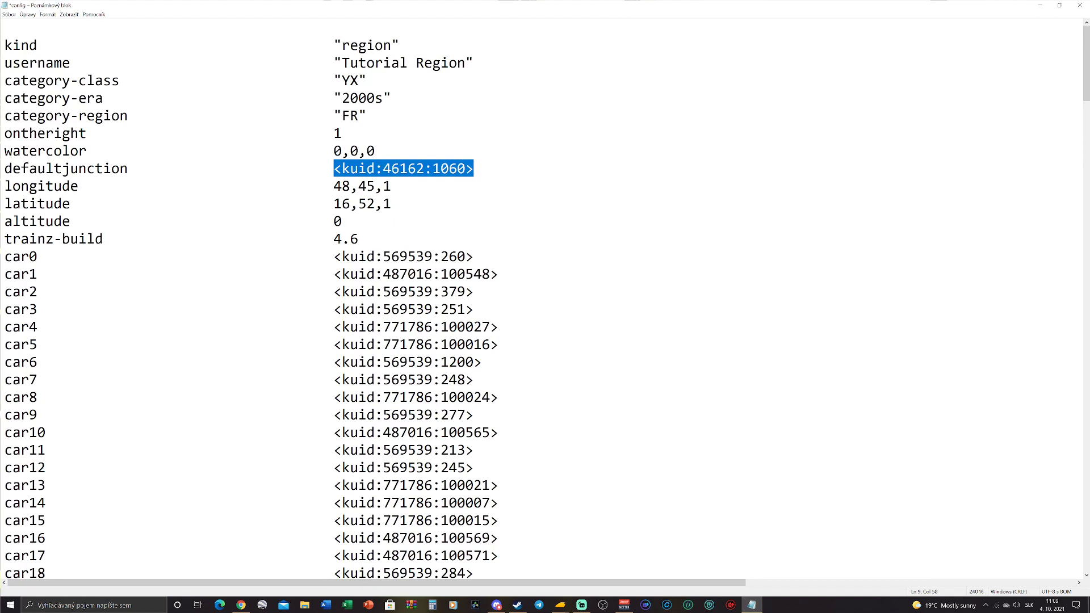
{"action": "type", "text": "<kuid2:132952:199018:5> SAM L-R Lever-Mech-Ind"}
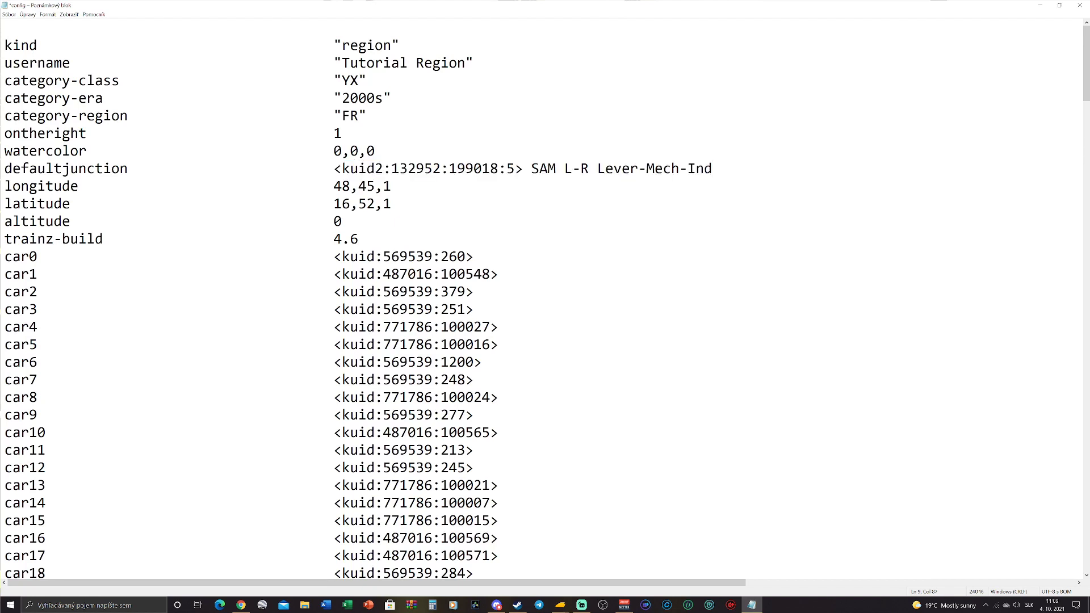
{"action": "left_click_drag", "start_coordinate": [523, 169], "coordinate": [713, 169]}
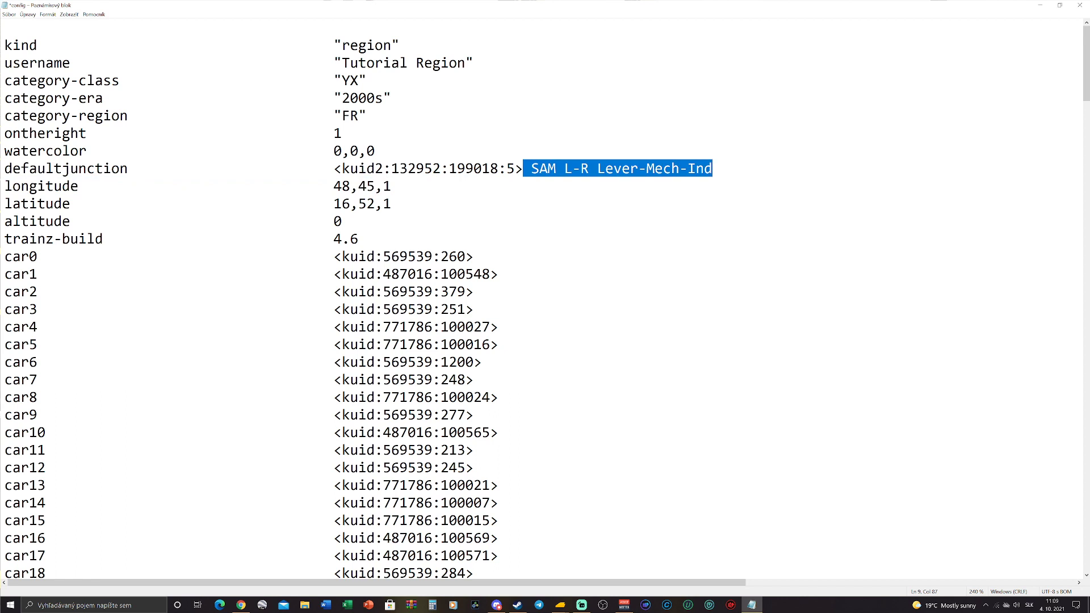
{"action": "key", "text": "Delete"}
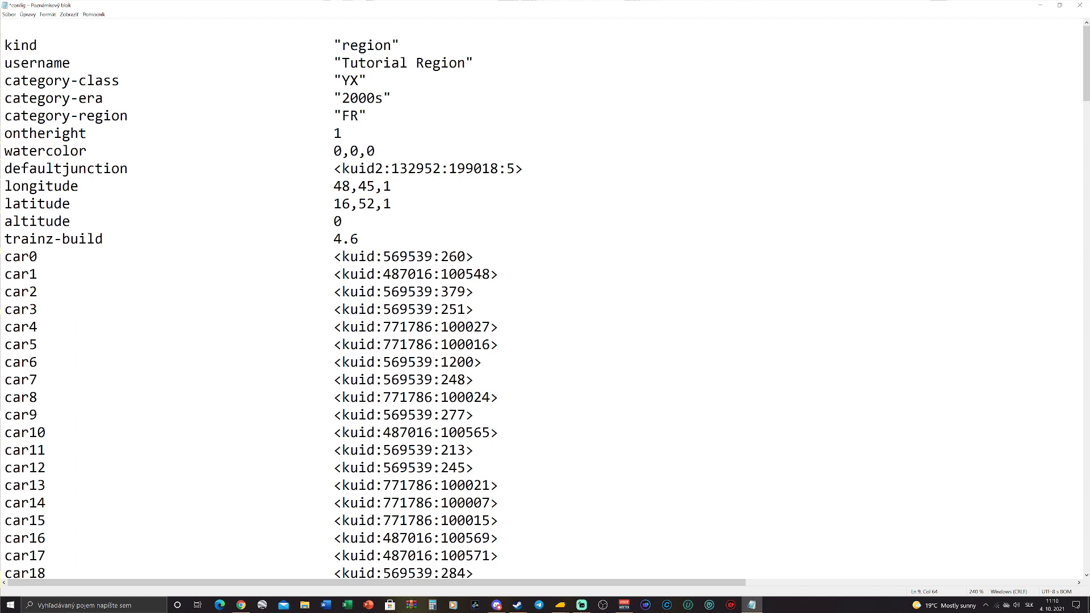
{"action": "mouse_move", "coordinate": [515, 168]}
{"action": "left_mouse_down"}
{"action": "mouse_move", "coordinate": [359, 169]}
{"action": "mouse_move", "coordinate": [524, 169]}
{"action": "left_mouse_up"}
{"action": "left_click", "coordinate": [523, 169]}
Examine the longitude and latitude entries and their values
{"action": "left_click", "coordinate": [392, 186]}
{"action": "left_click_drag", "start_coordinate": [4, 186], "coordinate": [13, 221]}
{"action": "left_click", "coordinate": [62, 204]}
{"action": "left_click_drag", "start_coordinate": [87, 186], "coordinate": [71, 204]}
{"action": "left_click", "coordinate": [86, 204]}
{"action": "left_click_drag", "start_coordinate": [326, 187], "coordinate": [391, 204]}
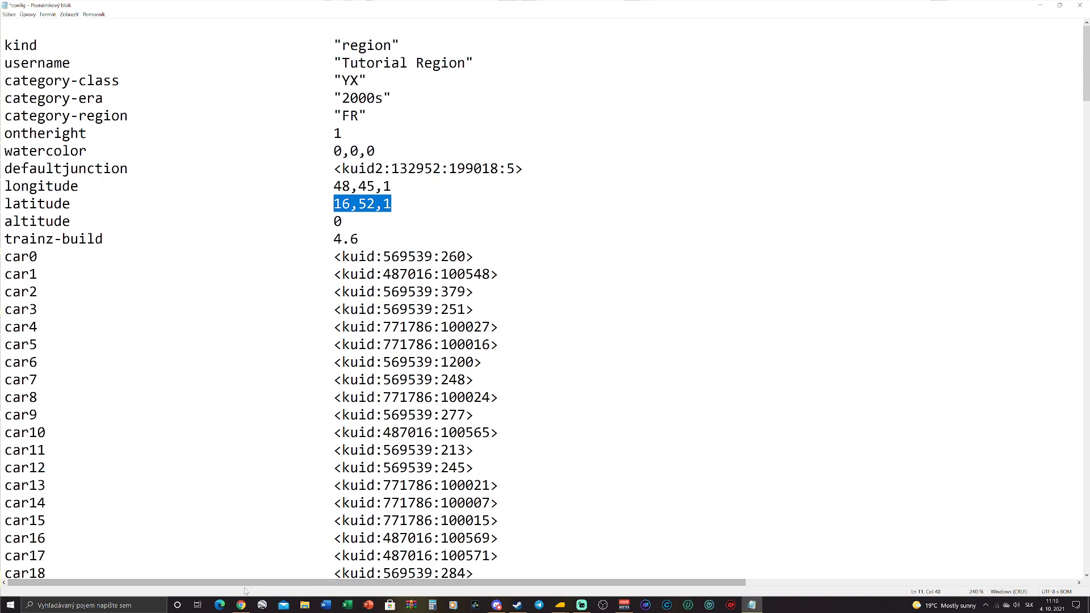
Switch to the LatLong.net coordinate finder in Chrome and enlarge the page around the map and coordinate fields
{"action": "left_click", "coordinate": [241, 605]}
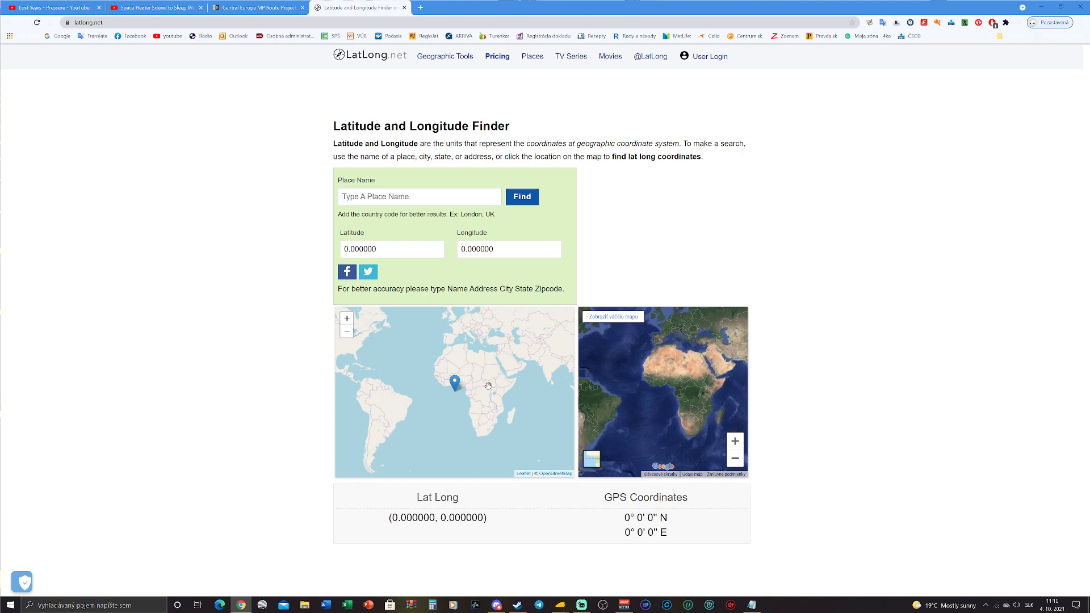
{"action": "scroll", "coordinate": [488, 386], "scroll_direction": "up", "scroll_amount": 1}
{"action": "scroll", "coordinate": [488, 386], "scroll_direction": "down", "scroll_amount": 1}
{"action": "scroll", "coordinate": [697, 241], "scroll_direction": "up", "scroll_amount": 3, "text": "ctrl"}
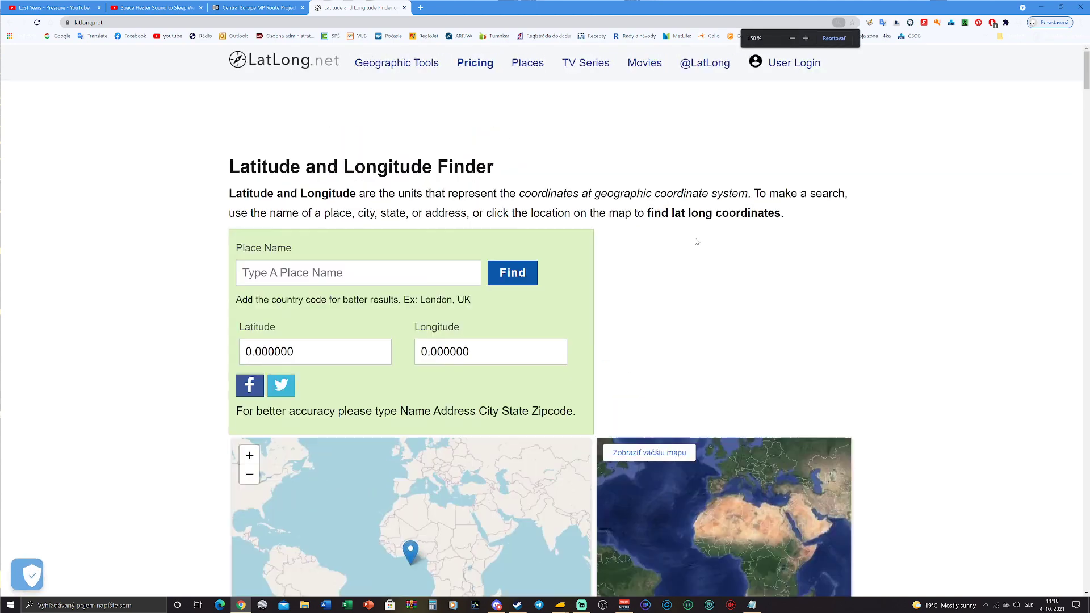
{"action": "scroll", "coordinate": [697, 242], "scroll_direction": "up", "scroll_amount": 1, "text": "ctrl"}
{"action": "scroll", "coordinate": [709, 283], "scroll_direction": "down", "scroll_amount": 3}
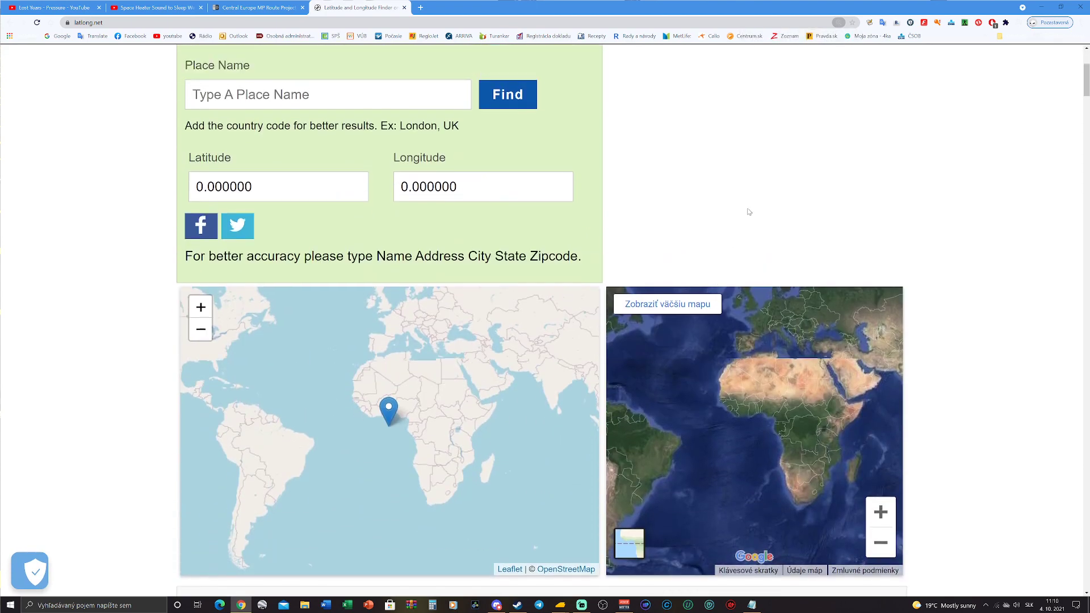
Place the map marker on several locations around the world, finishing with a point in central France
{"action": "left_click_drag", "start_coordinate": [489, 352], "coordinate": [475, 431]}
{"action": "left_click", "coordinate": [464, 360]}
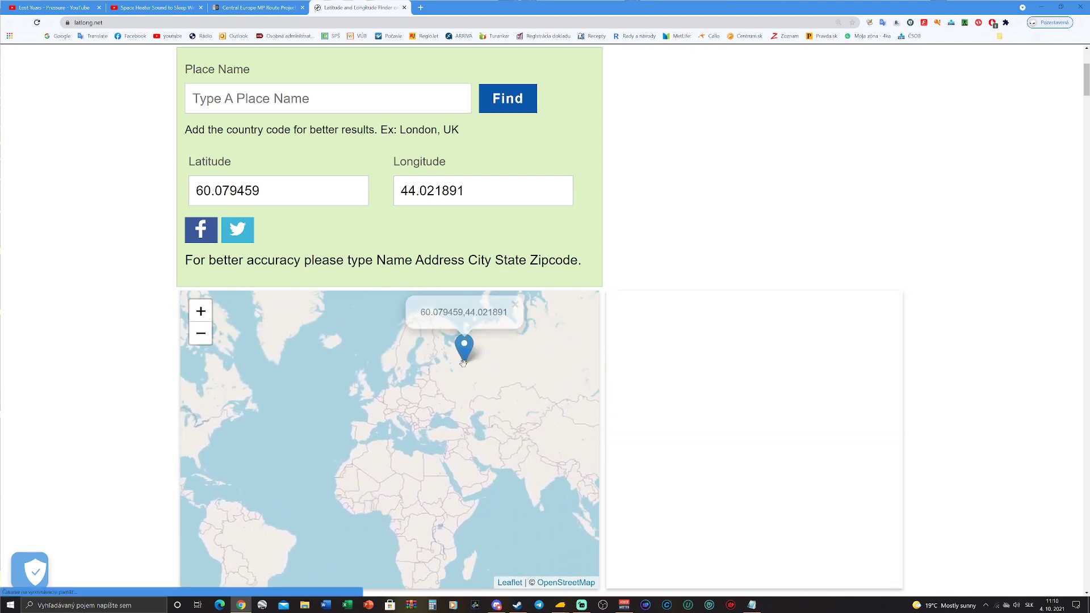
{"action": "left_click", "coordinate": [535, 413]}
{"action": "left_click", "coordinate": [448, 501]}
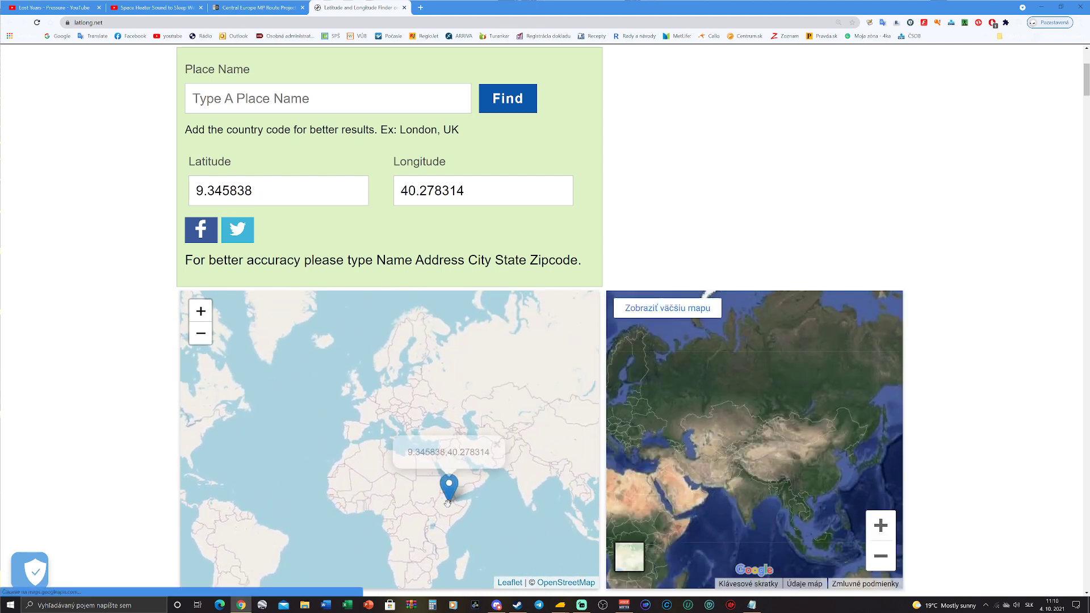
{"action": "left_click", "coordinate": [235, 384]}
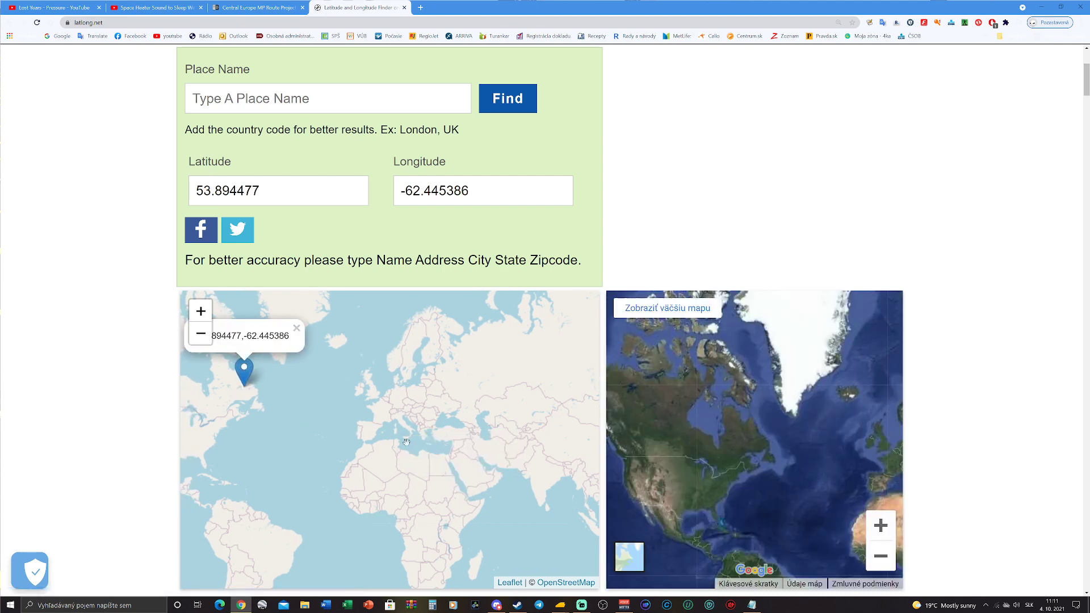
{"action": "left_click", "coordinate": [383, 412]}
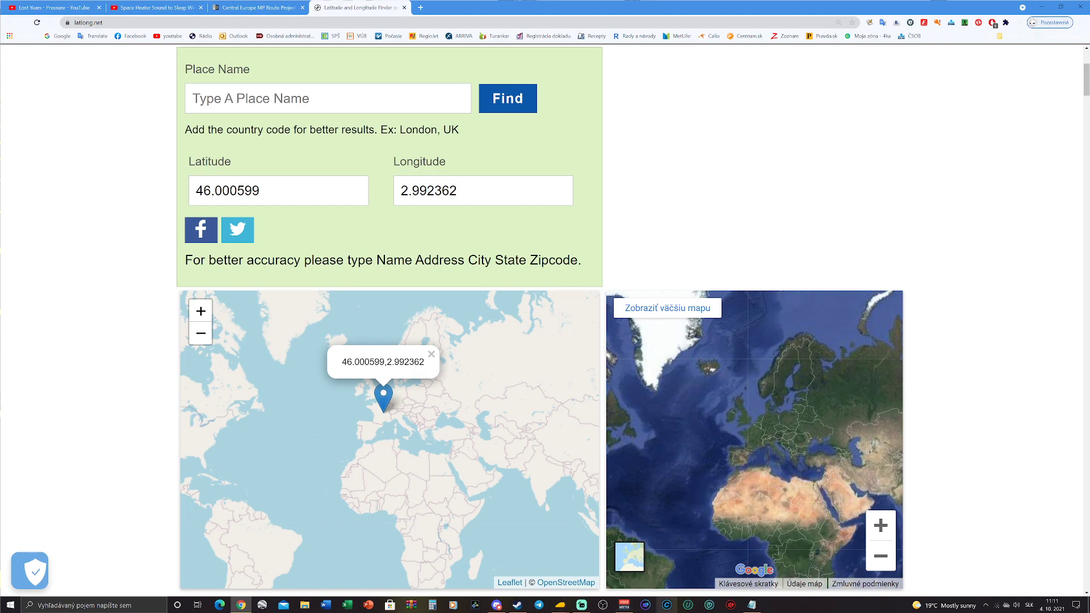
Bring up the config file in Notepad as a smaller, widened window beside the map, keeping both coordinate fields visible
{"action": "left_click", "coordinate": [753, 605]}
{"action": "left_click", "coordinate": [1065, 7]}
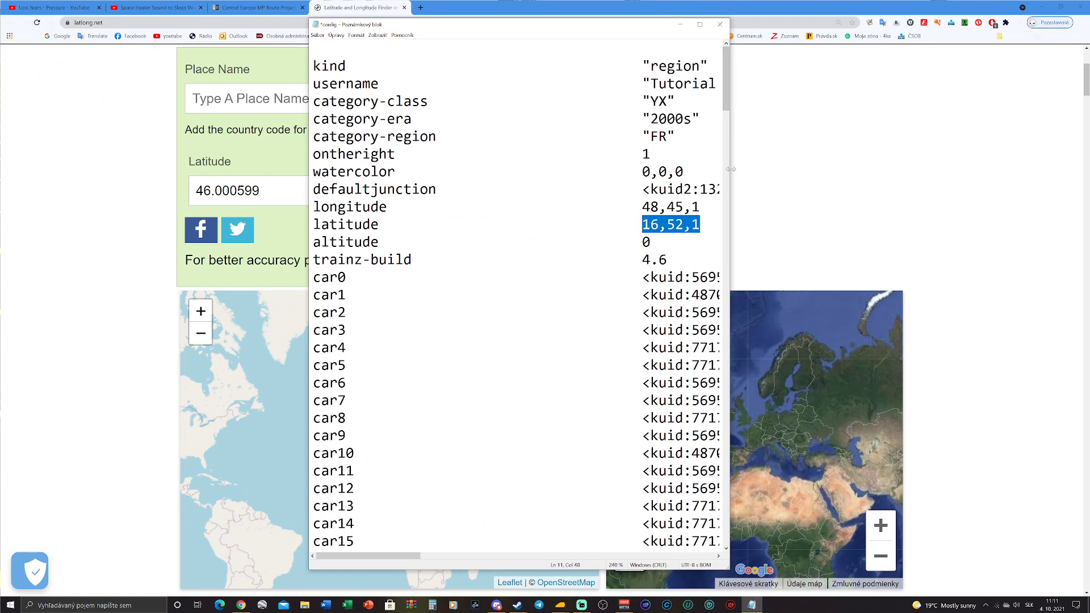
{"action": "left_click_drag", "start_coordinate": [729, 172], "coordinate": [911, 174]}
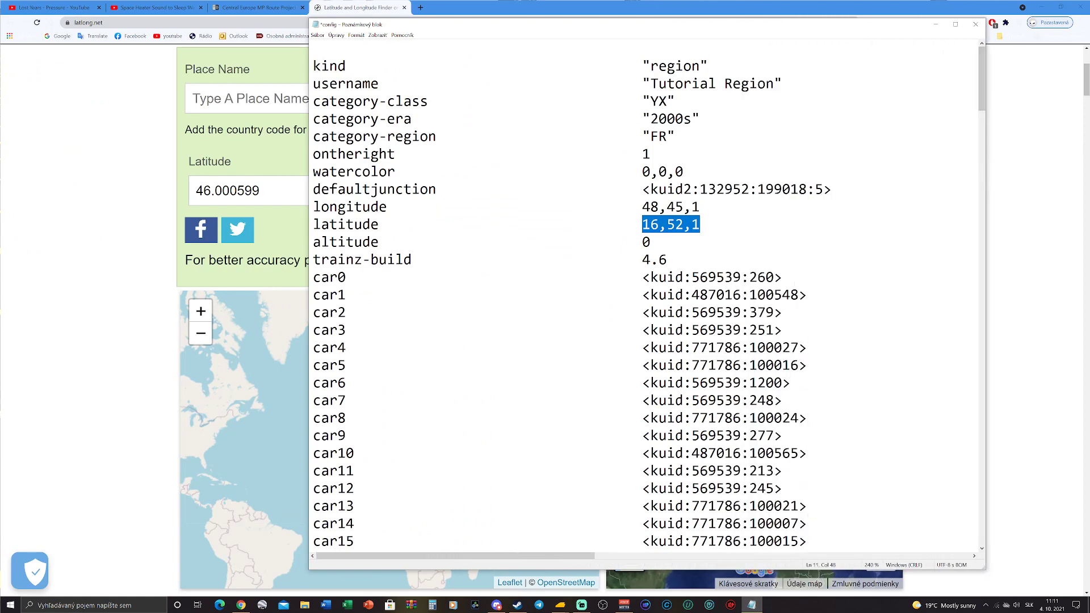
{"action": "left_click", "coordinate": [625, 207]}
{"action": "mouse_move", "coordinate": [698, 28]}
{"action": "left_mouse_down"}
{"action": "mouse_move", "coordinate": [758, 46]}
{"action": "mouse_move", "coordinate": [944, 45]}
{"action": "mouse_move", "coordinate": [926, 42]}
{"action": "left_mouse_up"}
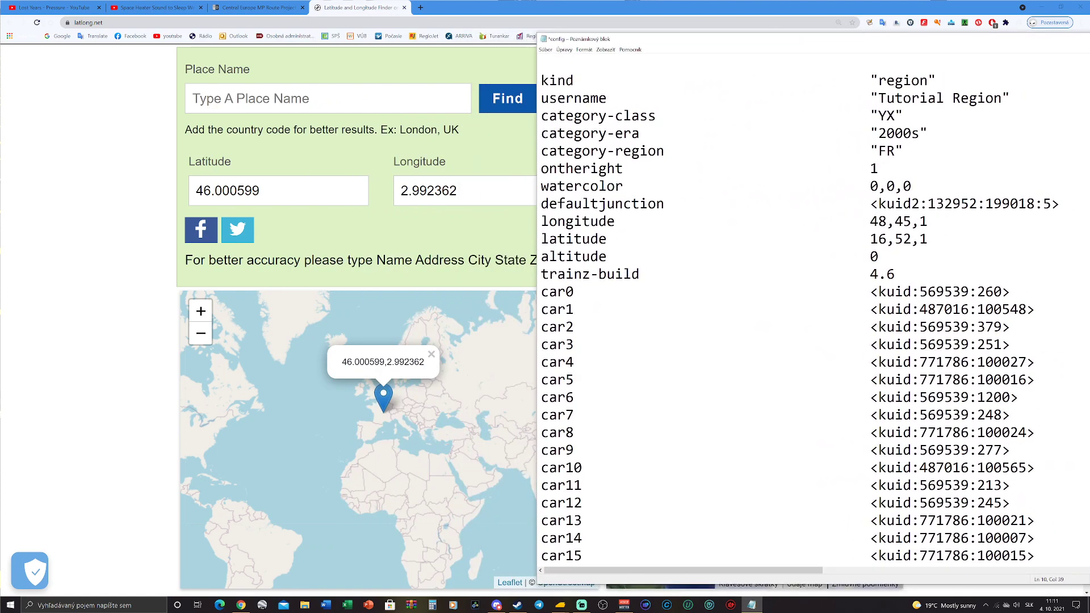
Highlight the longitude entry, its full value and its last number to examine how the coordinate is written
{"action": "key", "text": "Home"}
{"action": "key", "text": "shift+Right"}
{"action": "key", "text": "shift+Right"}
{"action": "key", "text": "shift+Right"}
{"action": "key", "text": "shift+Right"}
{"action": "key", "text": "shift+Right"}
{"action": "key", "text": "shift+Right"}
{"action": "key", "text": "shift+Right"}
{"action": "key", "text": "shift+Right"}
{"action": "key", "text": "shift+Right"}
{"action": "key", "text": "shift+Right"}
{"action": "key", "text": "ctrl+Right"}
{"action": "key", "text": "shift+Right"}
{"action": "key", "text": "shift+Right"}
{"action": "key", "text": "shift+Right"}
{"action": "key", "text": "shift+Right"}
{"action": "key", "text": "shift+Right"}
{"action": "key", "text": "shift+Right"}
{"action": "key", "text": "shift+Right"}
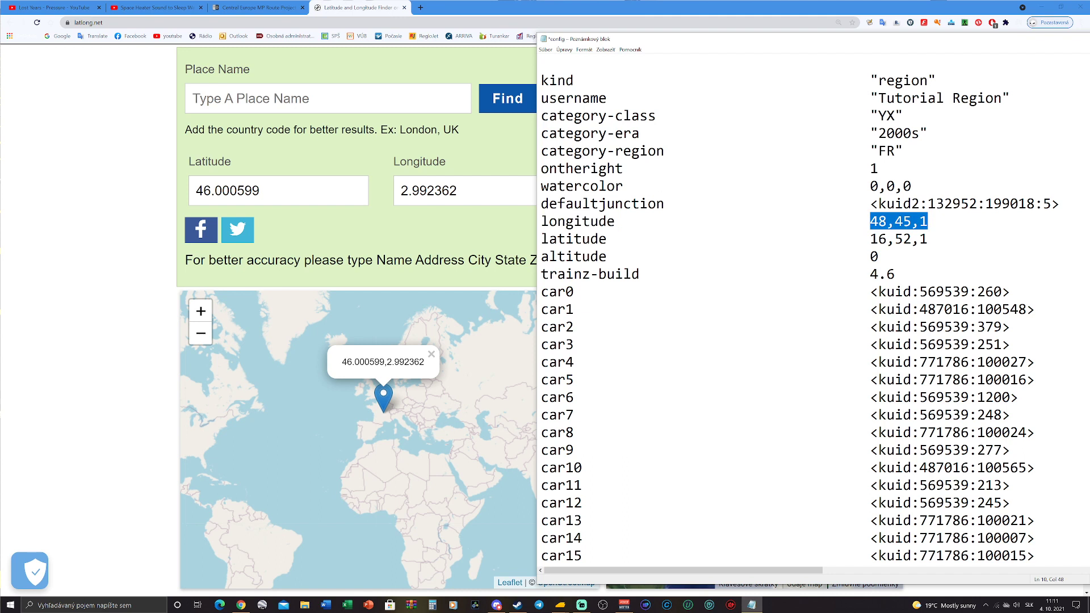
{"action": "key", "text": "Right"}
{"action": "key", "text": "shift+Left"}
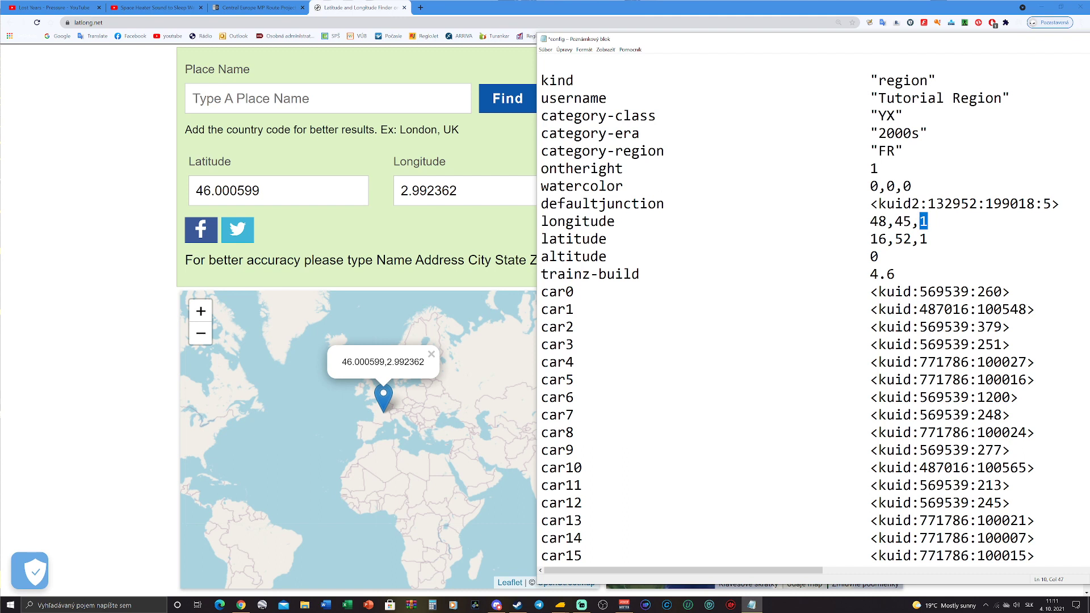
Set the config file's longitude to 2,99,2 based on the longitude of the marked point in France
{"action": "left_click_drag", "start_coordinate": [870, 221], "coordinate": [886, 222]}
{"action": "key", "text": "alt+Tab"}
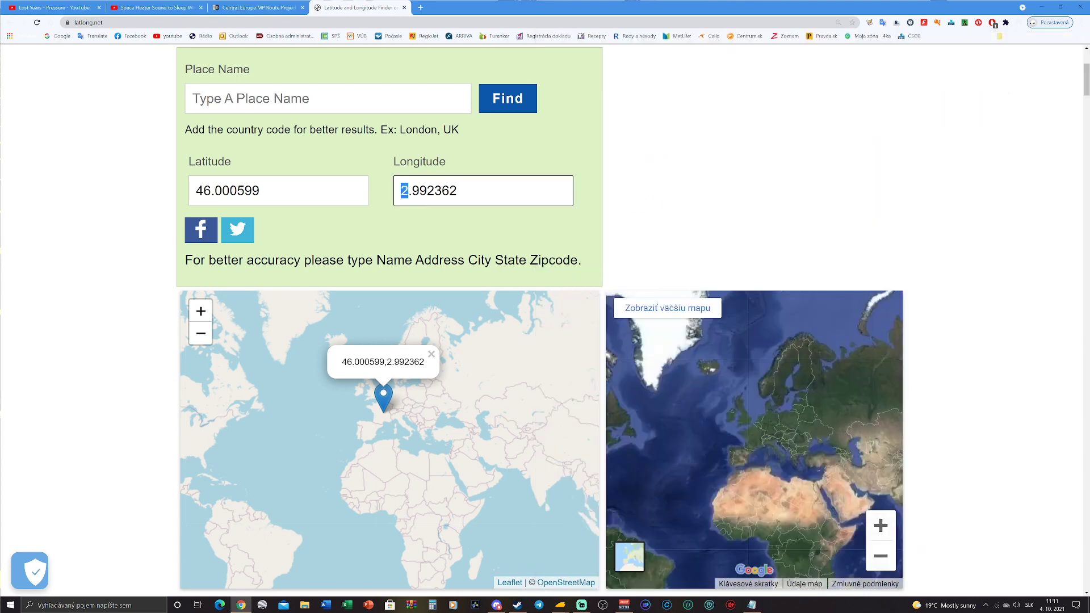
{"action": "key", "text": "alt+Tab"}
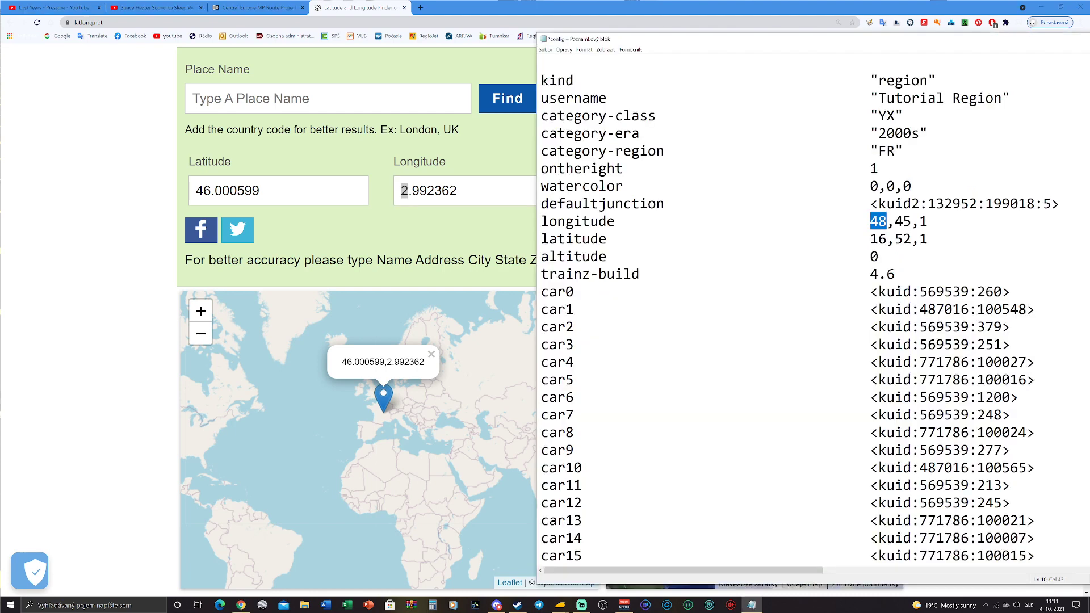
{"action": "type", "text": "2"}
{"action": "key", "text": "shift+Right"}
{"action": "key", "text": "shift+Right"}
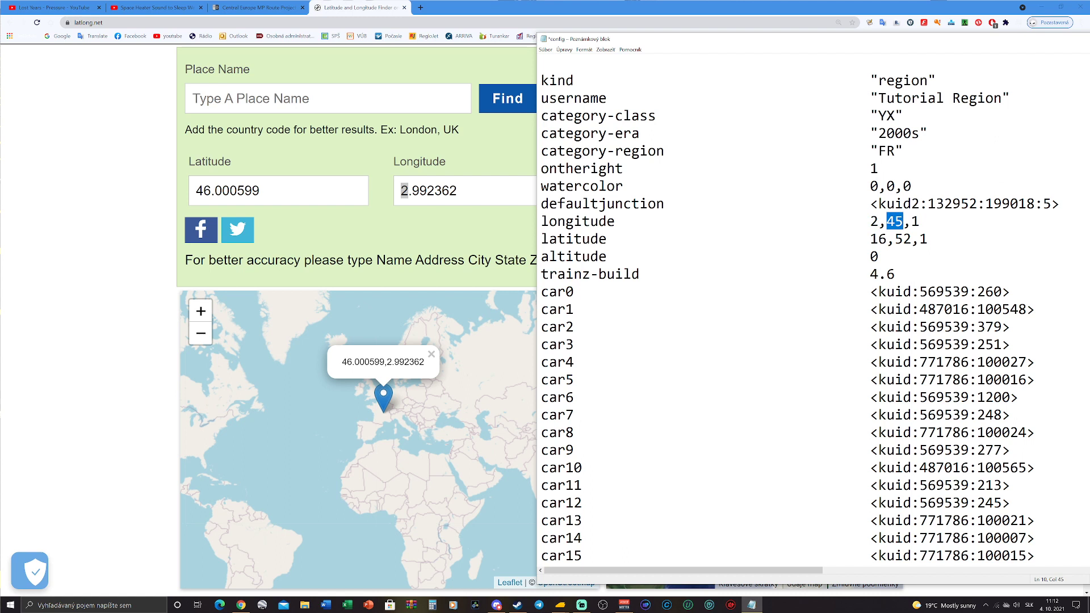
{"action": "type", "text": "99"}
{"action": "key", "text": "BackSpace"}
{"action": "type", "text": "2"}
Set the config file's latitude to 46,00,0 from the marked point and review both coordinate entries
{"action": "left_click_drag", "start_coordinate": [871, 222], "coordinate": [927, 239]}
{"action": "left_click", "coordinate": [919, 222]}
{"action": "key", "text": "BackSpace"}
{"action": "key", "text": "BackSpace"}
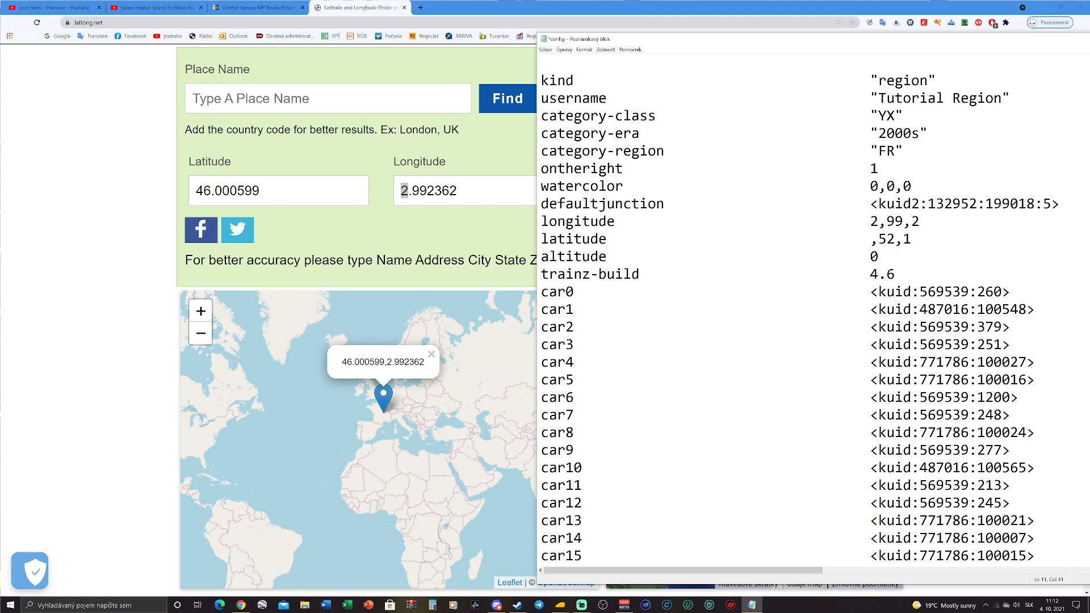
{"action": "type", "text": "46"}
{"action": "key", "text": "Delete"}
{"action": "key", "text": "BackSpace"}
{"action": "type", "text": "00"}
{"action": "key", "text": "BackSpace"}
{"action": "type", "text": "0"}
{"action": "left_click_drag", "start_coordinate": [919, 239], "coordinate": [879, 239]}
{"action": "left_click_drag", "start_coordinate": [879, 221], "coordinate": [920, 222]}
{"action": "left_click", "coordinate": [919, 221]}
Return to the LatLong.net map and mark test points in North Africa and again in France to compare coordinates
{"action": "left_click", "coordinate": [391, 479]}
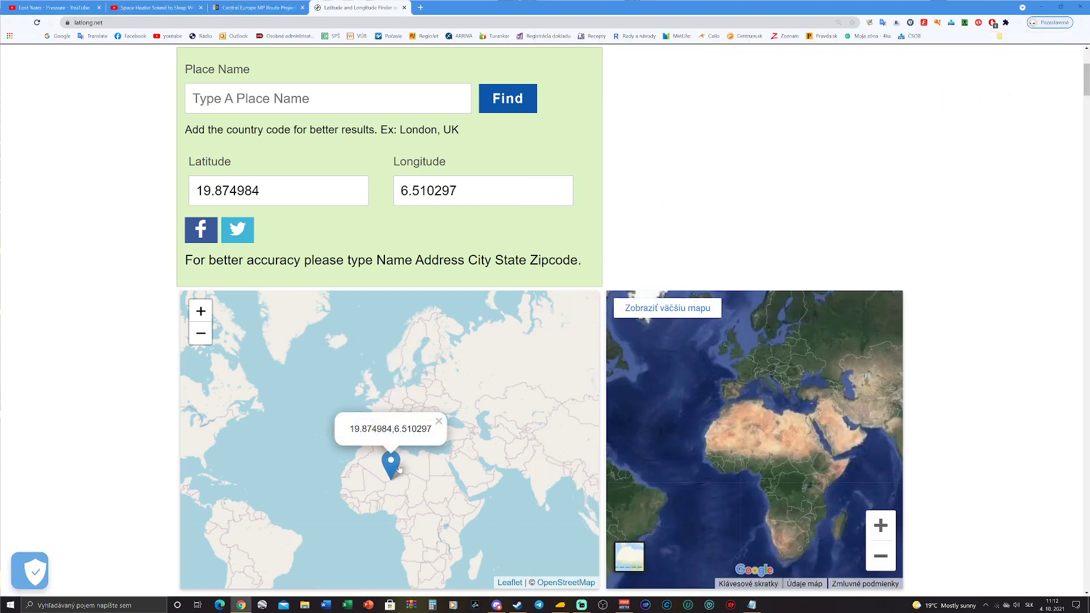
{"action": "mouse_move", "coordinate": [399, 469]}
{"action": "left_mouse_down"}
{"action": "mouse_move", "coordinate": [376, 446]}
{"action": "mouse_move", "coordinate": [470, 447]}
{"action": "mouse_move", "coordinate": [388, 448]}
{"action": "left_mouse_up"}
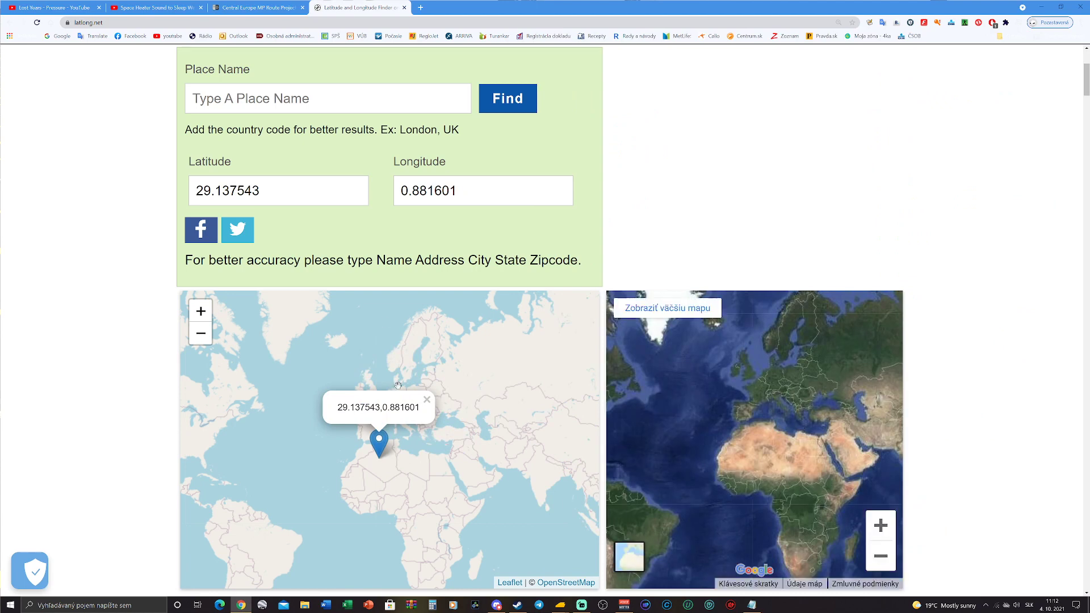
{"action": "left_click", "coordinate": [427, 400]}
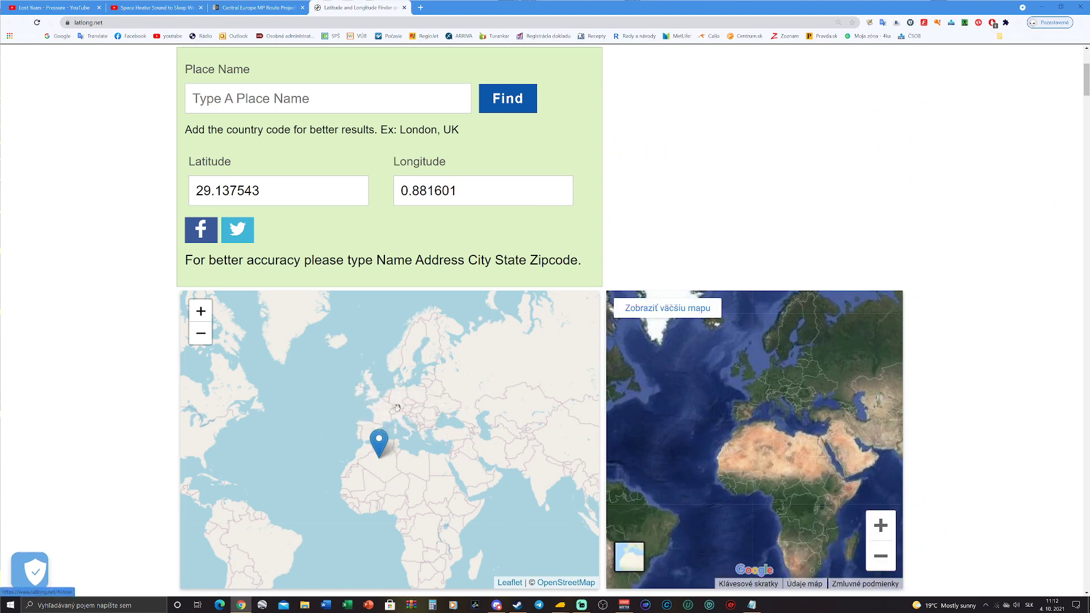
{"action": "left_click", "coordinate": [380, 409]}
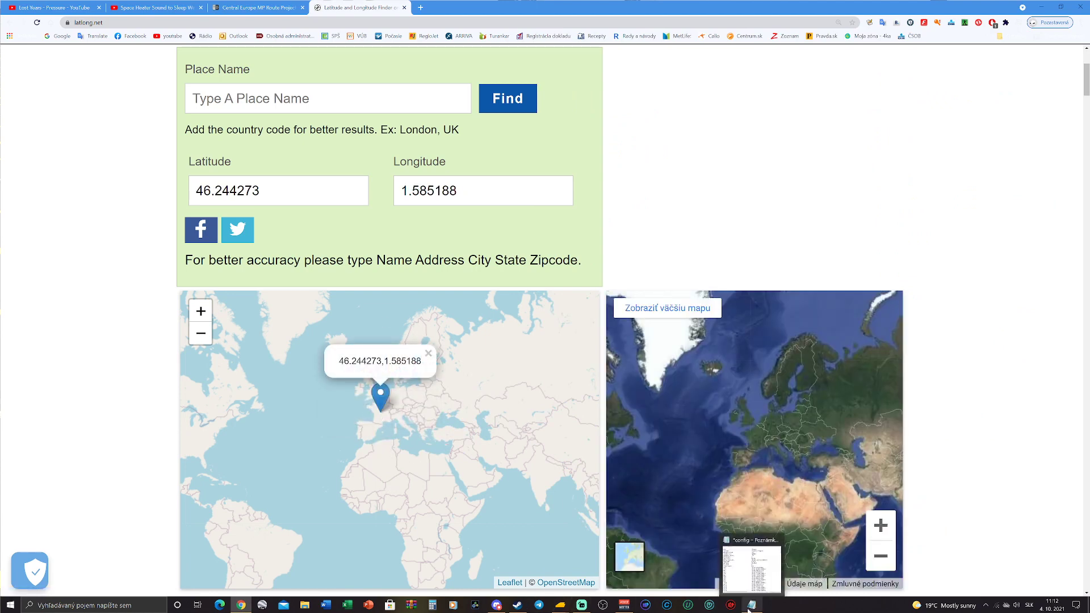
Switch back to the config file in Notepad and maximize its window
{"action": "left_click", "coordinate": [751, 606]}
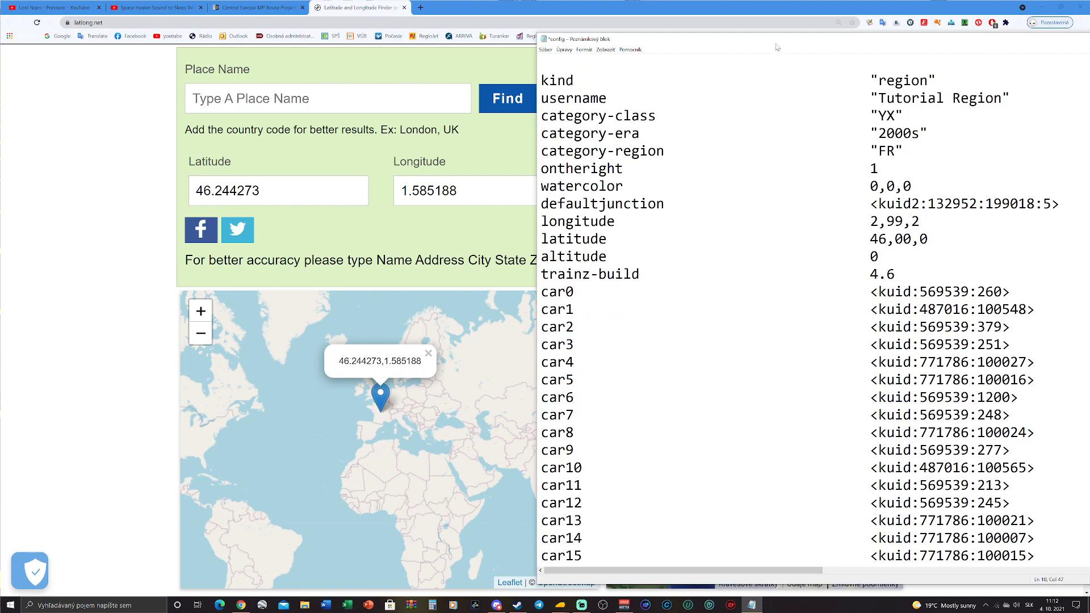
{"action": "left_click_drag", "start_coordinate": [737, 43], "coordinate": [444, 38]}
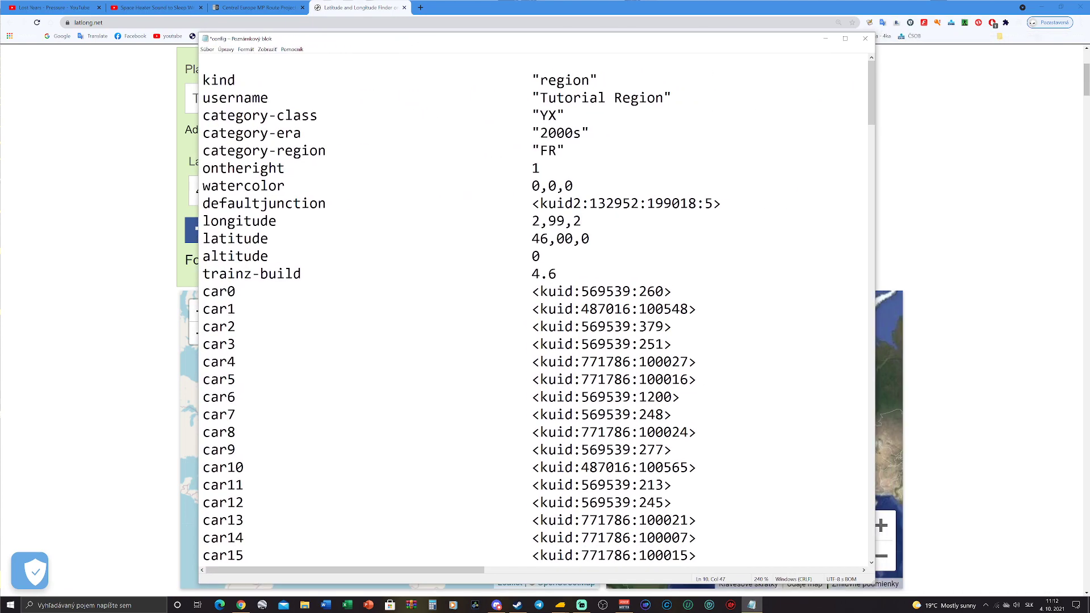
{"action": "left_click", "coordinate": [846, 39]}
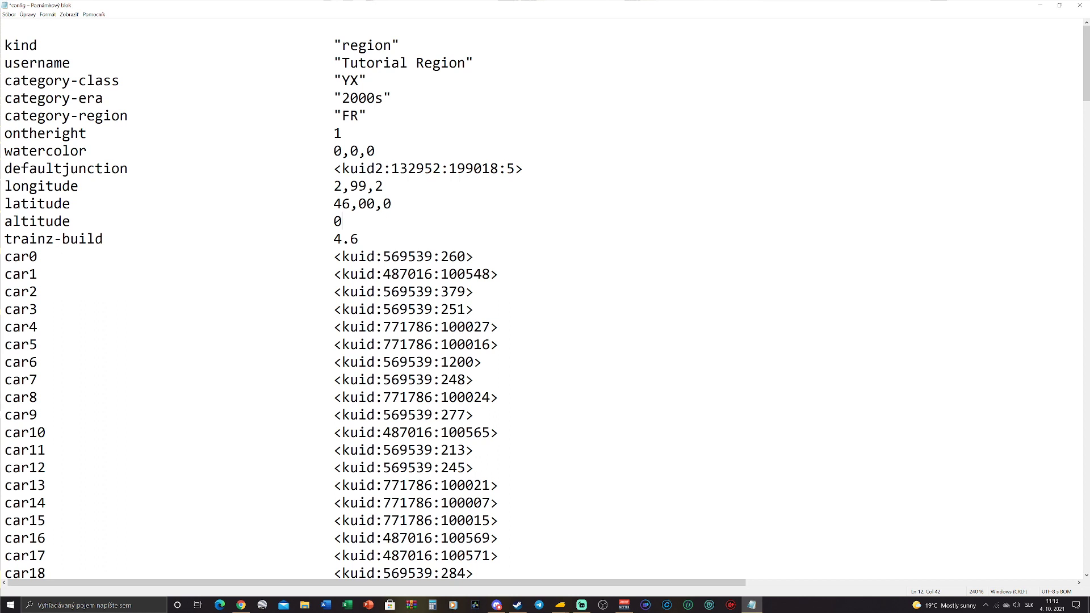
Switch to the Trainz Railroad Simulator 2019 route and add a terrain section beyond the board's edge behind the bridge
{"action": "mouse_move", "coordinate": [566, 608]}
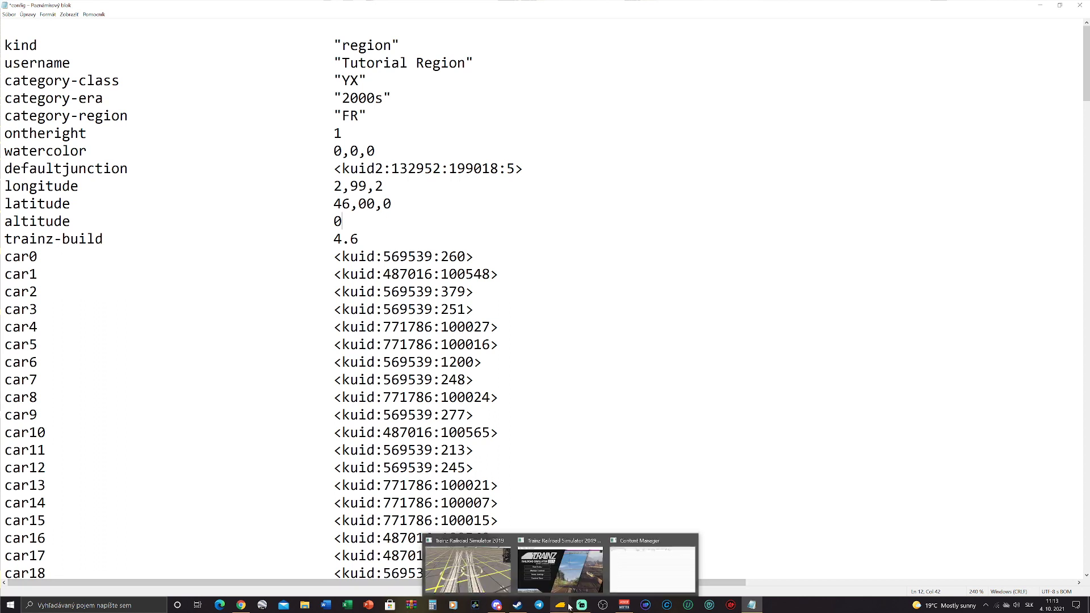
{"action": "left_click", "coordinate": [468, 567]}
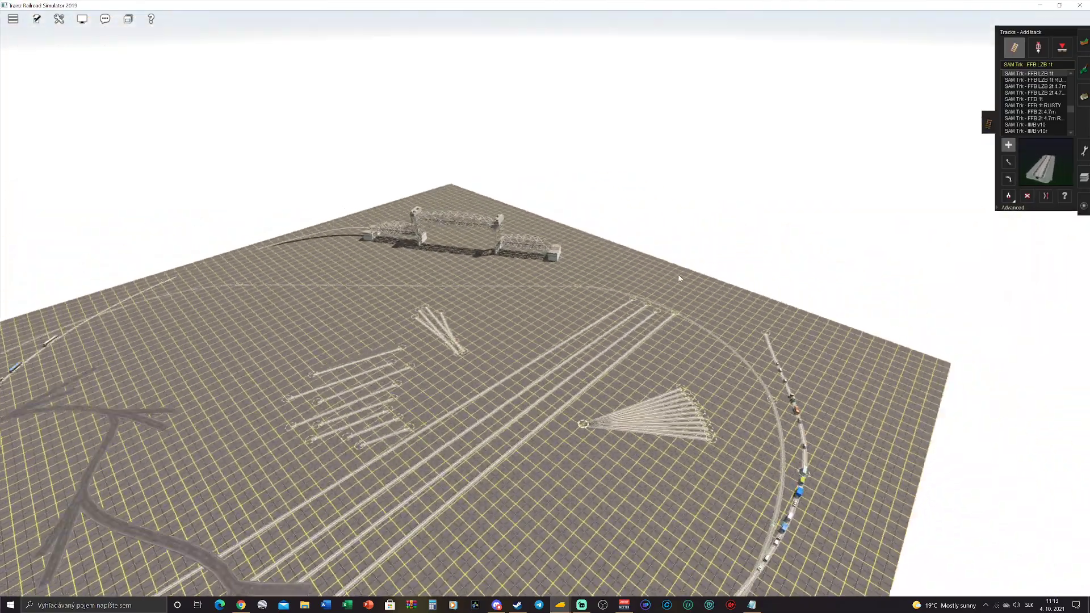
{"action": "right_click", "coordinate": [680, 278]}
{"action": "left_click", "coordinate": [1083, 42]}
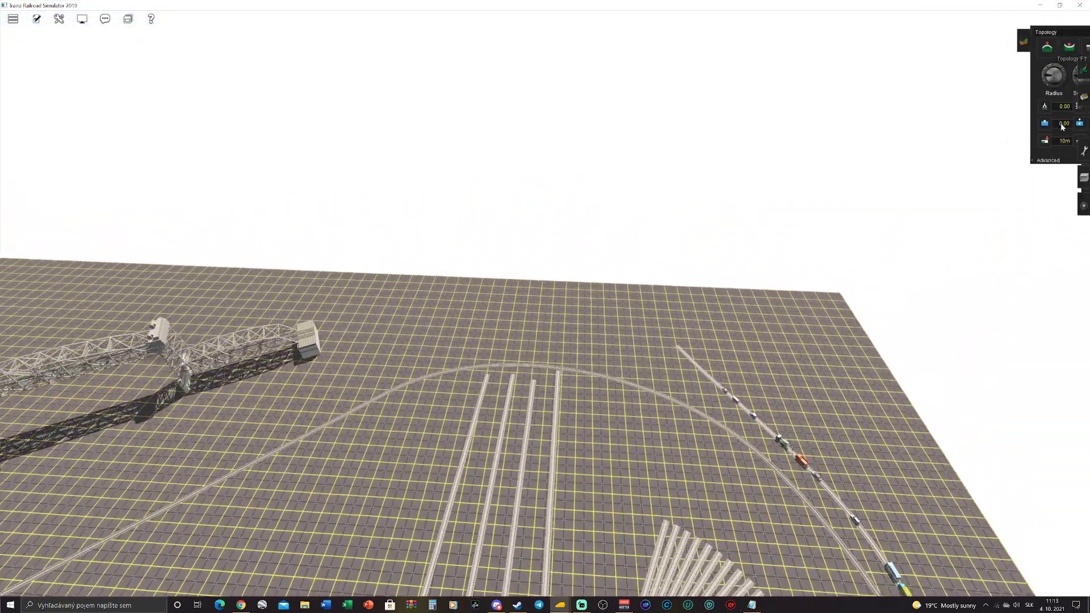
{"action": "left_click", "coordinate": [1020, 141]}
{"action": "left_click", "coordinate": [492, 216]}
{"action": "right_click", "coordinate": [615, 207]}
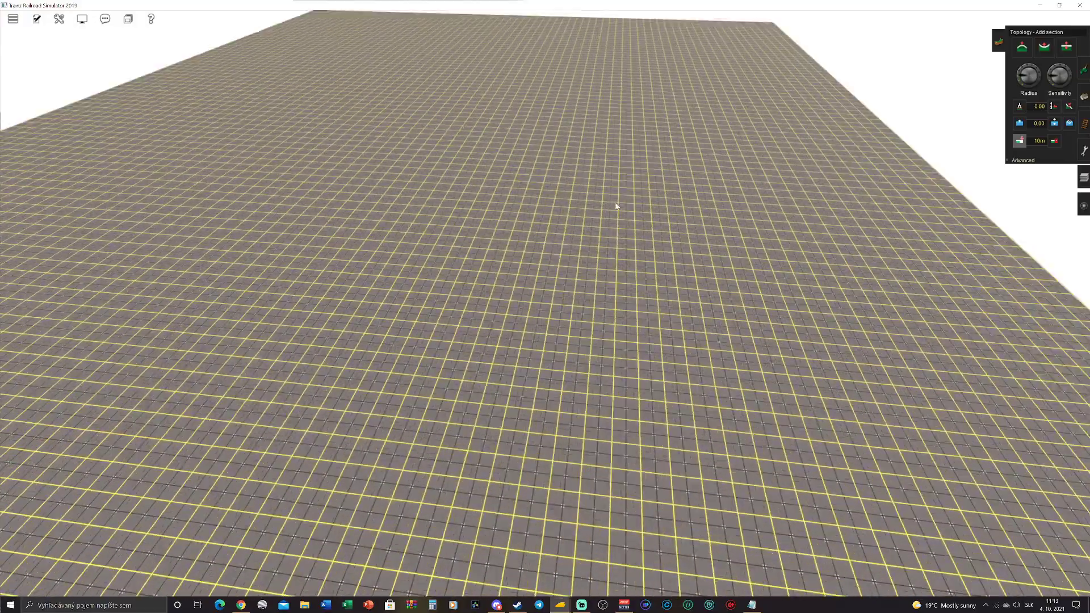
Raise a hill on the empty terrain beyond the bridge with the Height up tool
{"action": "key", "text": "Left"}
{"action": "left_click", "coordinate": [1020, 107]}
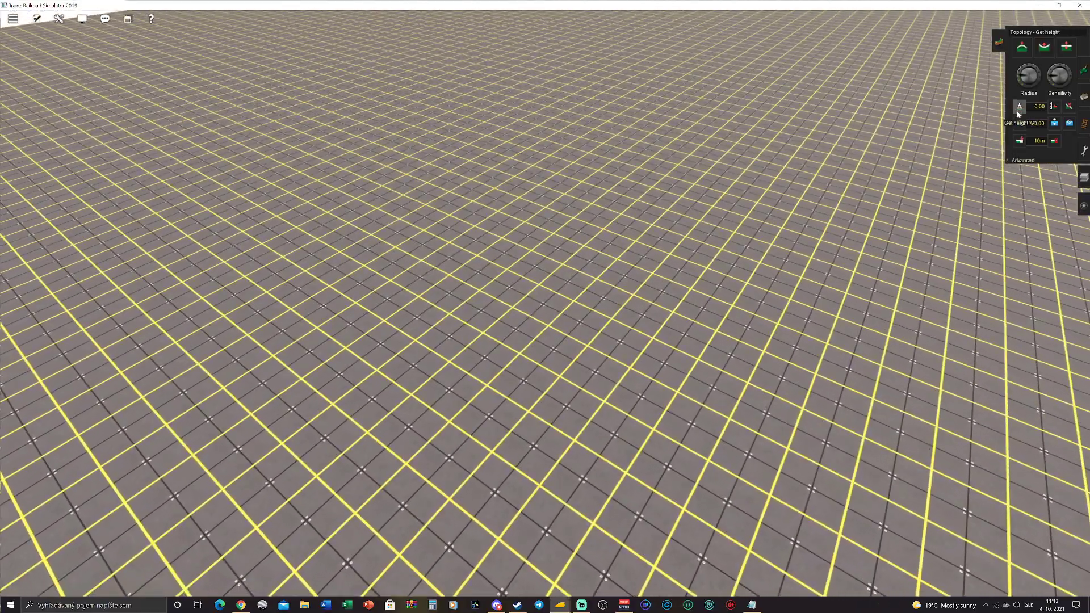
{"action": "key", "text": "Left"}
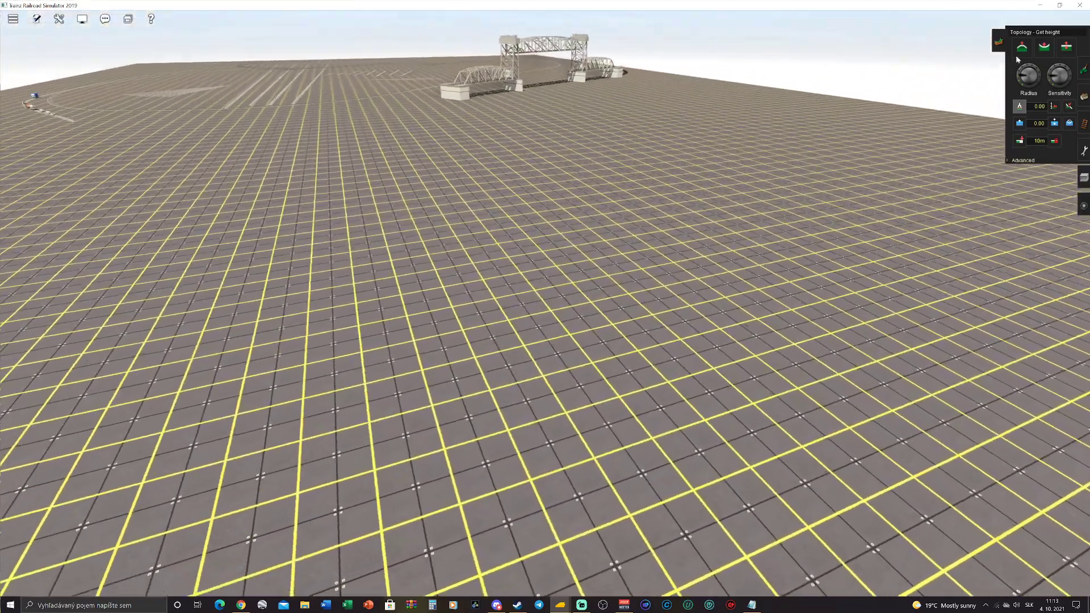
{"action": "left_click", "coordinate": [1022, 47]}
{"action": "key", "text": "Right"}
{"action": "key", "text": "Up"}
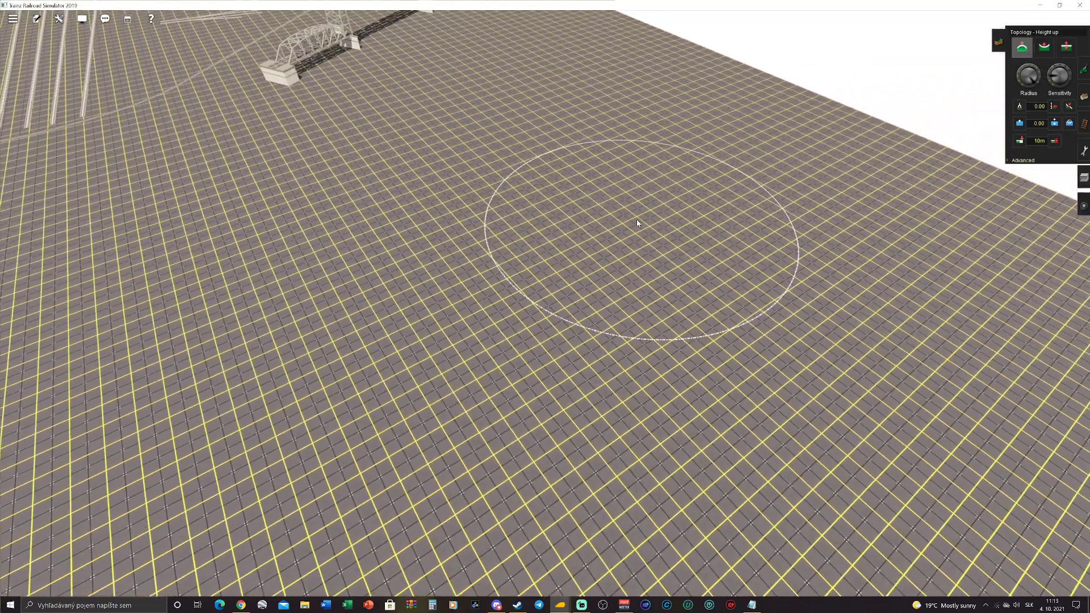
{"action": "left_click", "coordinate": [637, 223]}
{"action": "left_click_drag", "start_coordinate": [637, 220], "coordinate": [638, 218]}
{"action": "key", "text": "Down"}
{"action": "key", "text": "Down"}
Sample the terrain height at the top of the hill with the Get height tool
{"action": "left_click", "coordinate": [1019, 107]}
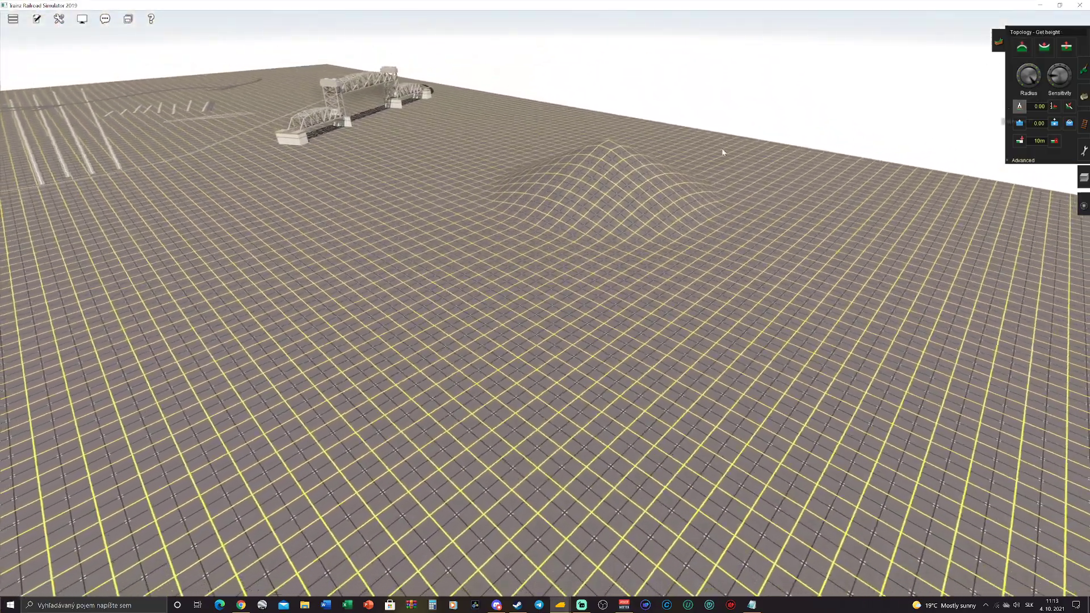
{"action": "right_click", "coordinate": [630, 178]}
{"action": "scroll", "coordinate": [625, 233], "scroll_direction": "up", "scroll_amount": 5}
{"action": "key", "text": "Right"}
{"action": "left_click", "coordinate": [607, 214]}
{"action": "right_click", "coordinate": [595, 258]}
{"action": "scroll", "coordinate": [588, 279], "scroll_direction": "up", "scroll_amount": 5}
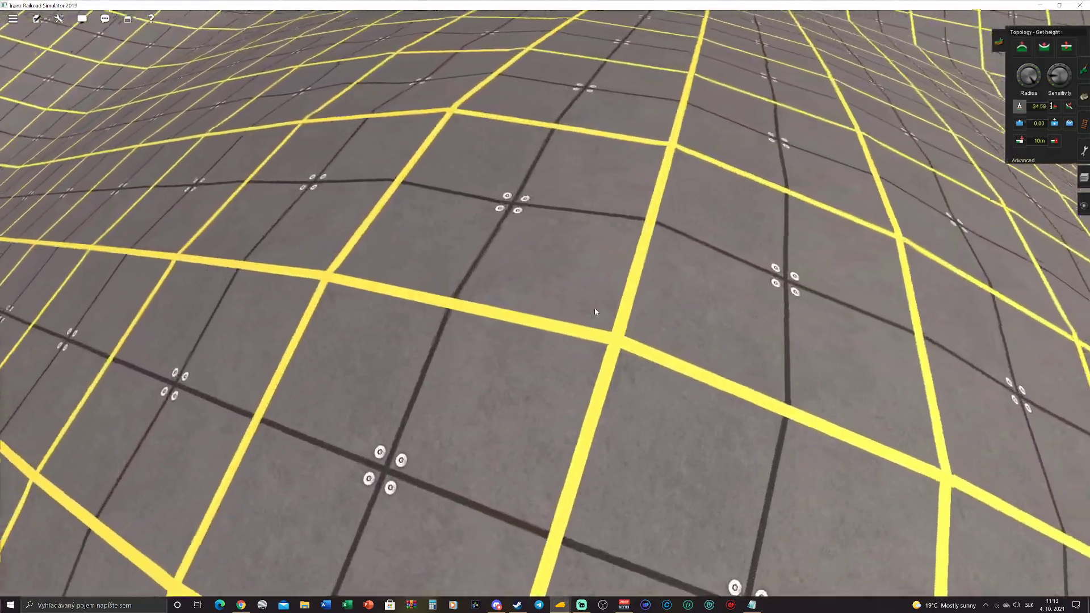
{"action": "right_click", "coordinate": [574, 328]}
{"action": "left_click", "coordinate": [552, 327]}
{"action": "scroll", "coordinate": [551, 328], "scroll_direction": "down", "scroll_amount": 5}
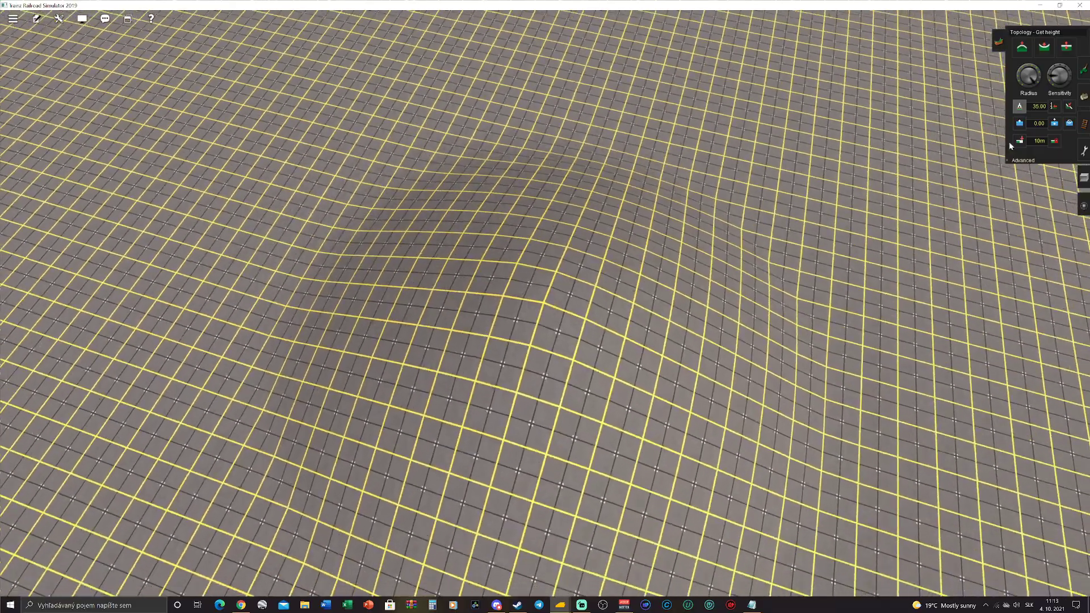
Apply the sampled 35.00 height over the hill with the Use height tool to form a flat plateau
{"action": "left_click", "coordinate": [1053, 106]}
{"action": "left_click", "coordinate": [538, 270]}
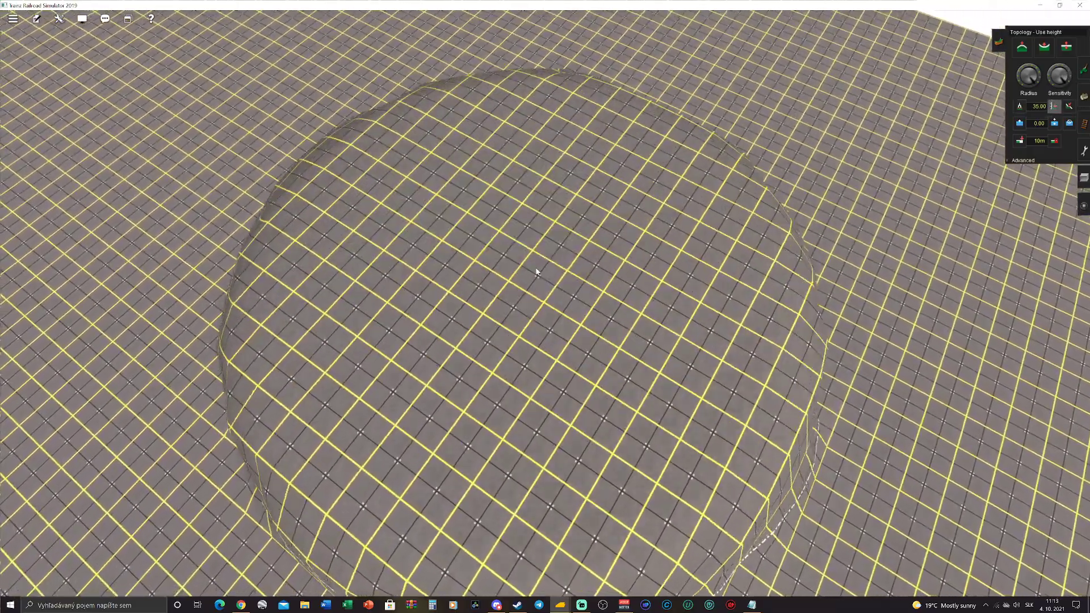
{"action": "scroll", "coordinate": [533, 316], "scroll_direction": "down", "scroll_amount": 5}
{"action": "right_click_drag", "start_coordinate": [518, 408], "coordinate": [910, 151]}
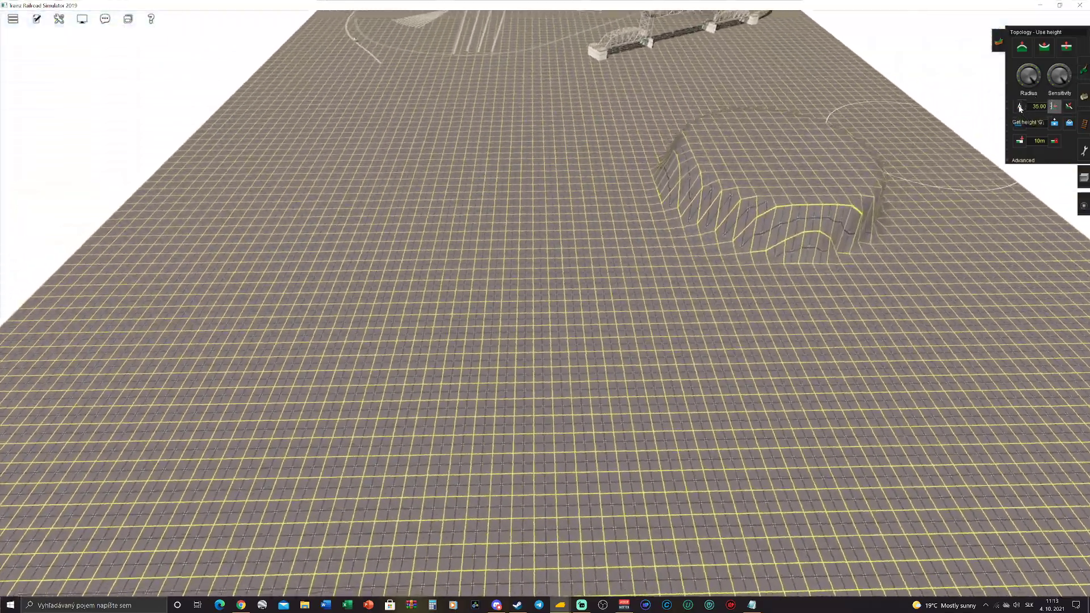
Activate the Get height tool and change the route's region to Hungary in the Edit Route settings
{"action": "left_click", "coordinate": [1020, 107]}
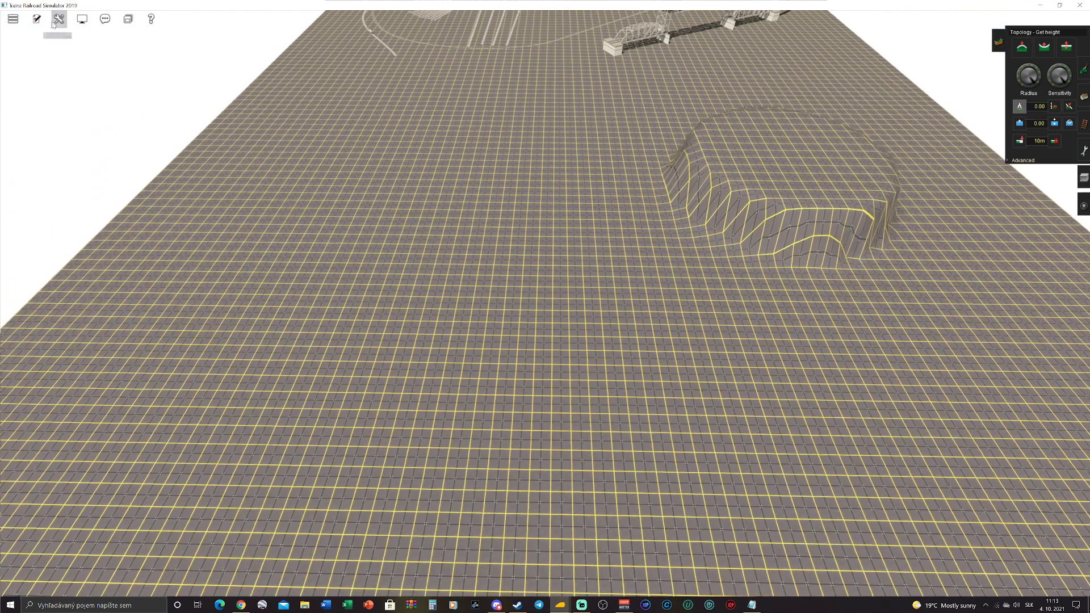
{"action": "left_click", "coordinate": [38, 19]}
{"action": "left_click", "coordinate": [45, 38]}
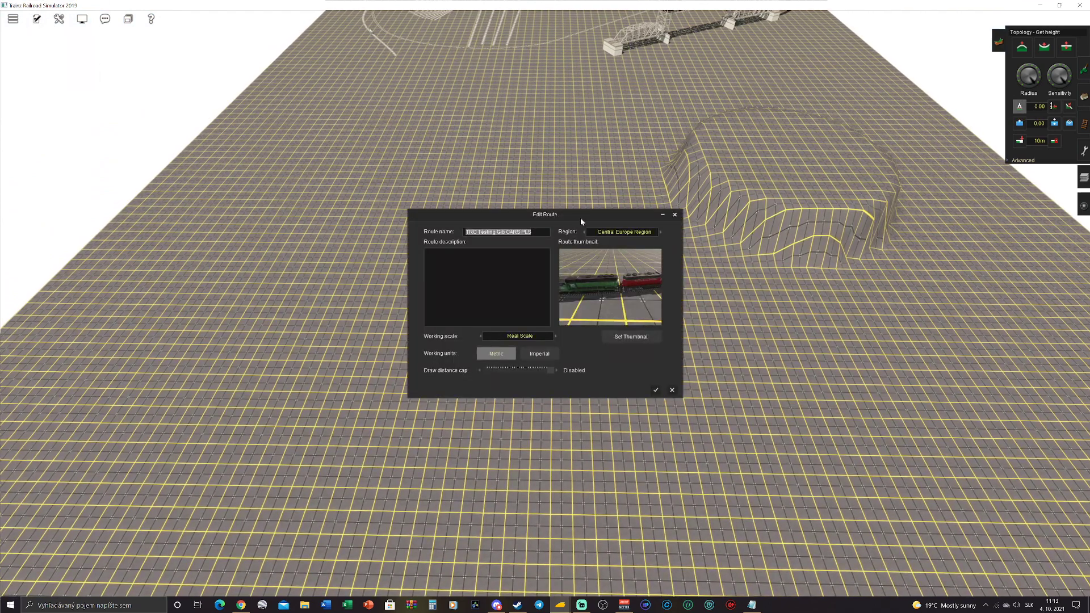
{"action": "left_click", "coordinate": [613, 234]}
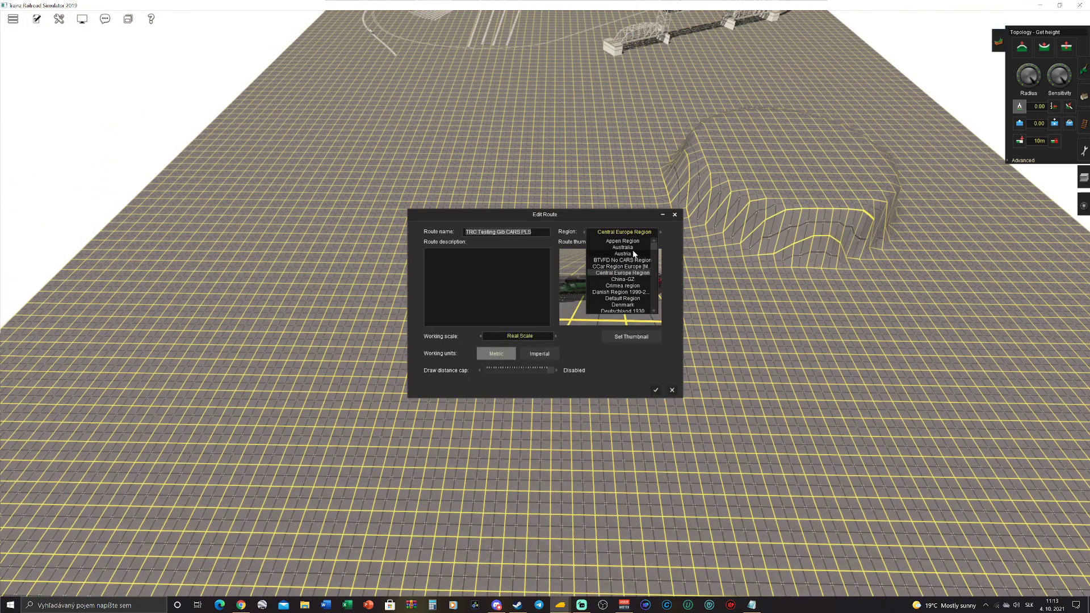
{"action": "scroll", "coordinate": [635, 284], "scroll_direction": "down", "scroll_amount": 2}
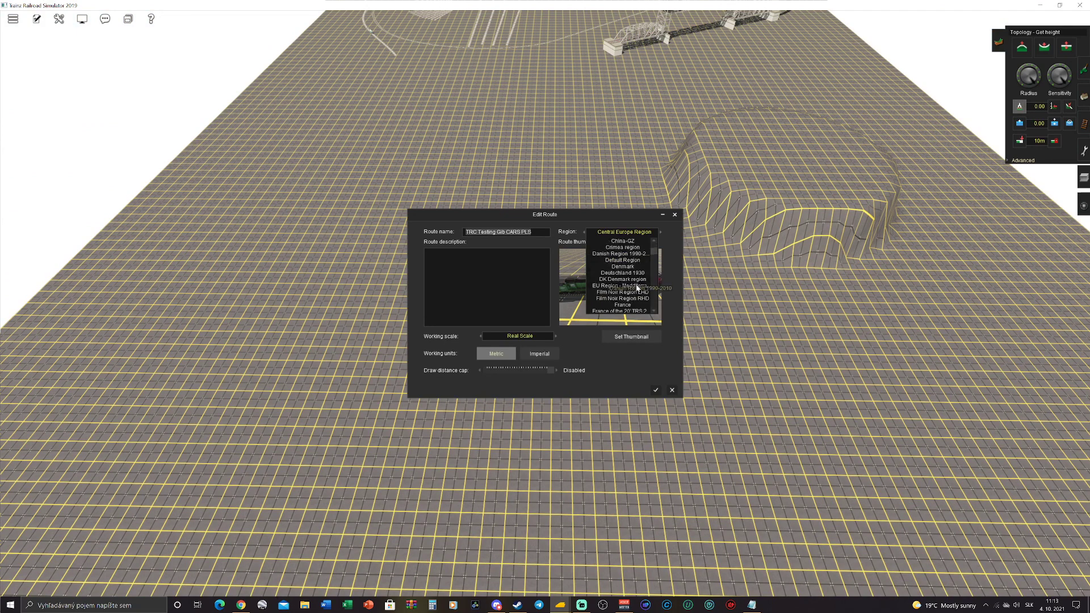
{"action": "scroll", "coordinate": [636, 287], "scroll_direction": "down", "scroll_amount": 3}
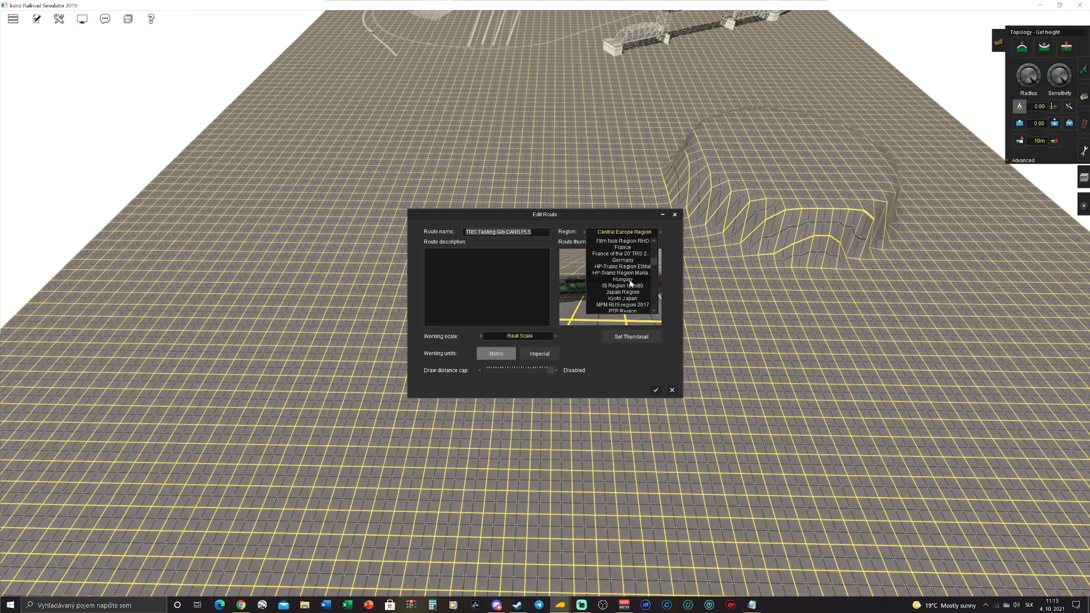
{"action": "left_click", "coordinate": [632, 282]}
{"action": "left_click", "coordinate": [655, 390]}
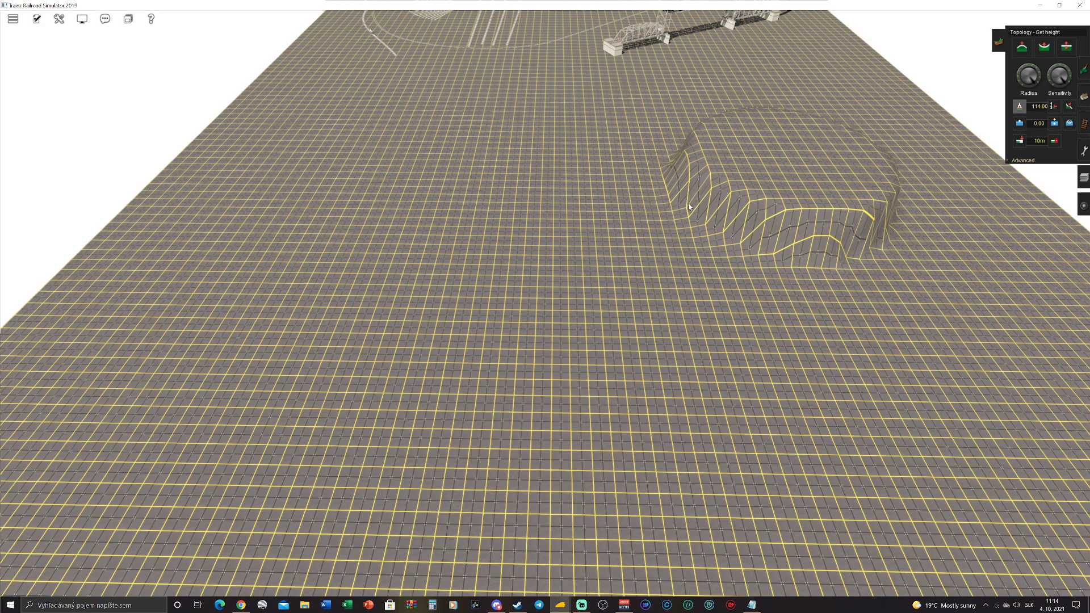
Sample the terrain height on the raised plateau and on the flat ground beside it with the Get height tool
{"action": "right_click", "coordinate": [752, 171]}
{"action": "scroll", "coordinate": [564, 284], "scroll_direction": "up", "scroll_amount": 6}
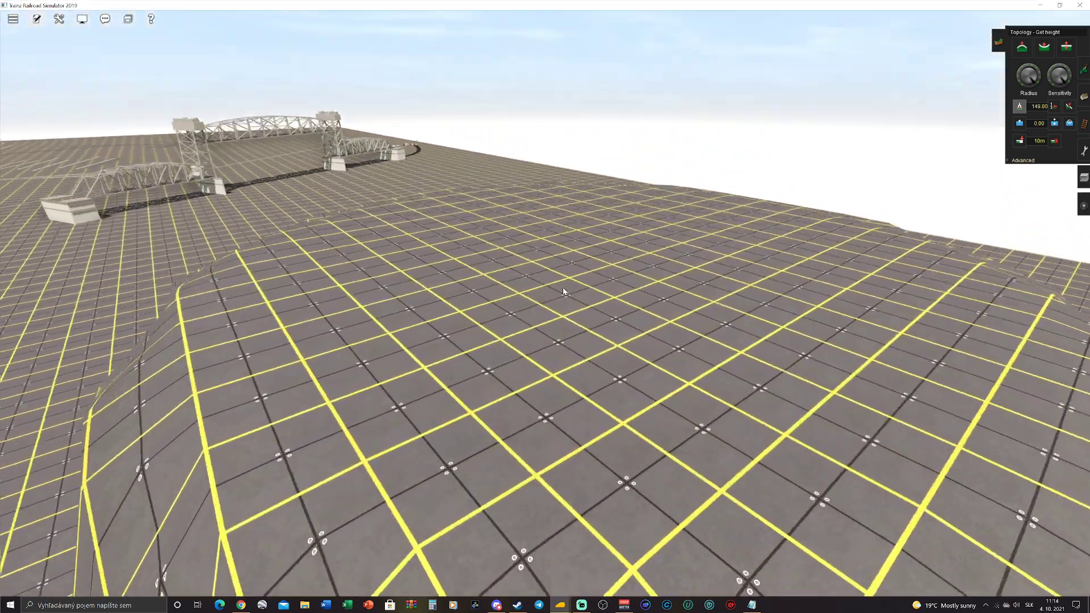
{"action": "left_click", "coordinate": [580, 309]}
{"action": "left_click_drag", "start_coordinate": [581, 312], "coordinate": [580, 312]}
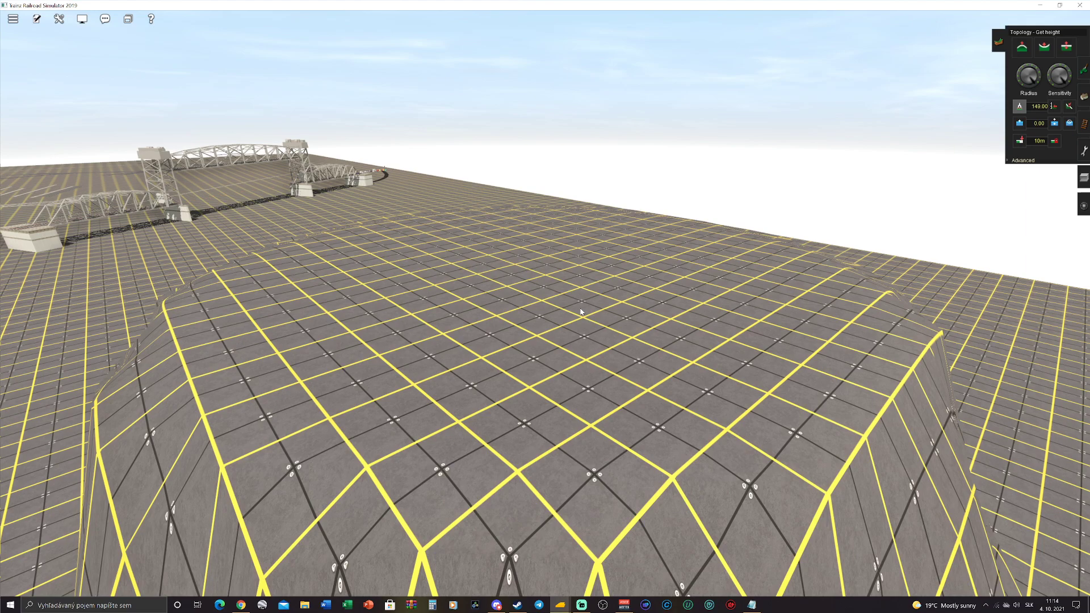
{"action": "key", "text": "Left"}
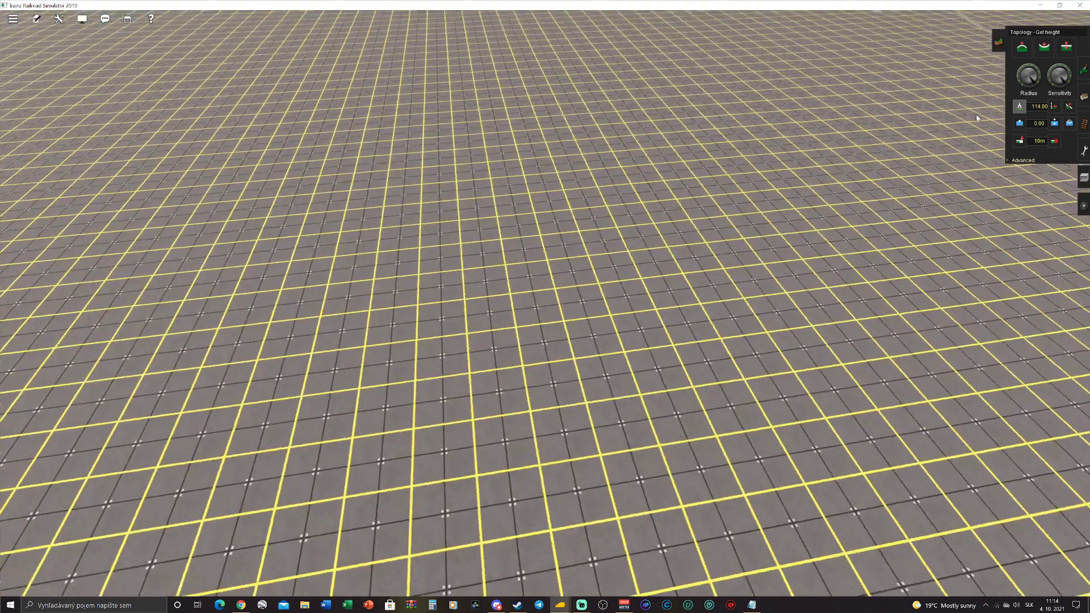
Set the Use height value to 0 and apply it to the flat terrain near the plateau to dig a pit
{"action": "left_click", "coordinate": [1054, 107]}
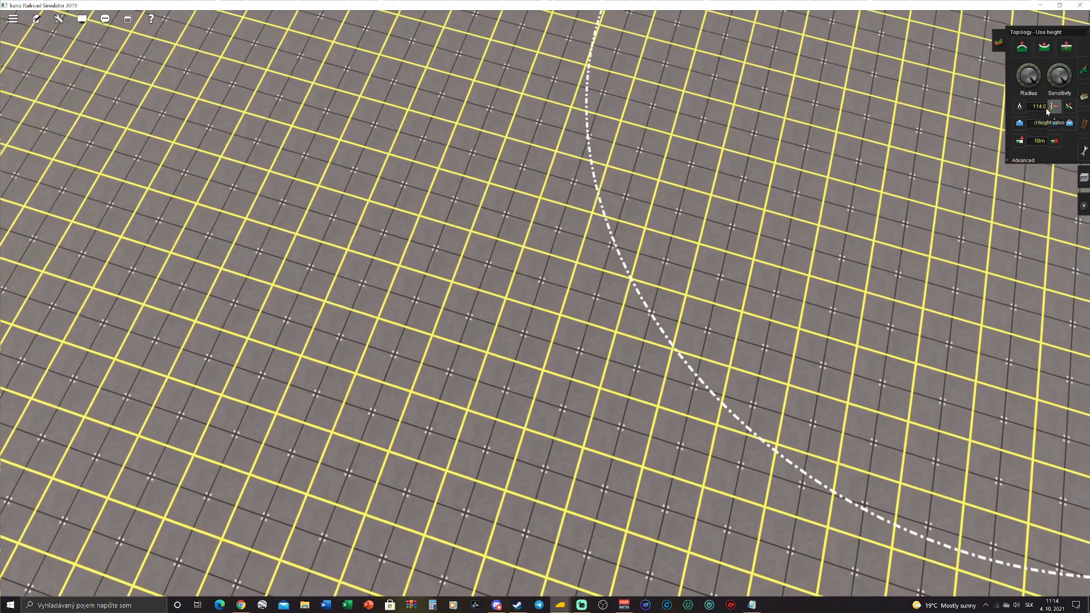
{"action": "left_click_drag", "start_coordinate": [1048, 107], "coordinate": [1011, 113]}
{"action": "type", "text": "0"}
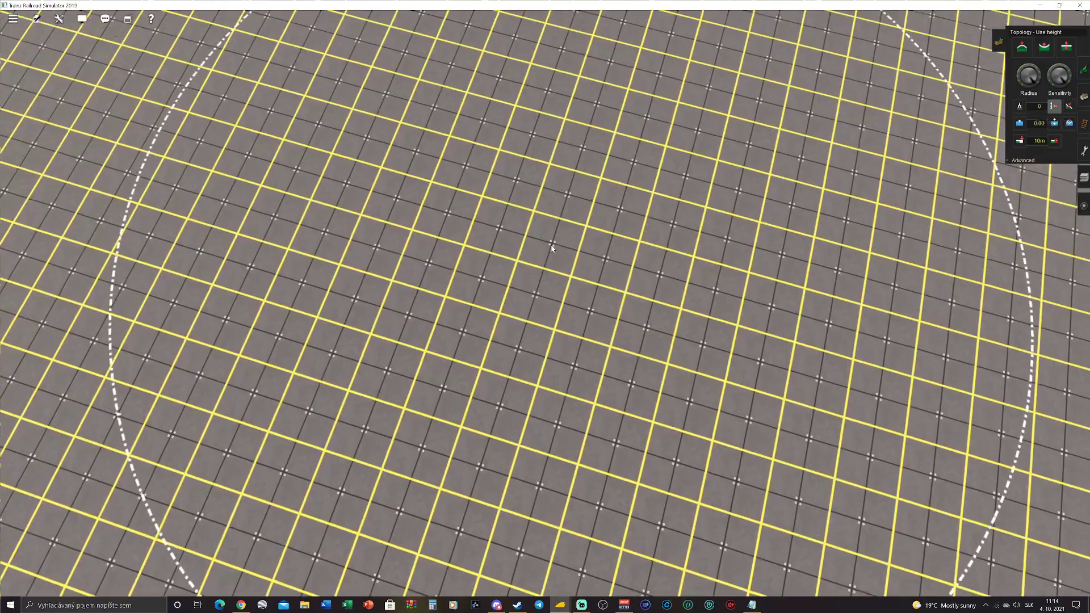
{"action": "left_click_drag", "start_coordinate": [551, 248], "coordinate": [529, 304]}
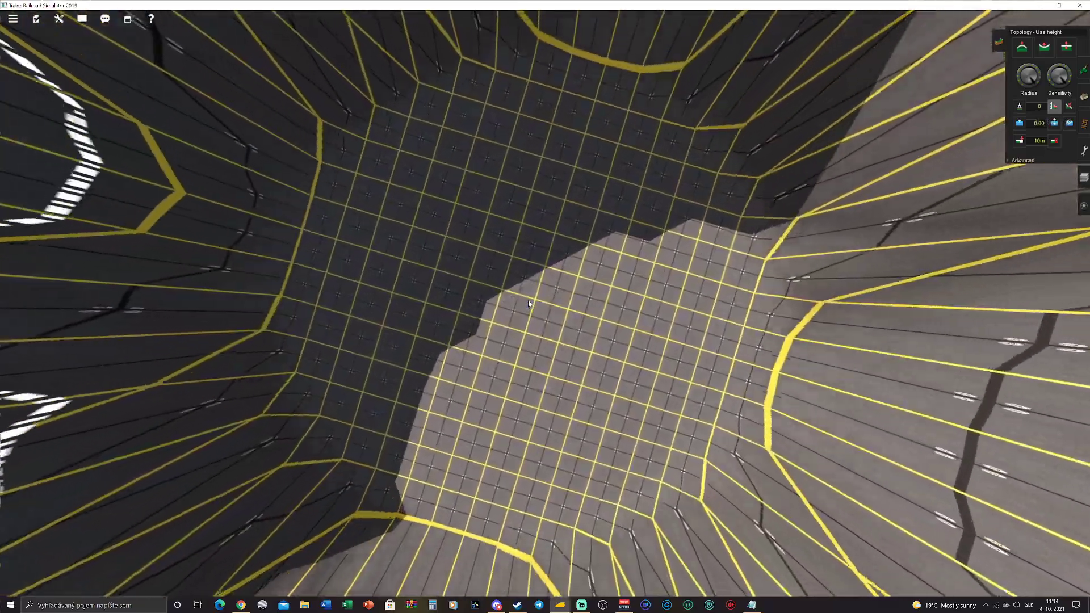
{"action": "scroll", "coordinate": [528, 304], "scroll_direction": "down", "scroll_amount": 5}
{"action": "key", "text": "Down"}
{"action": "key", "text": "Left"}
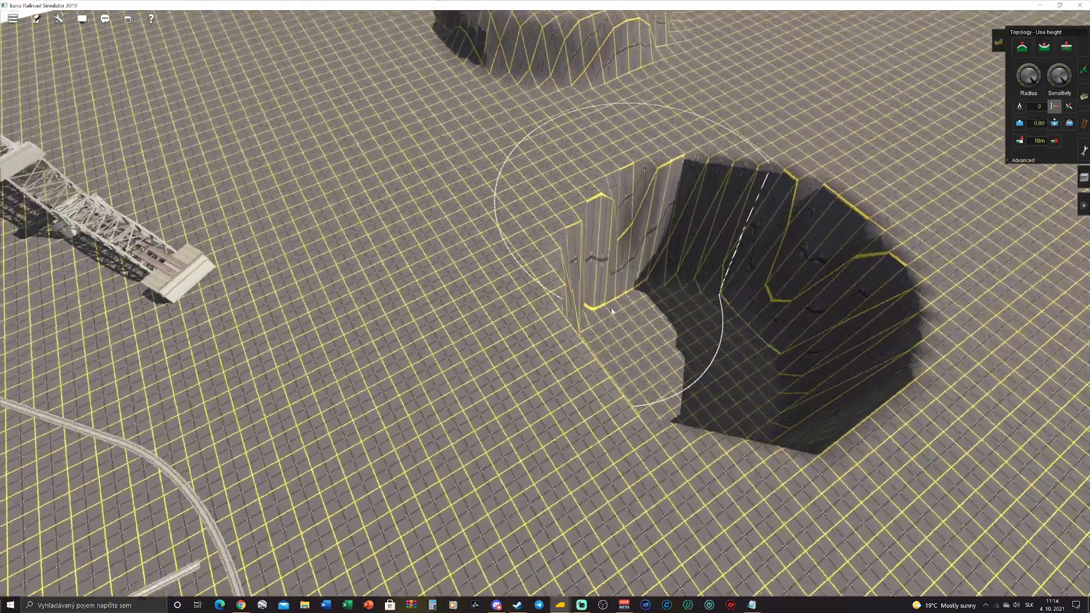
Sample the height of the flat ground between the pit and the plateau with the Get height tool
{"action": "key", "text": "Left"}
{"action": "left_click", "coordinate": [1020, 106]}
{"action": "key", "text": "Right"}
{"action": "left_click", "coordinate": [584, 212]}
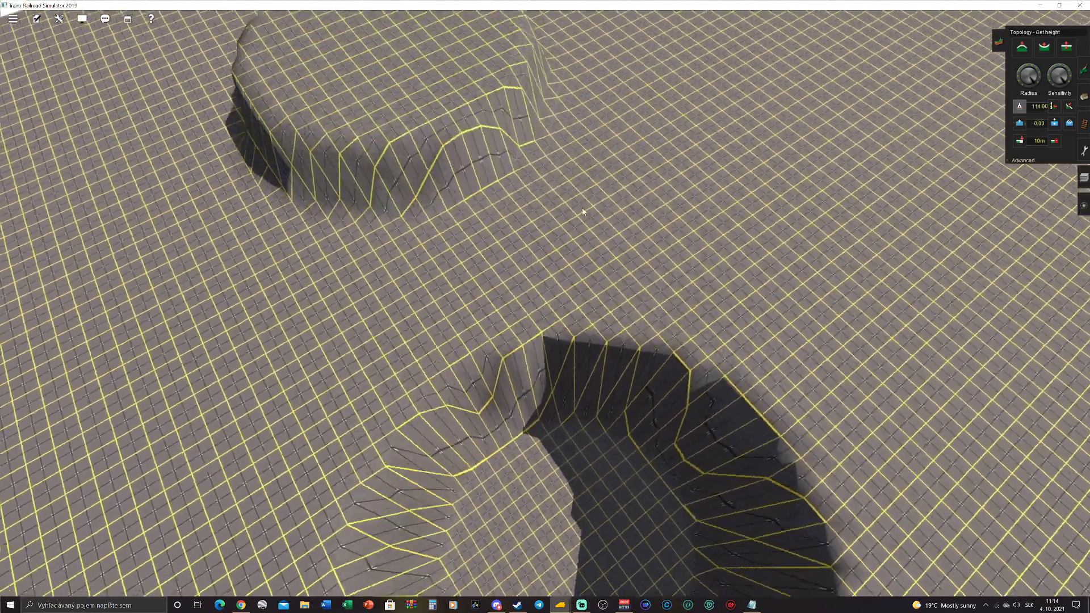
{"action": "scroll", "coordinate": [583, 213], "scroll_direction": "down", "scroll_amount": 3}
Change the route's region back to Central Europe Region in the Edit Route settings
{"action": "key", "text": "Left"}
{"action": "left_click", "coordinate": [37, 18]}
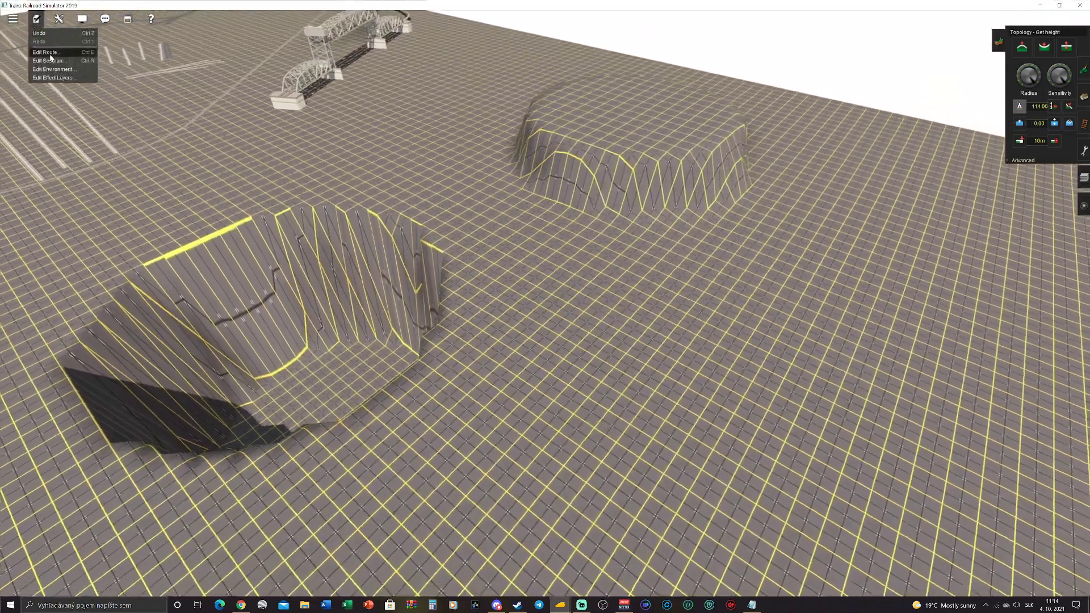
{"action": "left_click", "coordinate": [49, 52]}
{"action": "left_click", "coordinate": [602, 234]}
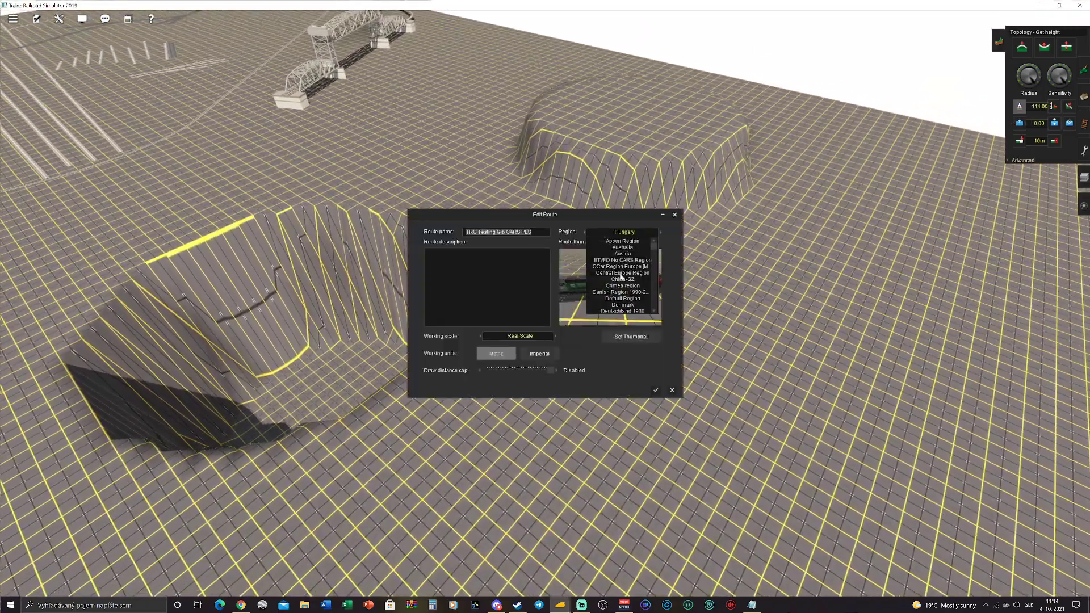
{"action": "left_click", "coordinate": [622, 273]}
{"action": "left_click", "coordinate": [657, 391]}
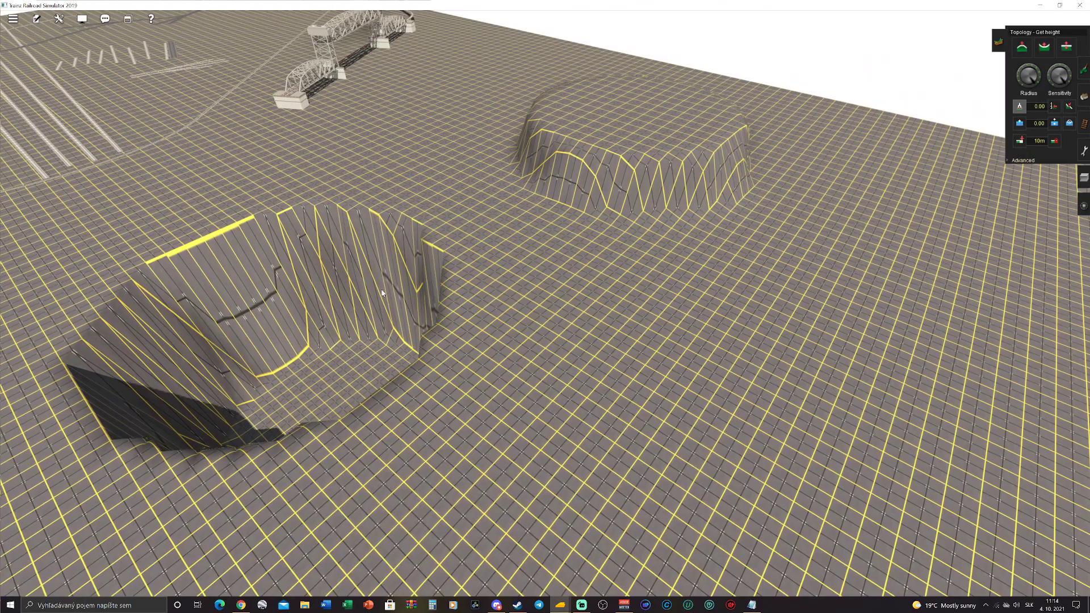
Sample the terrain height on the pit floor and on the surrounding ground with the Get height tool
{"action": "left_click", "coordinate": [359, 373]}
{"action": "scroll", "coordinate": [359, 373], "scroll_direction": "up", "scroll_amount": 10}
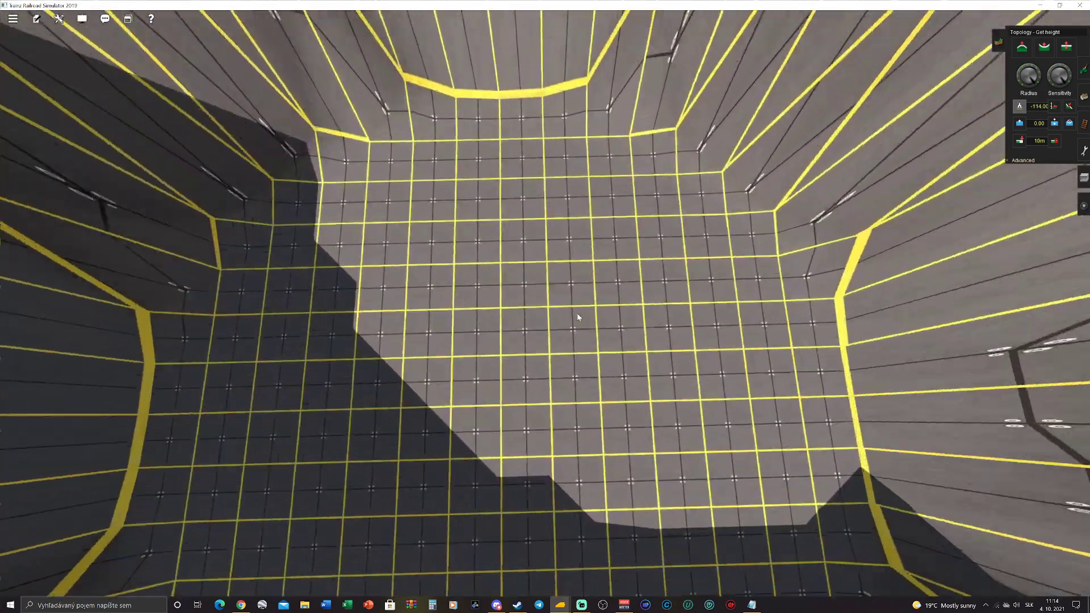
{"action": "scroll", "coordinate": [577, 317], "scroll_direction": "up", "scroll_amount": 3}
{"action": "right_click_drag", "start_coordinate": [624, 283], "coordinate": [514, 262]}
{"action": "left_click", "coordinate": [499, 290]}
{"action": "left_click", "coordinate": [514, 263]}
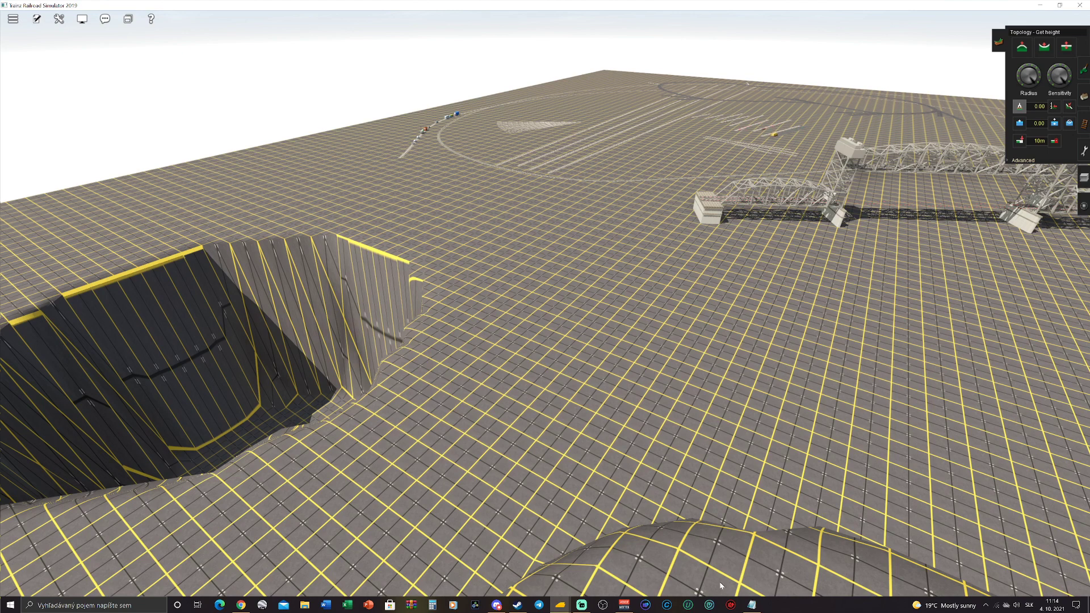
Switch to Chrome and search the web for "average height of france" in a new tab
{"action": "left_click", "coordinate": [751, 605]}
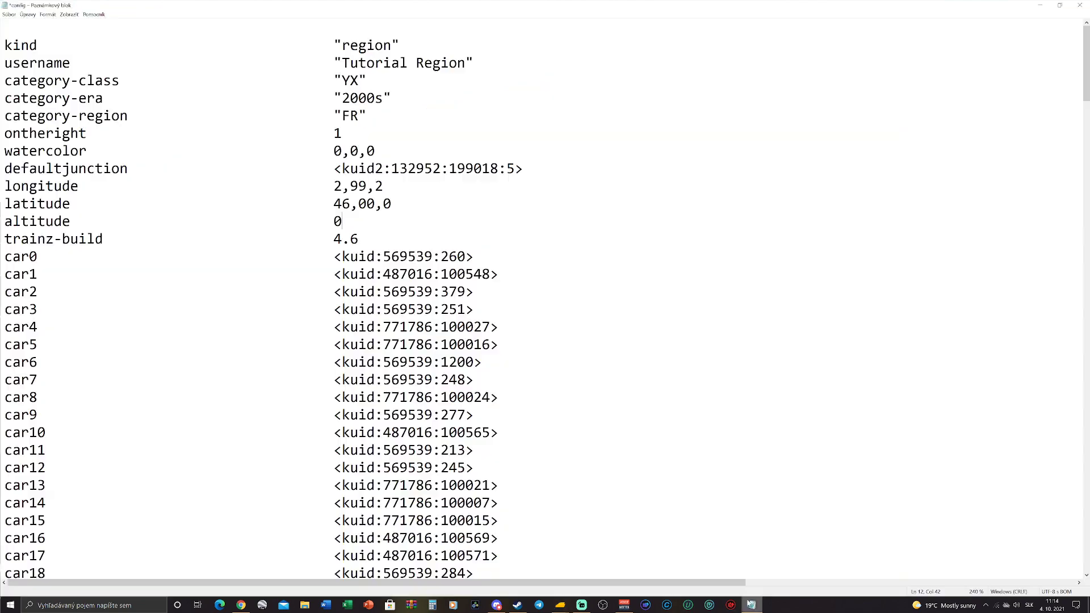
{"action": "left_click", "coordinate": [241, 605]}
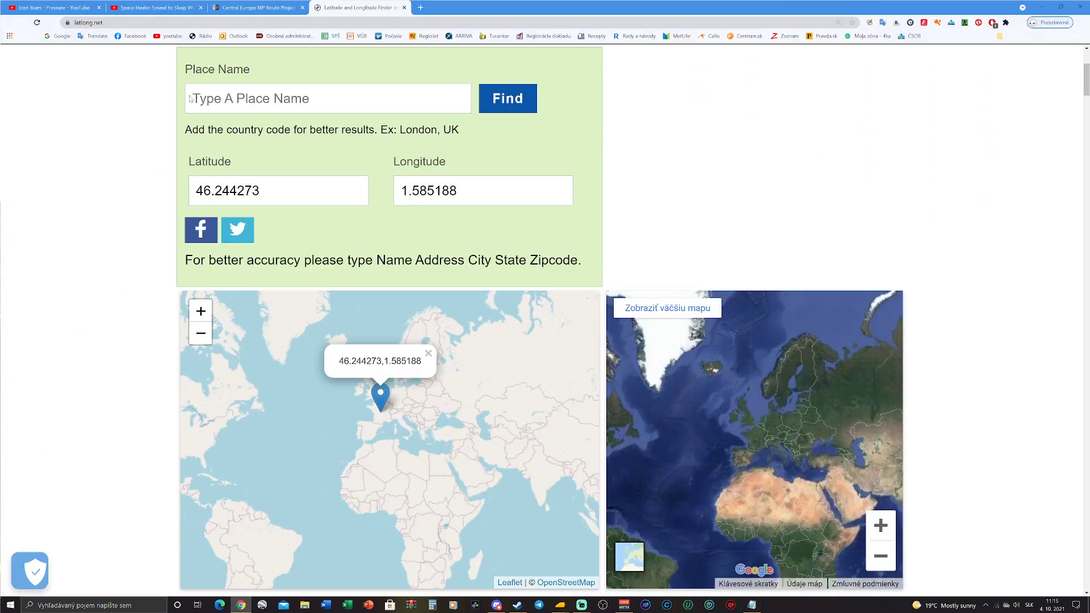
{"action": "left_click", "coordinate": [420, 7]}
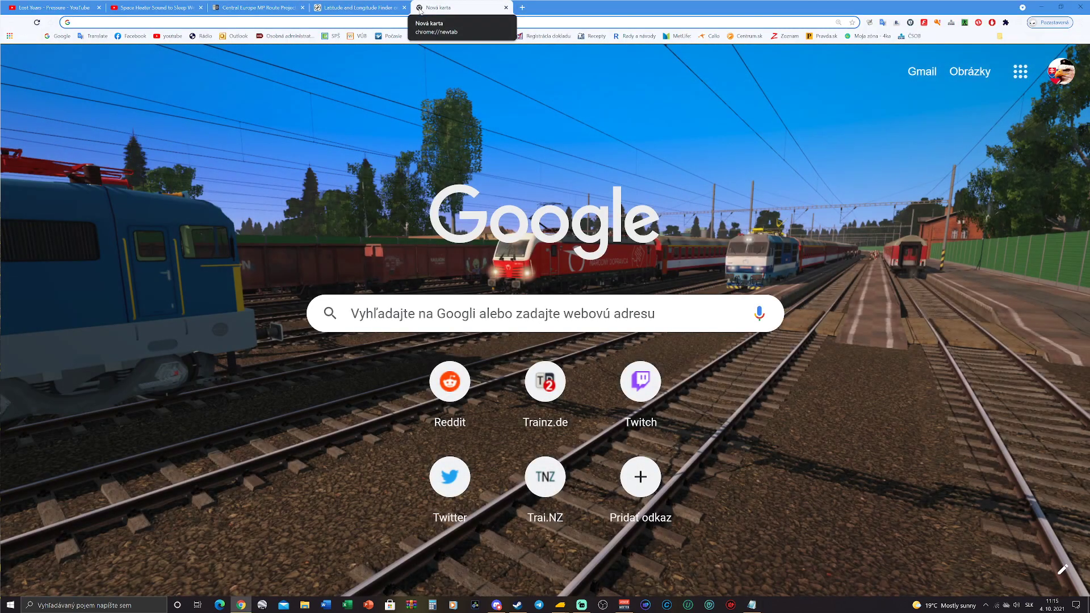
{"action": "type", "text": "average height o"}
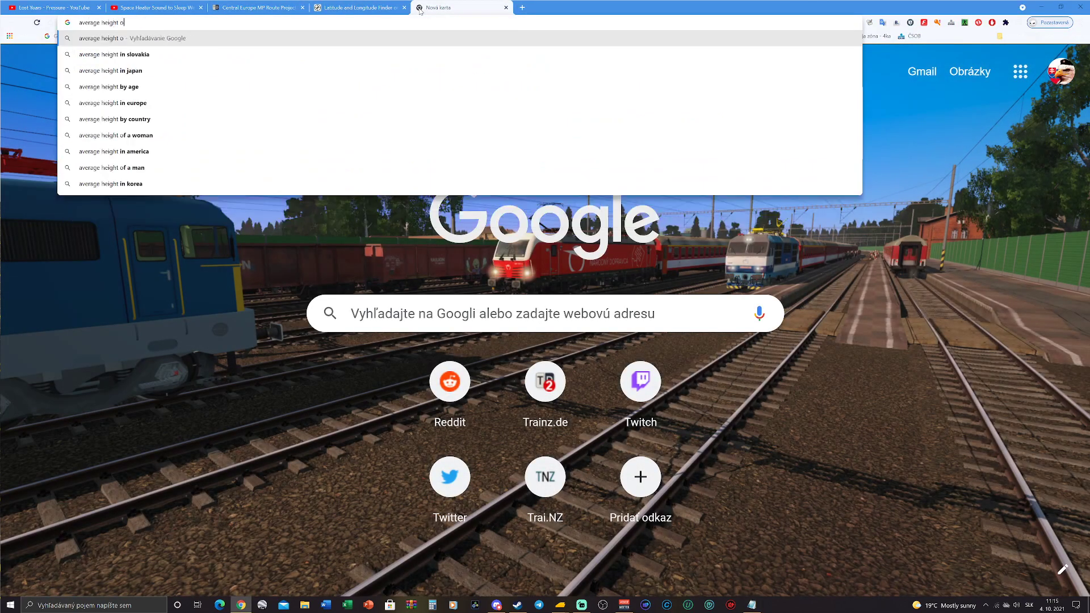
{"action": "type", "text": "f far"}
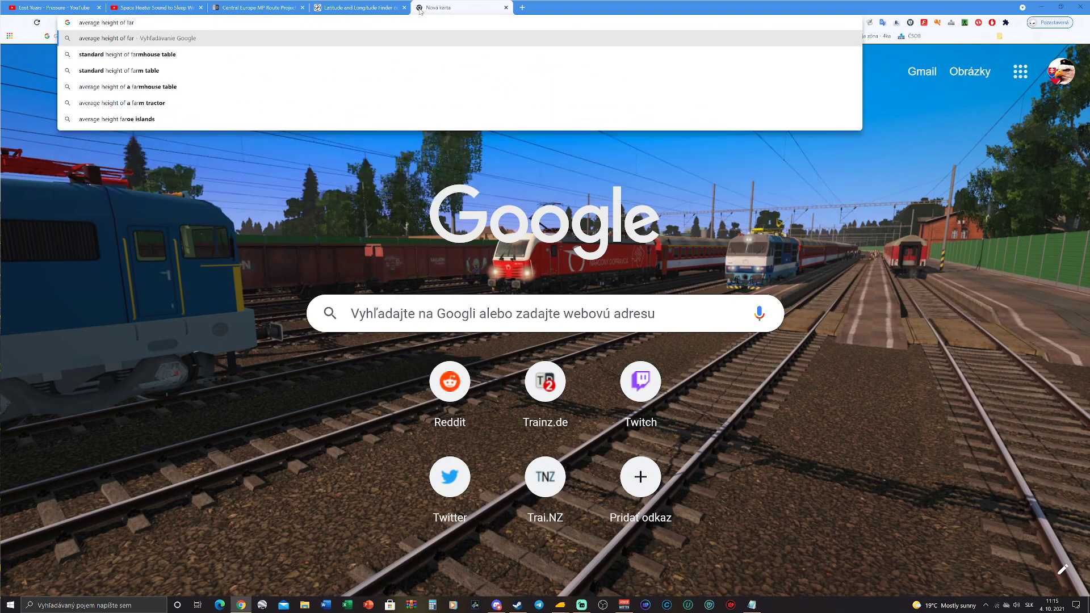
{"action": "type", "text": "ance"}
{"action": "key", "text": "Return"}
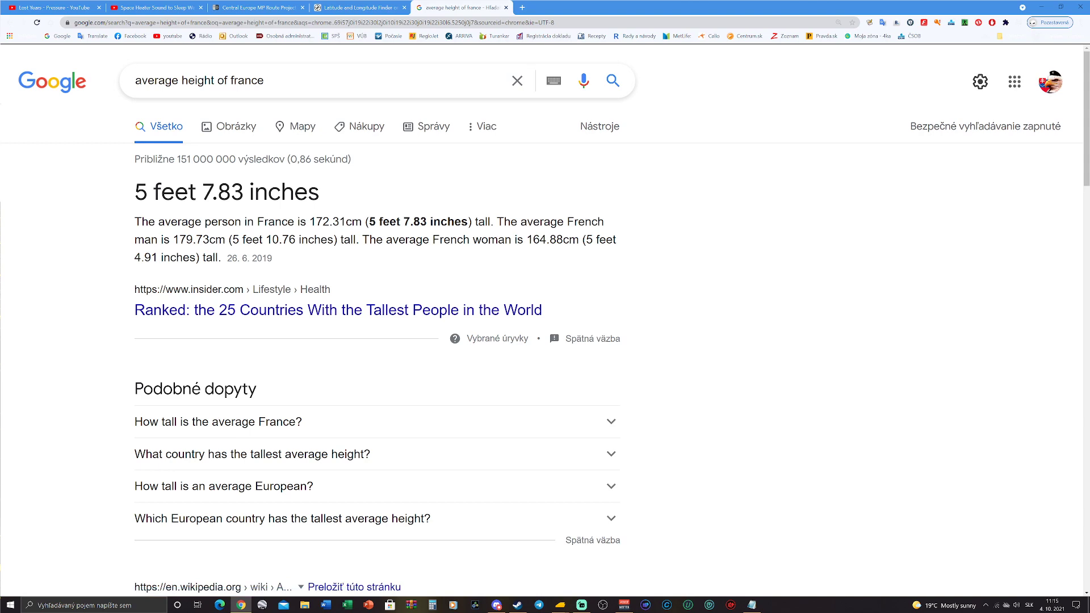
Look through the search results for a terrain altitude of France and close the search tab
{"action": "scroll", "coordinate": [135, 206], "scroll_direction": "down", "scroll_amount": 3}
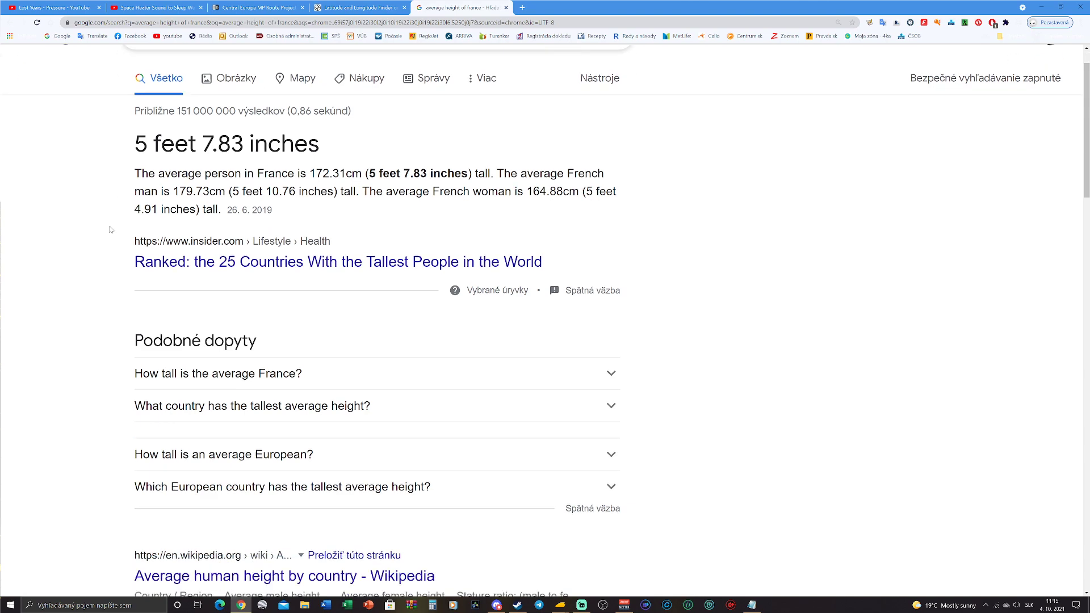
{"action": "scroll", "coordinate": [135, 205], "scroll_direction": "up", "scroll_amount": 3}
{"action": "scroll", "coordinate": [131, 244], "scroll_direction": "down", "scroll_amount": 1}
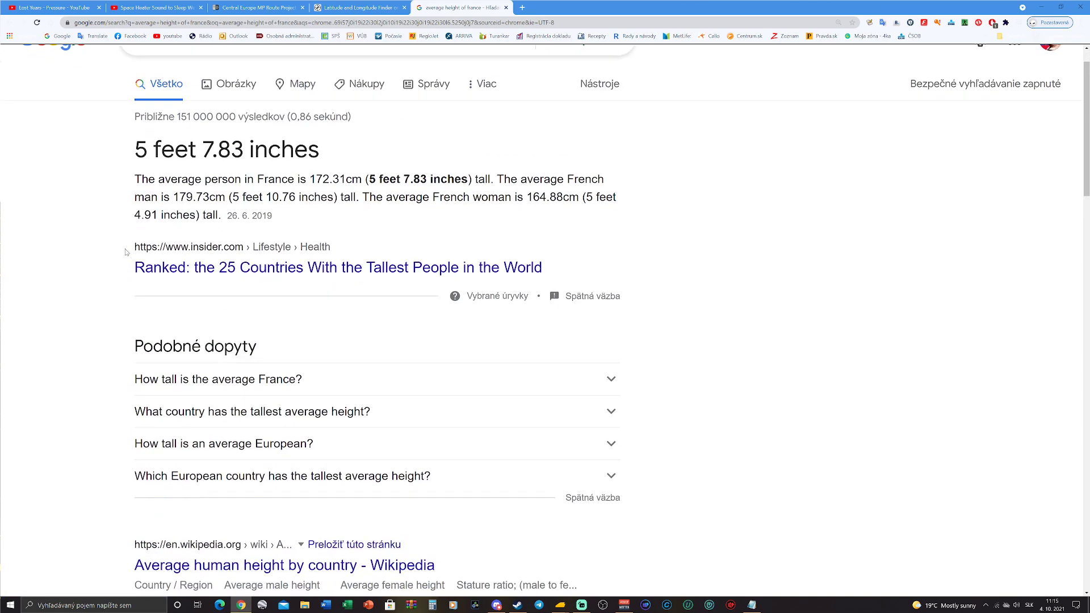
{"action": "scroll", "coordinate": [297, 91], "scroll_direction": "up", "scroll_amount": 1}
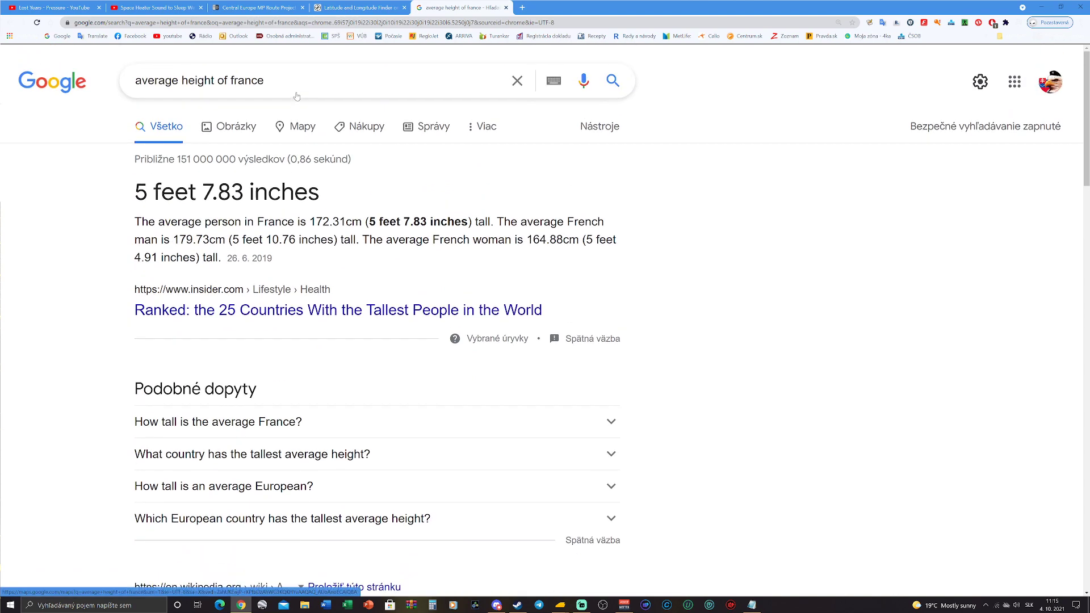
{"action": "left_click_drag", "start_coordinate": [294, 85], "coordinate": [92, 85]}
{"action": "left_click", "coordinate": [506, 7]}
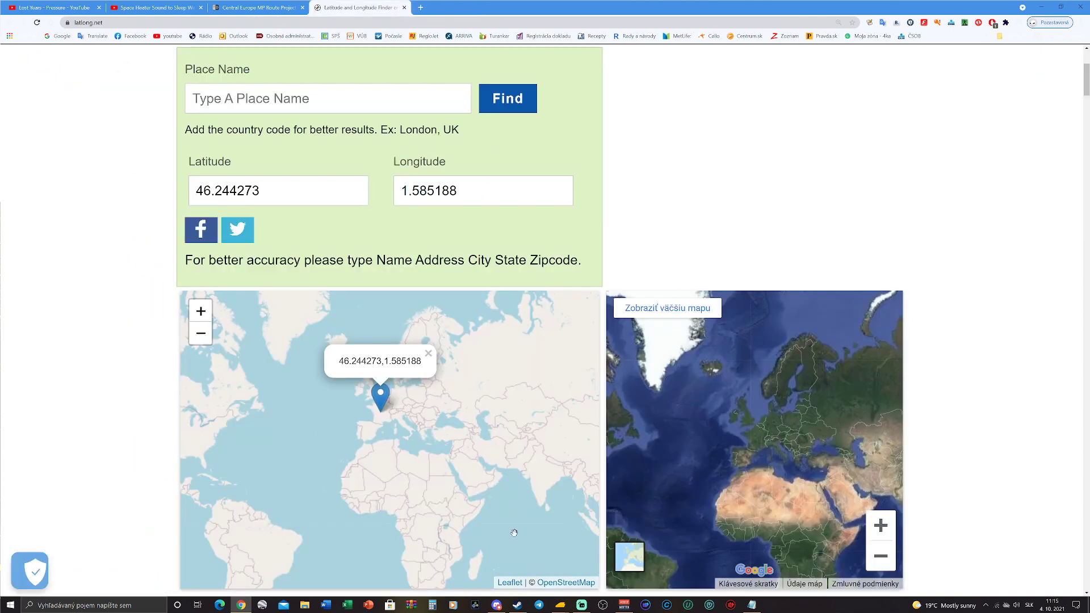
Switch back to the config file in Notepad and set the region's altitude to 50
{"action": "mouse_move", "coordinate": [565, 607]}
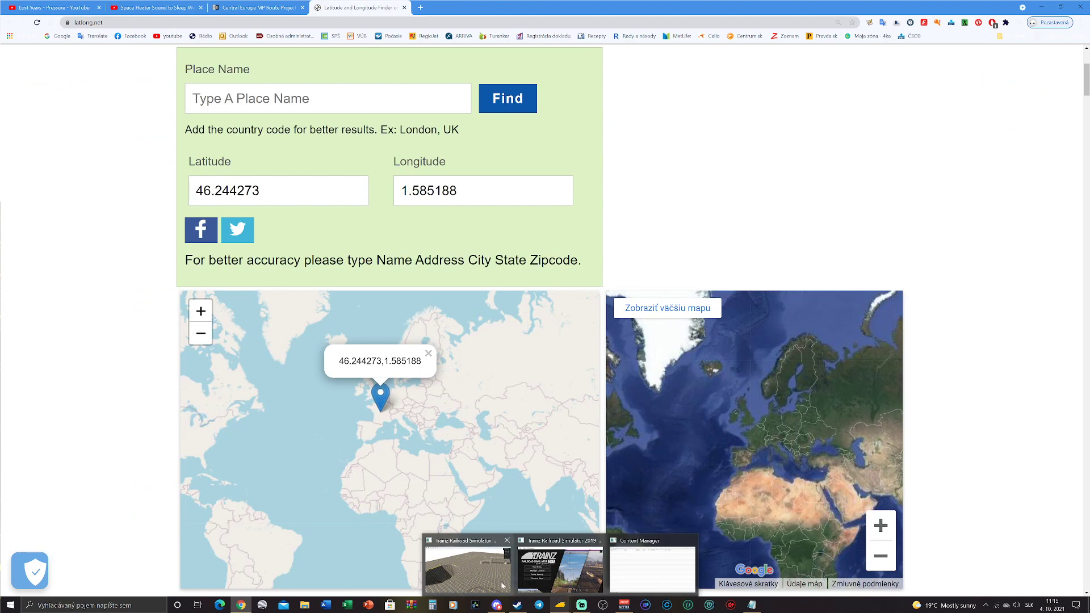
{"action": "left_click", "coordinate": [468, 568]}
{"action": "mouse_move", "coordinate": [563, 607]}
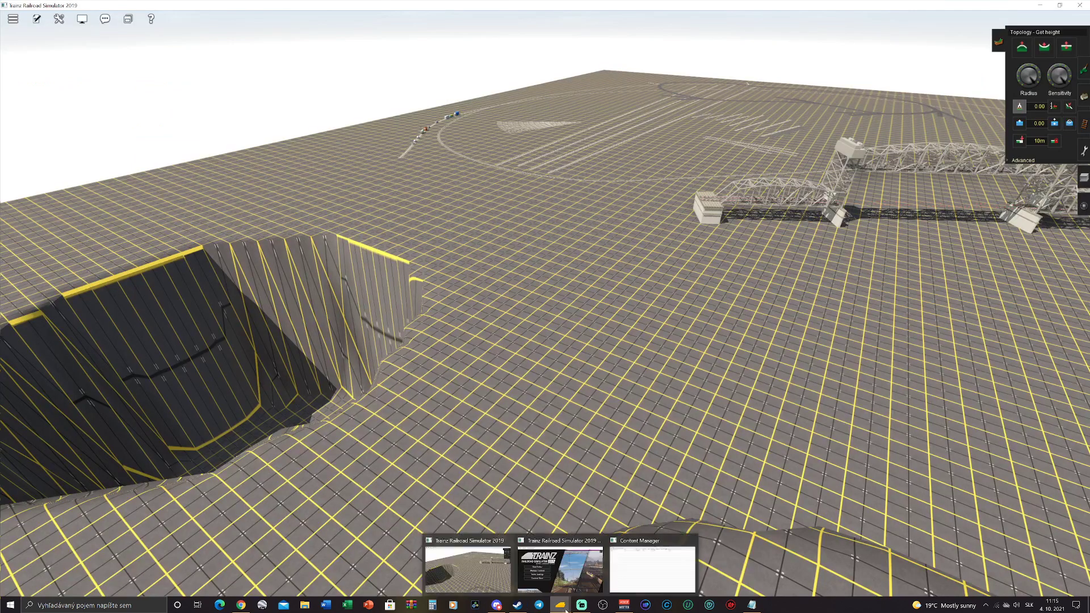
{"action": "left_click", "coordinate": [752, 606]}
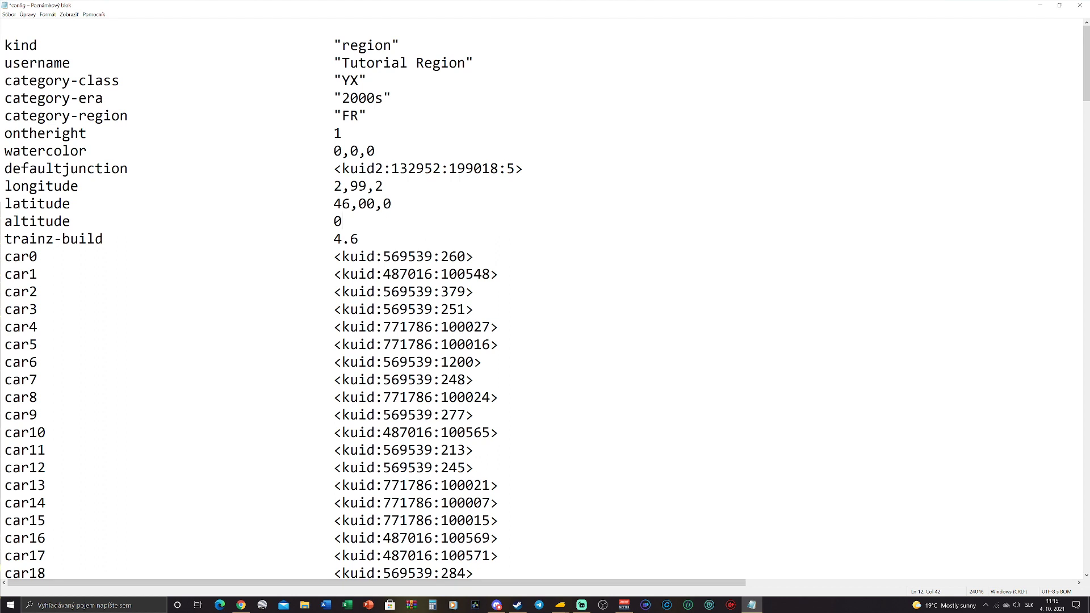
{"action": "key", "text": "BackSpace"}
{"action": "type", "text": "560"}
{"action": "key", "text": "BackSpace"}
{"action": "key", "text": "BackSpace"}
{"action": "type", "text": "0"}
{"action": "left_click", "coordinate": [582, 606]}
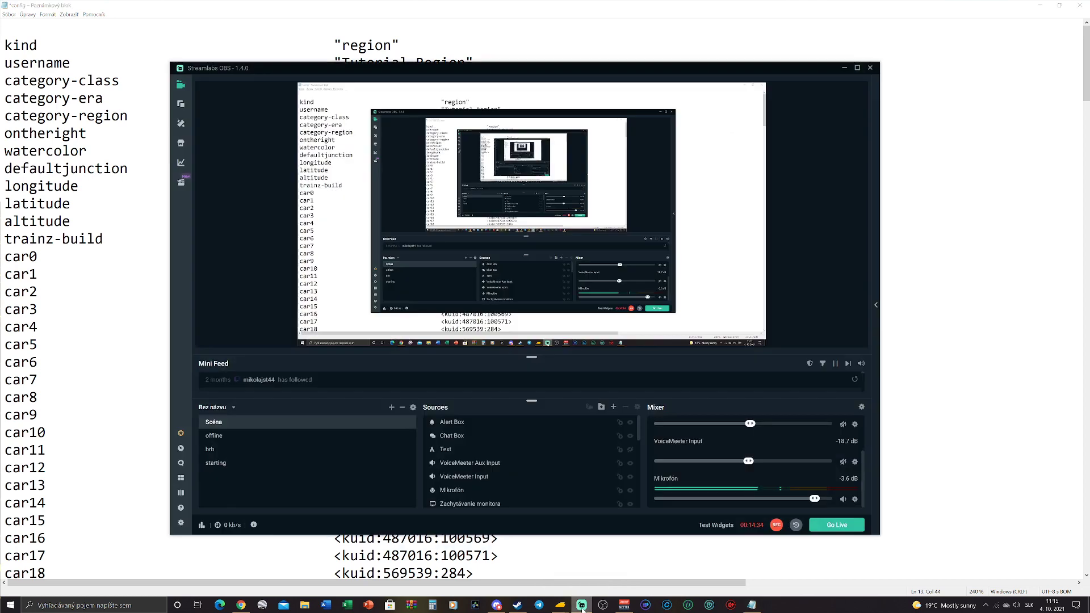
{"action": "left_click", "coordinate": [581, 606]}
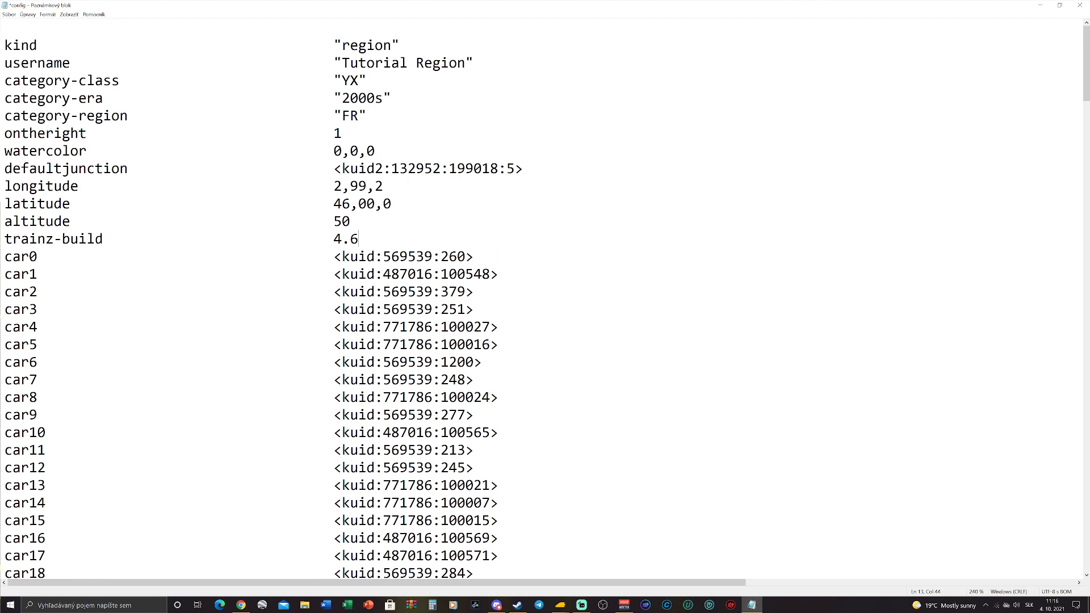
Try 3.7 as the trainz-build value and set it back to 4.6
{"action": "key", "text": "BackSpace"}
{"action": "key", "text": "BackSpace"}
{"action": "key", "text": "BackSpace"}
{"action": "type", "text": "3.7"}
{"action": "key", "text": "BackSpace"}
{"action": "key", "text": "BackSpace"}
{"action": "key", "text": "BackSpace"}
{"action": "type", "text": "4.6"}
Review the car entries with their kuid values, from car0 down to the end of the car list
{"action": "scroll", "coordinate": [539, 300], "scroll_direction": "down", "scroll_amount": 1}
{"action": "left_click_drag", "start_coordinate": [5, 204], "coordinate": [391, 309]}
{"action": "scroll", "coordinate": [318, 295], "scroll_direction": "down", "scroll_amount": 16}
{"action": "scroll", "coordinate": [391, 309], "scroll_direction": "down", "scroll_amount": 12}
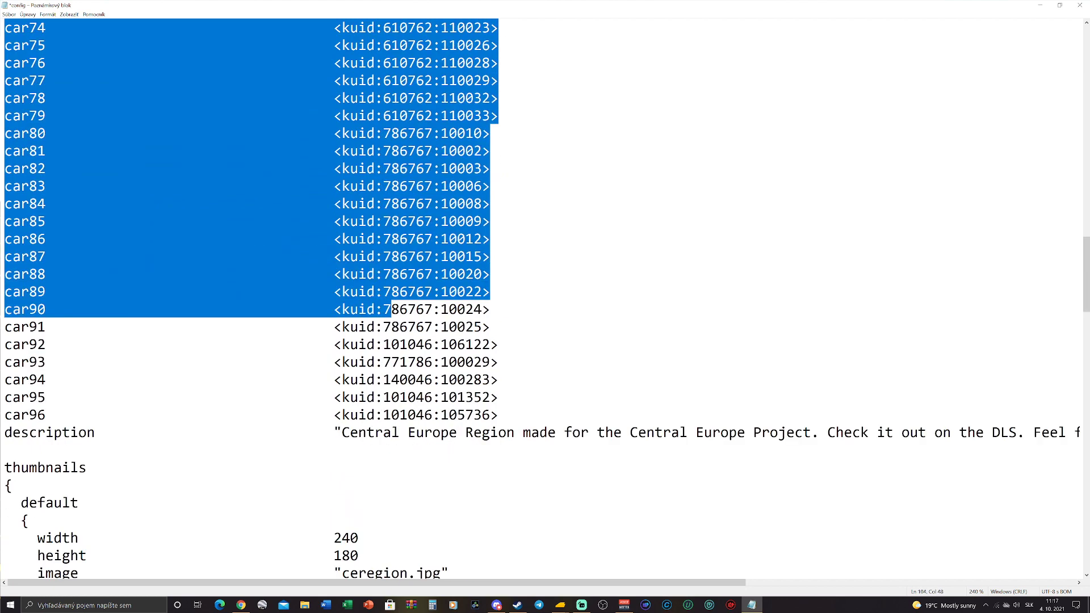
{"action": "scroll", "coordinate": [539, 301], "scroll_direction": "up", "scroll_amount": 20}
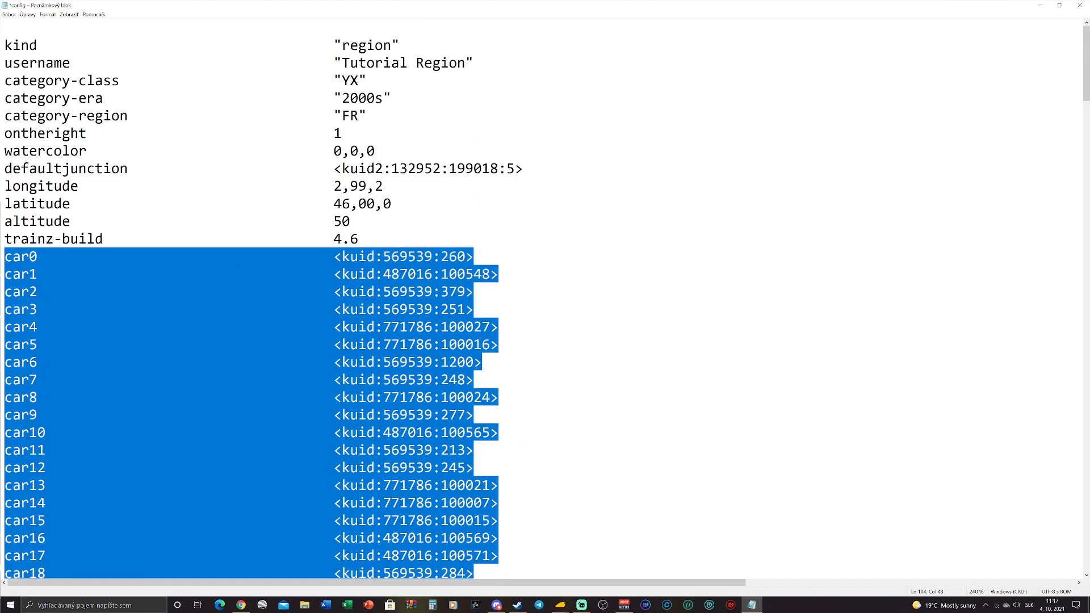
{"action": "left_click", "coordinate": [359, 239]}
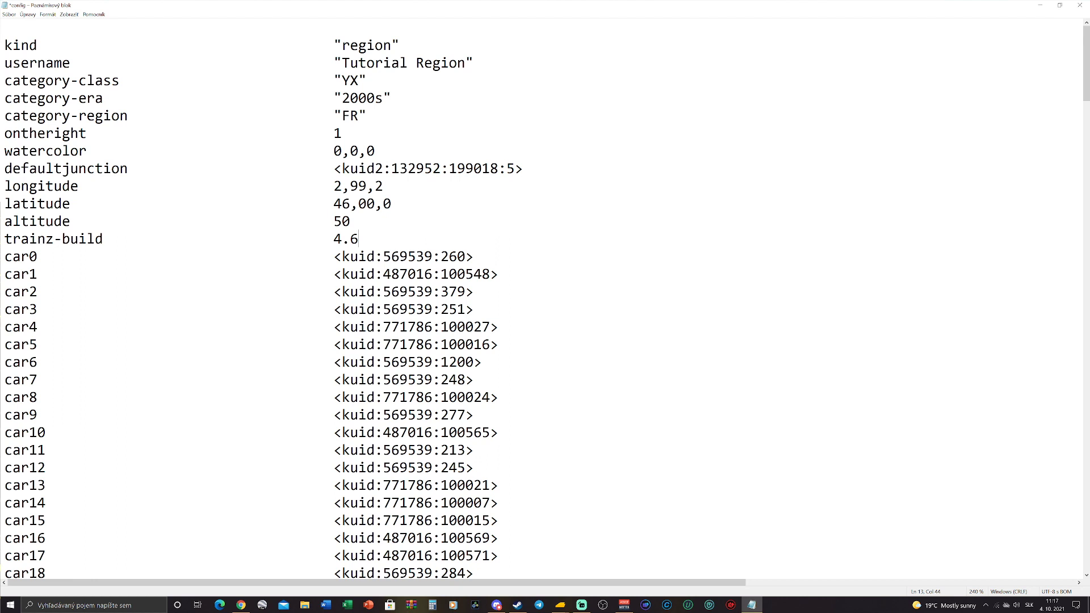
{"action": "key", "text": "shift+Left"}
{"action": "key", "text": "shift+Left"}
{"action": "key", "text": "shift+Left"}
{"action": "key", "text": "shift+Left"}
{"action": "key", "text": "shift+Left"}
{"action": "key", "text": "shift+Left"}
{"action": "key", "text": "shift+Left"}
{"action": "key", "text": "shift+Left"}
{"action": "key", "text": "shift+Left"}
{"action": "key", "text": "shift+Left"}
{"action": "key", "text": "shift+Left"}
{"action": "key", "text": "shift+Left"}
{"action": "key", "text": "shift+Left"}
{"action": "key", "text": "shift+Left"}
{"action": "key", "text": "shift+Left"}
{"action": "key", "text": "shift+Left"}
{"action": "key", "text": "shift+Left"}
{"action": "key", "text": "shift+Left"}
{"action": "key", "text": "shift+Left"}
{"action": "key", "text": "shift+Left"}
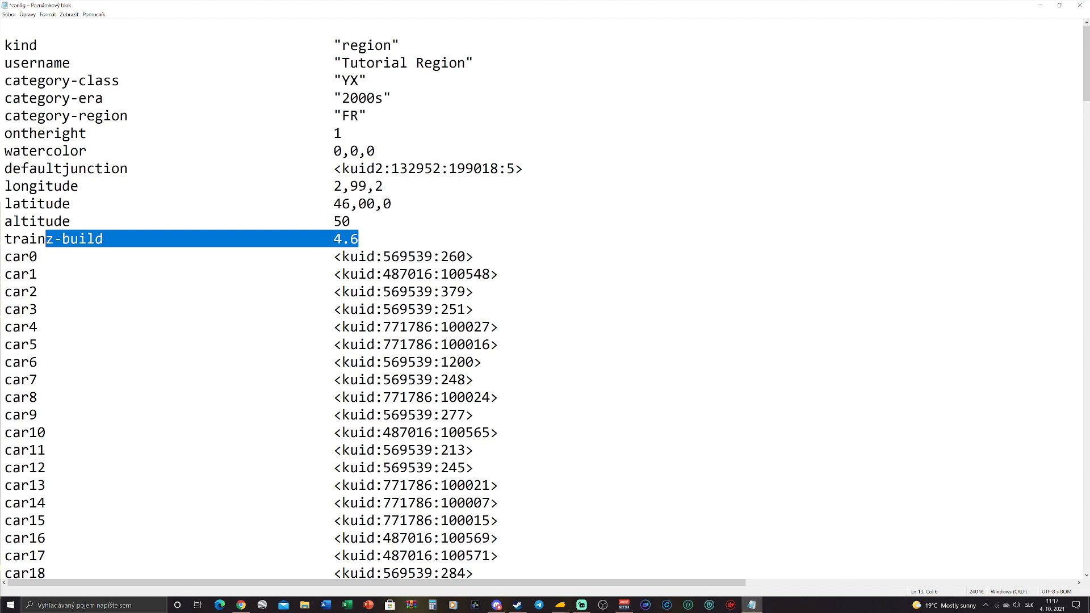
Select the car entries in the config file from car0 through car79
{"action": "left_click", "coordinate": [70, 274]}
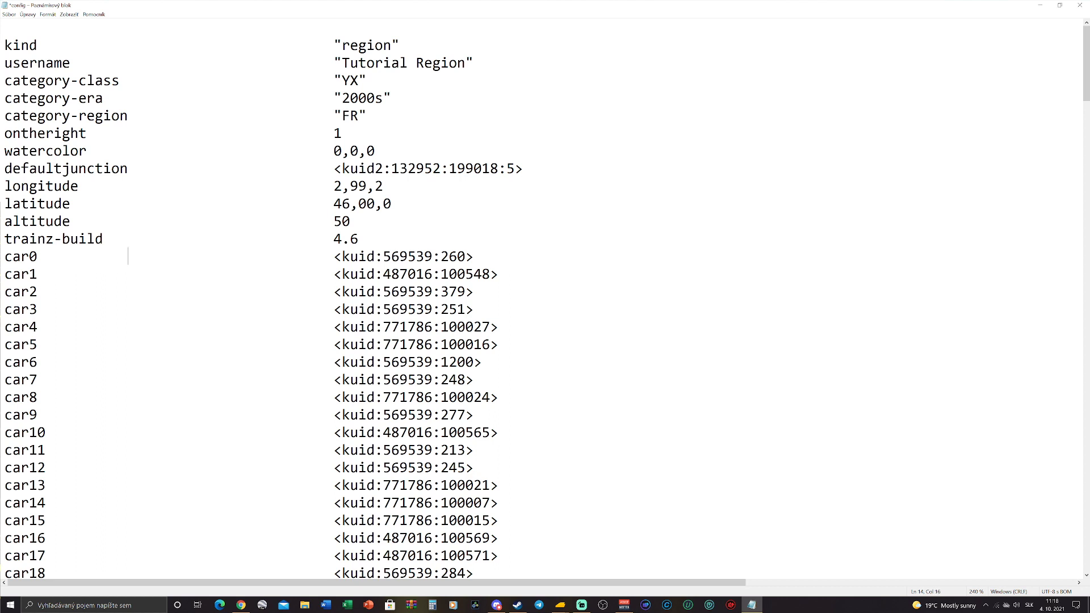
{"action": "scroll", "coordinate": [545, 301], "scroll_direction": "down", "scroll_amount": 1}
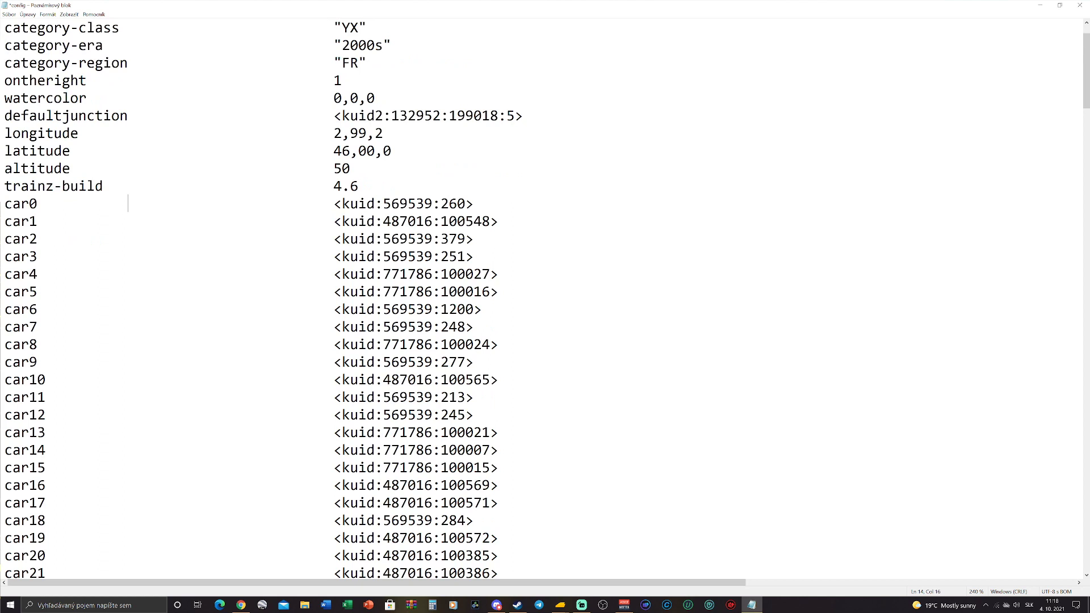
{"action": "key", "text": "shift+Right"}
{"action": "key", "text": "shift+Right"}
{"action": "key", "text": "shift+Right"}
{"action": "key", "text": "shift+Right"}
{"action": "key", "text": "shift+Right"}
{"action": "key", "text": "shift+Right"}
{"action": "key", "text": "shift+Right"}
{"action": "key", "text": "shift+Right"}
{"action": "key", "text": "shift+Right"}
{"action": "key", "text": "shift+Right"}
{"action": "key", "text": "shift+Right"}
{"action": "key", "text": "shift+Right"}
{"action": "key", "text": "shift+Right"}
{"action": "key", "text": "shift+Right"}
{"action": "key", "text": "shift+Right"}
{"action": "key", "text": "shift+Right"}
{"action": "key", "text": "shift+Right"}
{"action": "key", "text": "shift+Right"}
{"action": "key", "text": "shift+Right"}
{"action": "key", "text": "shift+Right"}
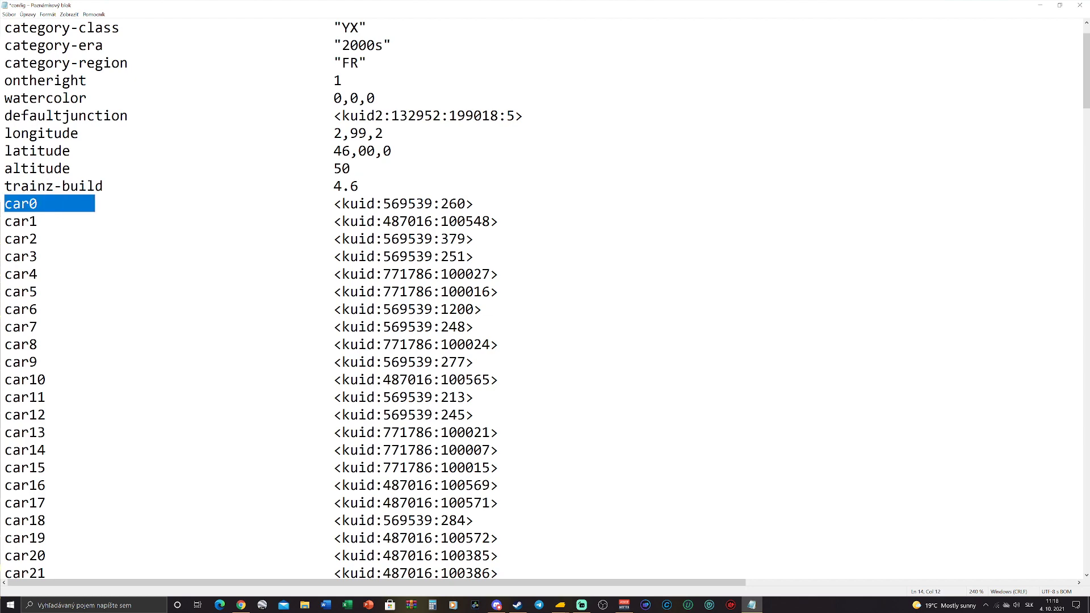
{"action": "key", "text": "shift+Down"}
{"action": "key", "text": "shift+Down"}
{"action": "key", "text": "shift+Down"}
{"action": "key", "text": "shift+Down"}
{"action": "key", "text": "shift+Down"}
{"action": "key", "text": "shift+Down"}
{"action": "key", "text": "shift+Down"}
{"action": "key", "text": "shift+Down"}
{"action": "key", "text": "shift+Down"}
{"action": "key", "text": "shift+Down"}
{"action": "key", "text": "shift+Down"}
{"action": "key", "text": "shift+Down"}
{"action": "key", "text": "shift+Down"}
{"action": "key", "text": "shift+Down"}
{"action": "key", "text": "shift+Down"}
{"action": "key", "text": "shift+Down"}
{"action": "key", "text": "shift+Down"}
{"action": "key", "text": "shift+Down"}
{"action": "key", "text": "shift+Down"}
{"action": "key", "text": "shift+Down"}
{"action": "key", "text": "shift+Down"}
{"action": "key", "text": "shift+Down"}
{"action": "key", "text": "shift+Down"}
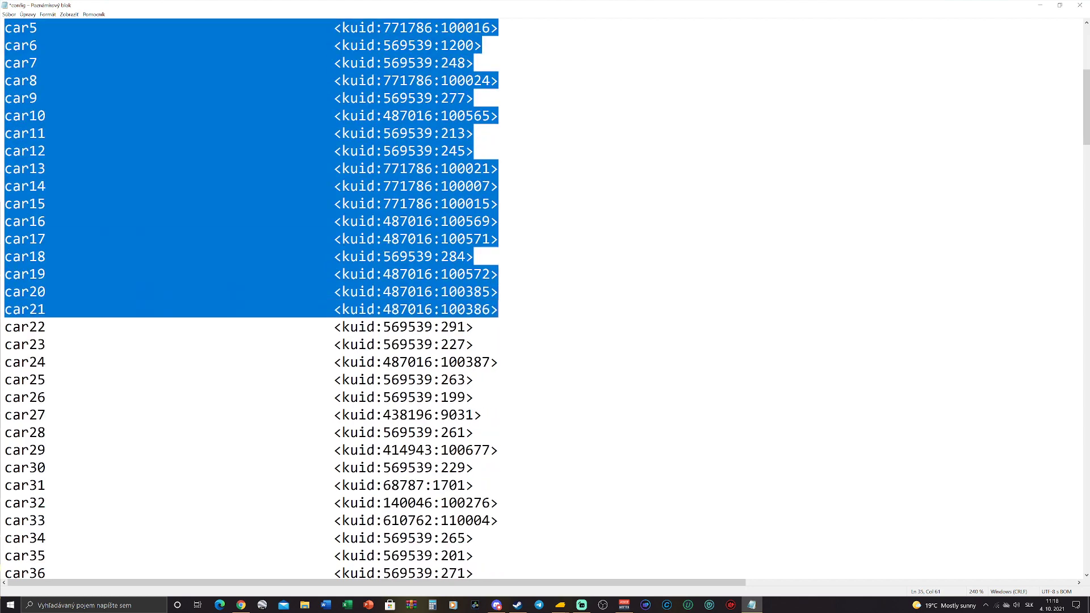
{"action": "key", "text": "shift+Up"}
{"action": "key", "text": "shift+Up"}
{"action": "key", "text": "shift+Up"}
{"action": "key", "text": "shift+Up"}
{"action": "key", "text": "shift+Up"}
{"action": "key", "text": "shift+Up"}
{"action": "key", "text": "shift+Up"}
{"action": "key", "text": "shift+Up"}
{"action": "key", "text": "shift+Up"}
{"action": "key", "text": "shift+Up"}
{"action": "key", "text": "shift+Up"}
{"action": "key", "text": "shift+Up"}
{"action": "key", "text": "shift+Up"}
{"action": "key", "text": "shift+Up"}
{"action": "key", "text": "shift+Up"}
{"action": "scroll", "coordinate": [545, 284], "scroll_direction": "up", "scroll_amount": 4}
{"action": "key", "text": "shift+Down"}
{"action": "key", "text": "shift+Down"}
{"action": "key", "text": "shift+Down"}
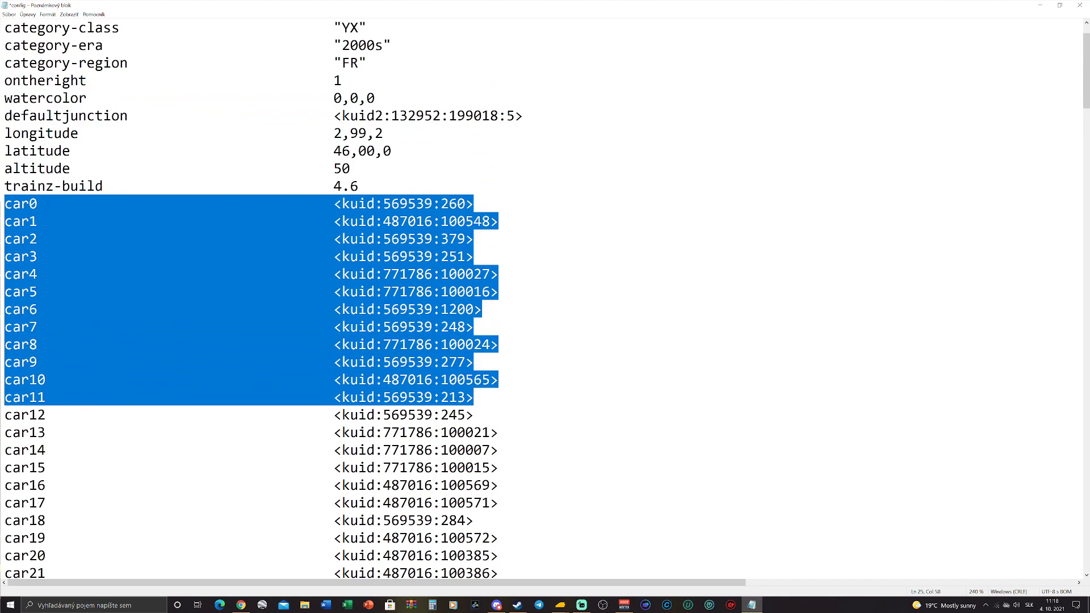
{"action": "key", "text": "shift+Down"}
{"action": "key", "text": "shift+Down"}
{"action": "key", "text": "shift+Down"}
{"action": "key", "text": "shift+Down"}
{"action": "key", "text": "shift+Down"}
{"action": "key", "text": "shift+Down"}
{"action": "key", "text": "shift+Down"}
{"action": "key", "text": "shift+Down"}
{"action": "key", "text": "shift+Down"}
{"action": "key", "text": "shift+Down"}
{"action": "key", "text": "shift+Down"}
{"action": "key", "text": "shift+Down"}
{"action": "key", "text": "shift+Down"}
{"action": "key", "text": "shift+Down"}
{"action": "key", "text": "shift+Down"}
{"action": "key", "text": "shift+Down"}
{"action": "key", "text": "shift+Down"}
{"action": "key", "text": "shift+Down"}
{"action": "key", "text": "shift+Down"}
{"action": "key", "text": "shift+Down"}
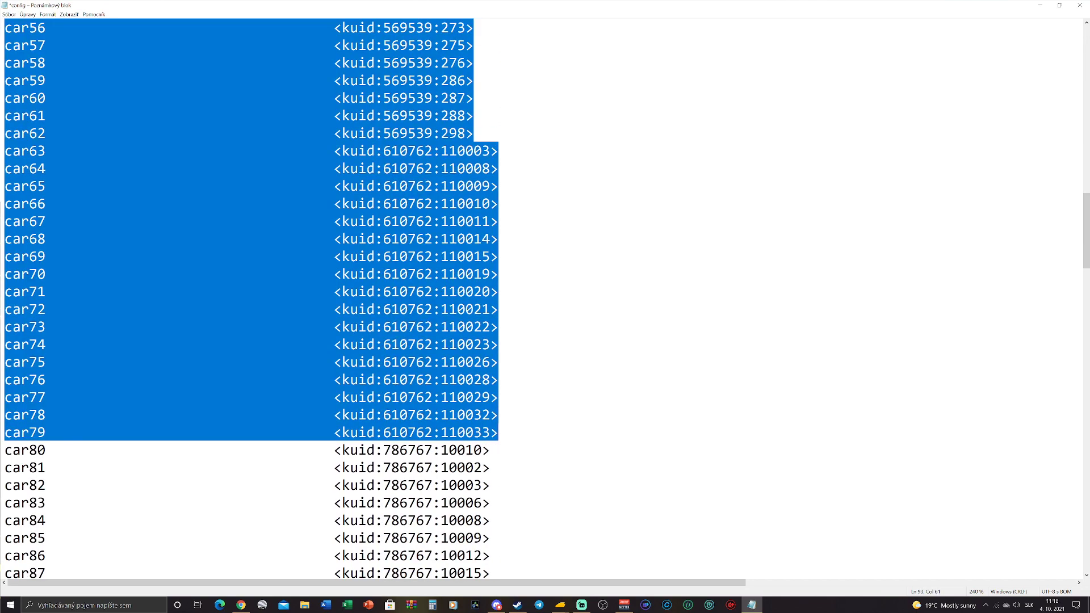
Extend the car entry selection through car81 and reduce it again to car0 through car5
{"action": "scroll", "coordinate": [545, 284], "scroll_direction": "down", "scroll_amount": 8}
{"action": "key", "text": "shift+Down"}
{"action": "key", "text": "shift+Down"}
{"action": "key", "text": "shift+Down"}
{"action": "key", "text": "shift+Down"}
{"action": "key", "text": "shift+Down"}
{"action": "key", "text": "shift+Down"}
{"action": "key", "text": "shift+Down"}
{"action": "key", "text": "shift+Down"}
{"action": "key", "text": "shift+Down"}
{"action": "key", "text": "shift+Down"}
{"action": "key", "text": "shift+Down"}
{"action": "key", "text": "shift+Down"}
{"action": "key", "text": "shift+Down"}
{"action": "key", "text": "shift+Down"}
{"action": "key", "text": "shift+Down"}
{"action": "key", "text": "shift+Down"}
{"action": "key", "text": "shift+Down"}
{"action": "key", "text": "shift+Down"}
{"action": "key", "text": "shift+Down"}
{"action": "key", "text": "shift+Down"}
{"action": "key", "text": "shift+Up"}
{"action": "key", "text": "shift+Up"}
{"action": "key", "text": "shift+Up"}
{"action": "key", "text": "shift+Up"}
{"action": "key", "text": "shift+Up"}
{"action": "key", "text": "shift+Up"}
{"action": "key", "text": "shift+Up"}
{"action": "key", "text": "shift+Up"}
{"action": "key", "text": "shift+Up"}
{"action": "key", "text": "shift+Up"}
{"action": "key", "text": "shift+Up"}
{"action": "key", "text": "shift+Up"}
{"action": "key", "text": "shift+Up"}
{"action": "key", "text": "shift+Up"}
{"action": "key", "text": "shift+Up"}
{"action": "key", "text": "shift+Up"}
{"action": "key", "text": "shift+Up"}
{"action": "key", "text": "shift+Up"}
{"action": "key", "text": "shift+Up"}
{"action": "key", "text": "shift+Up"}
{"action": "key", "text": "shift+Up"}
{"action": "key", "text": "shift+Up"}
{"action": "key", "text": "shift+Up"}
{"action": "key", "text": "shift+Up"}
{"action": "key", "text": "shift+Up"}
{"action": "key", "text": "shift+Up"}
{"action": "key", "text": "shift+Up"}
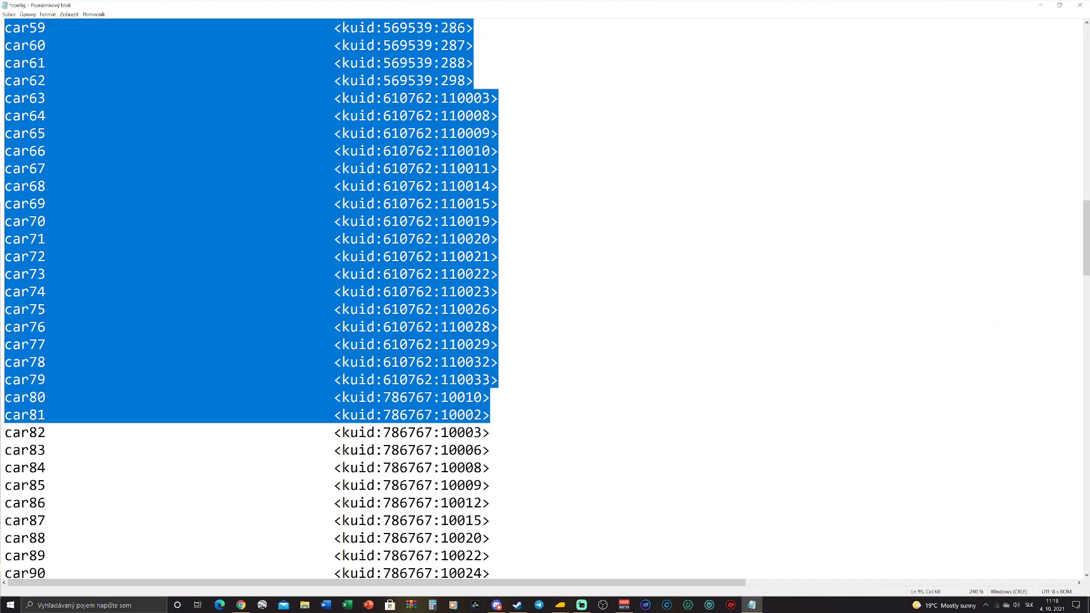
{"action": "key", "text": "shift+Up"}
{"action": "key", "text": "shift+Up"}
{"action": "key", "text": "shift+Up"}
{"action": "key", "text": "shift+Up"}
{"action": "key", "text": "shift+Up"}
{"action": "key", "text": "shift+Up"}
{"action": "scroll", "coordinate": [545, 284], "scroll_direction": "up", "scroll_amount": 1}
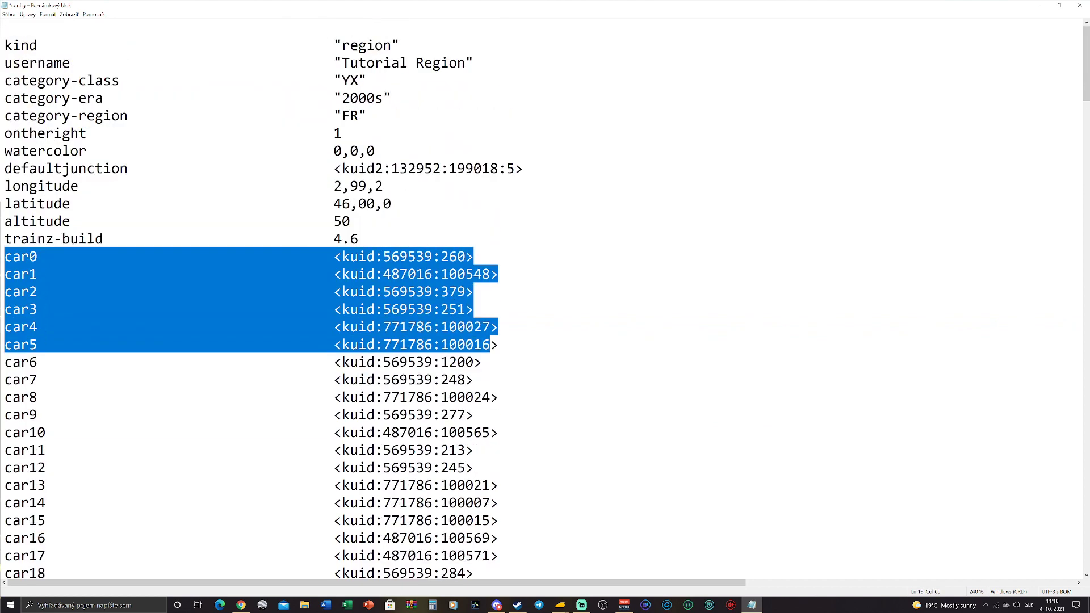
Clear the selection at the car0 entry and look through the car list, returning to the start of the config file
{"action": "left_click", "coordinate": [6, 256]}
{"action": "left_click_drag", "start_coordinate": [5, 256], "coordinate": [30, 256]}
{"action": "left_click", "coordinate": [37, 256]}
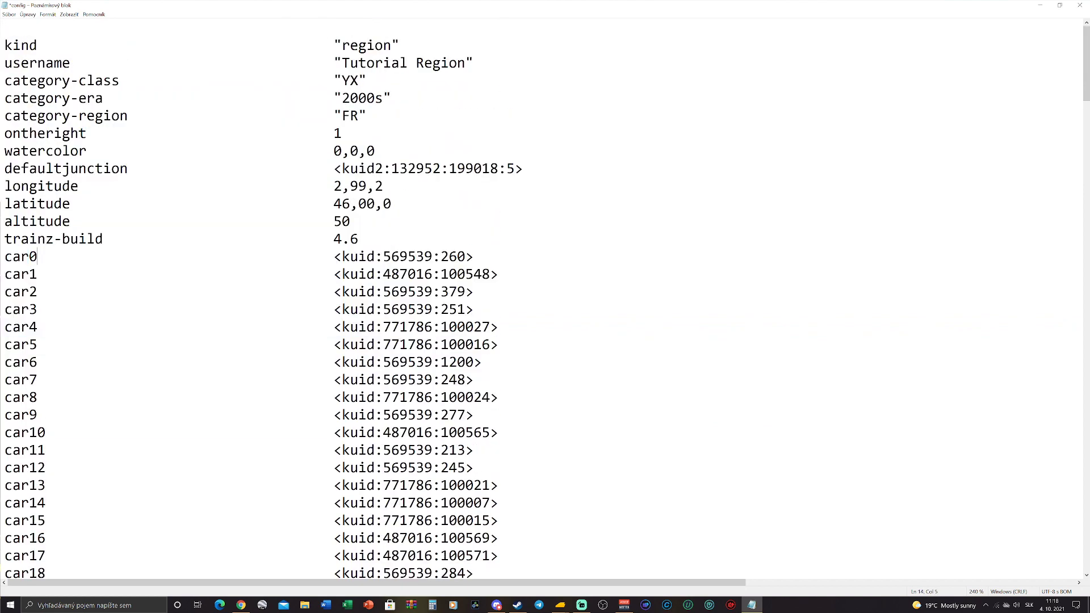
{"action": "scroll", "coordinate": [545, 298], "scroll_direction": "down", "scroll_amount": 15}
{"action": "scroll", "coordinate": [545, 298], "scroll_direction": "down", "scroll_amount": 16}
{"action": "scroll", "coordinate": [545, 298], "scroll_direction": "up", "scroll_amount": 20}
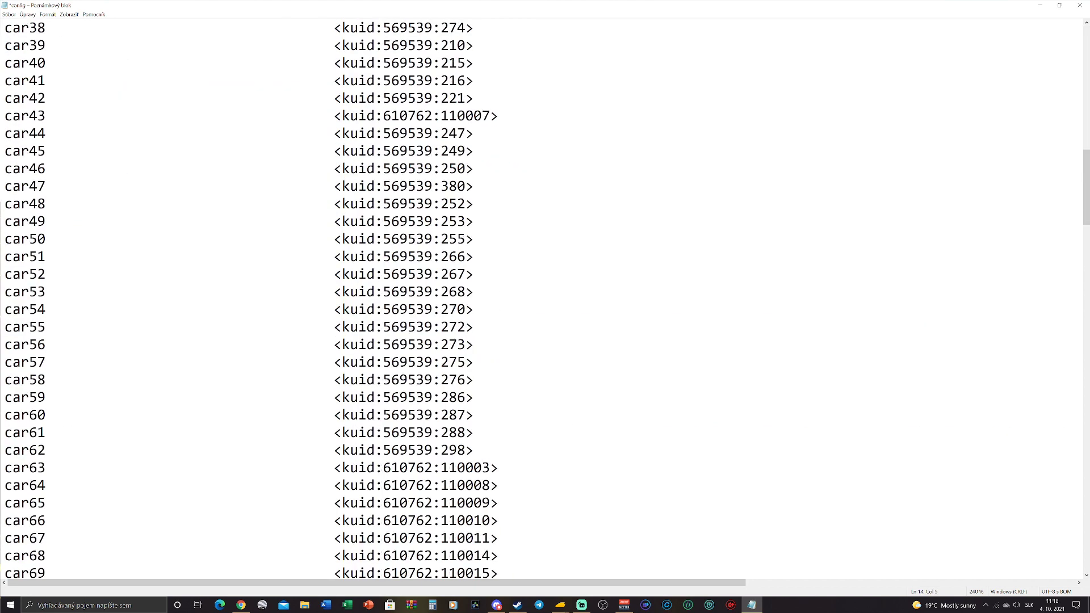
{"action": "scroll", "coordinate": [545, 298], "scroll_direction": "up", "scroll_amount": 5}
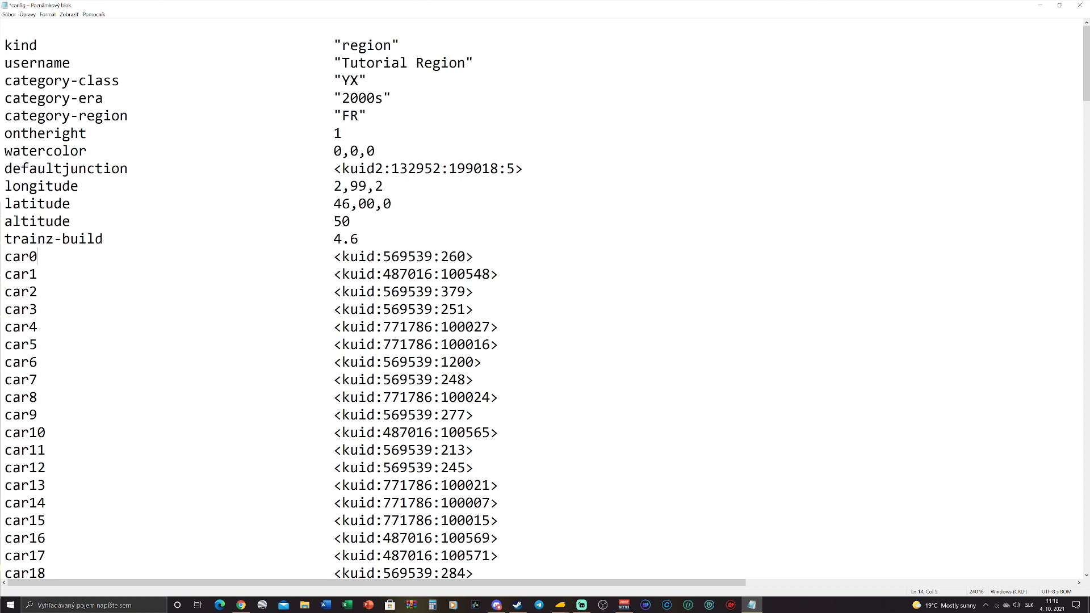
Highlight the defaultjunction entry and its kuid, and compare it with the car4 kuid value in the car list
{"action": "left_click_drag", "start_coordinate": [4, 168], "coordinate": [128, 169]}
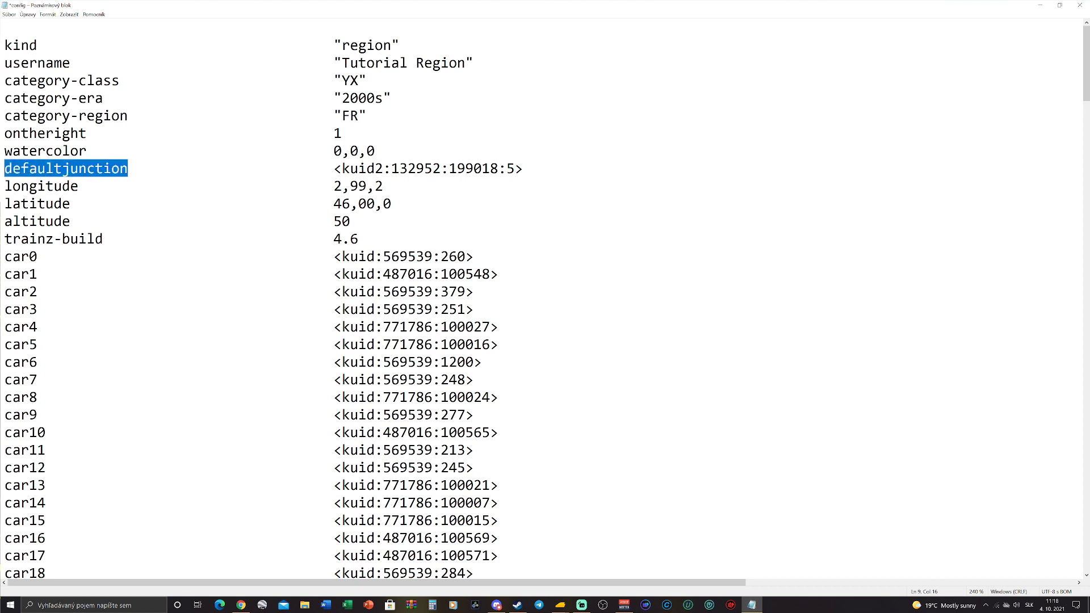
{"action": "left_click_drag", "start_coordinate": [333, 169], "coordinate": [523, 169]}
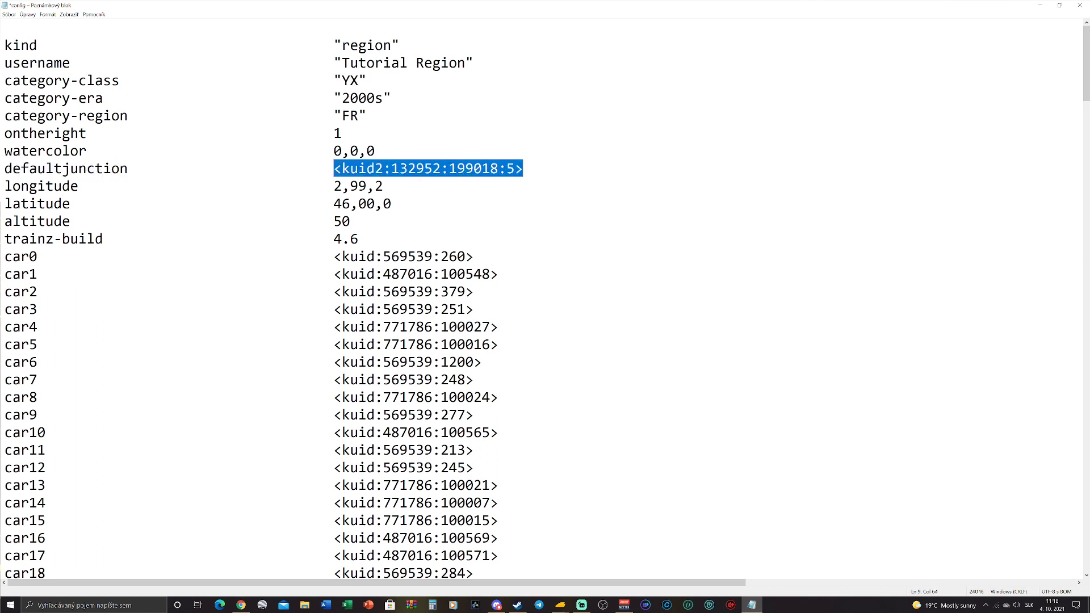
{"action": "left_click_drag", "start_coordinate": [473, 257], "coordinate": [334, 327]}
{"action": "left_click", "coordinate": [334, 274]}
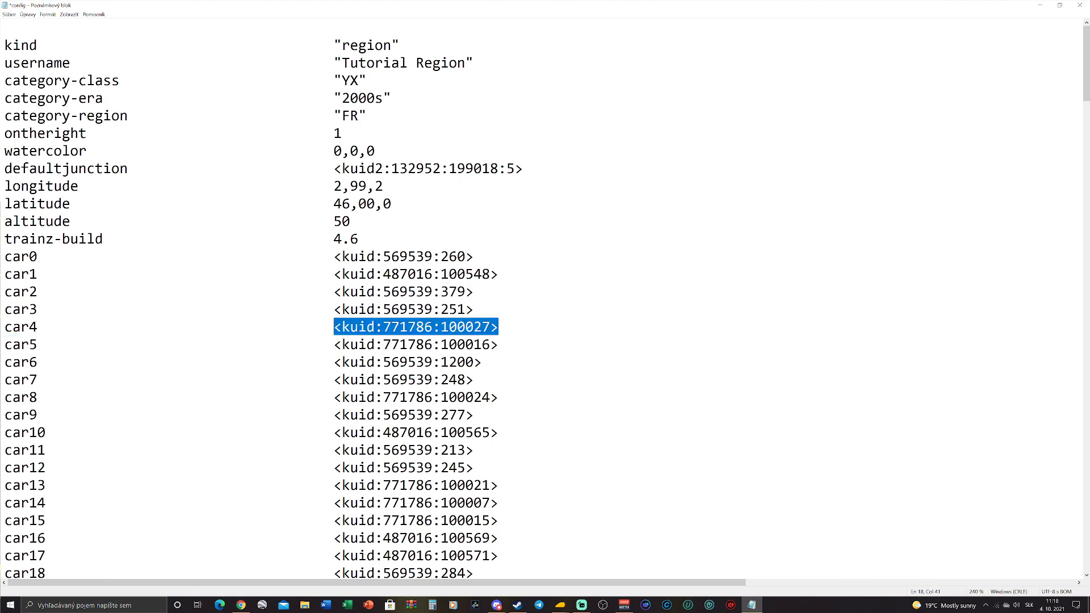
{"action": "left_click", "coordinate": [390, 379]}
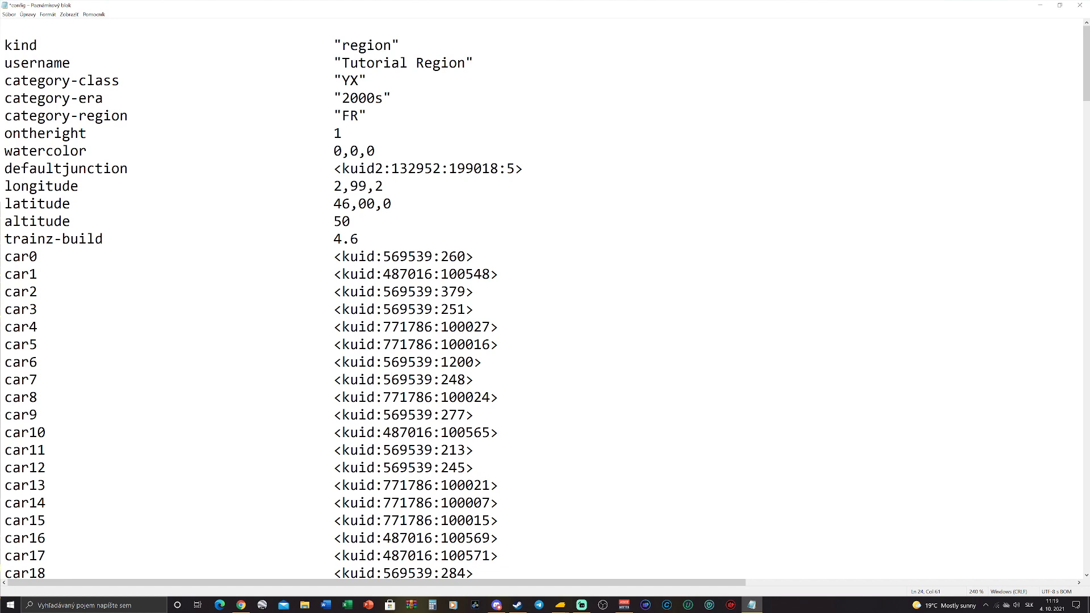
Switch to the Trainz route in Surveyor and examine the cars and trucks placed along the carriageway tracks
{"action": "mouse_move", "coordinate": [560, 605]}
{"action": "left_click", "coordinate": [492, 536]}
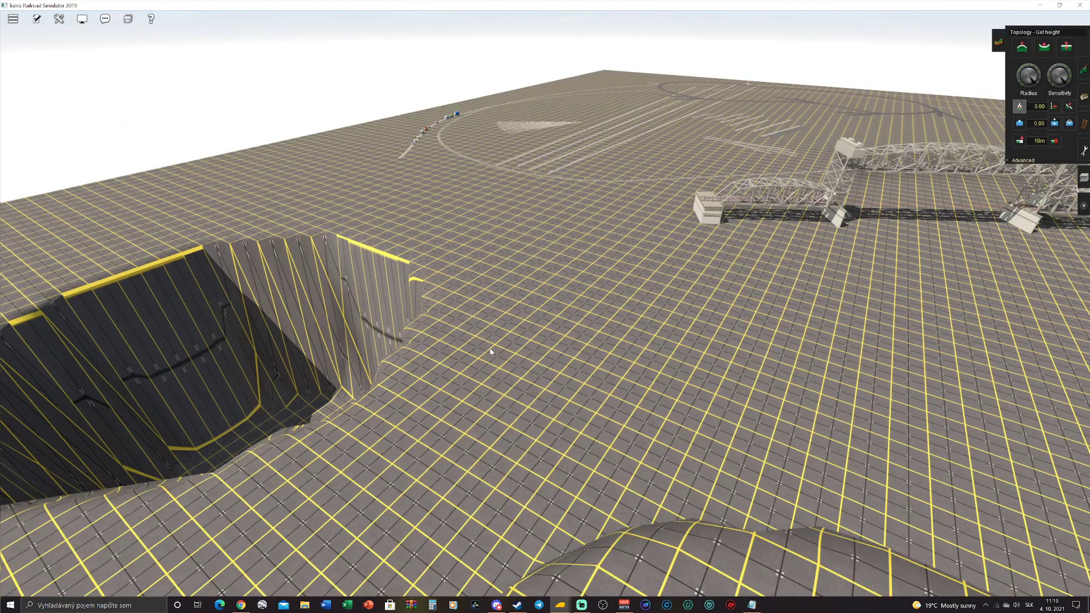
{"action": "right_click", "coordinate": [422, 136]}
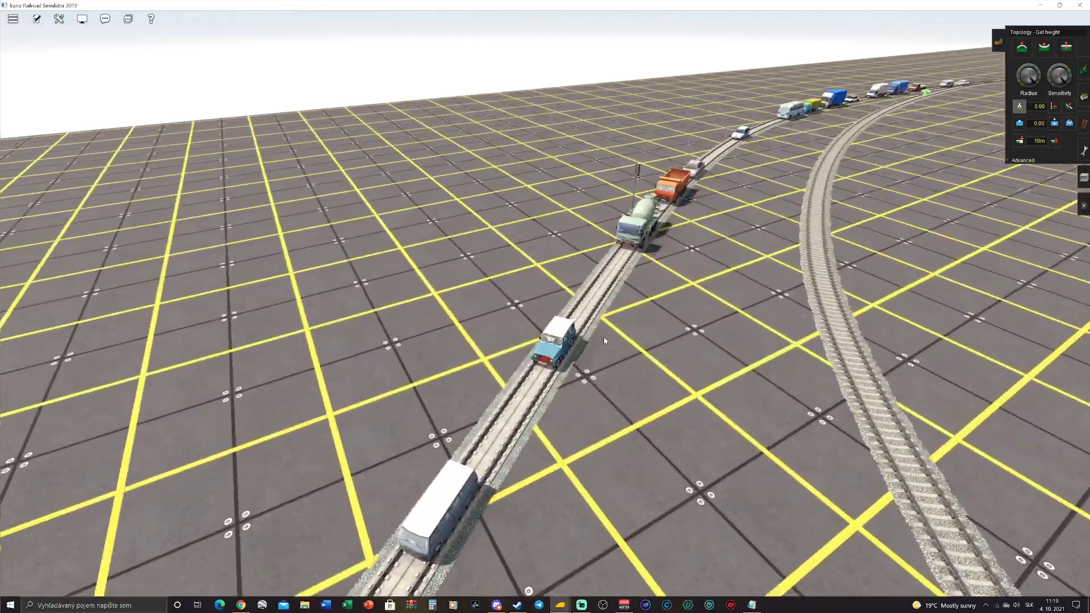
{"action": "scroll", "coordinate": [604, 340], "scroll_direction": "up", "scroll_amount": 5}
{"action": "right_click", "coordinate": [592, 163]}
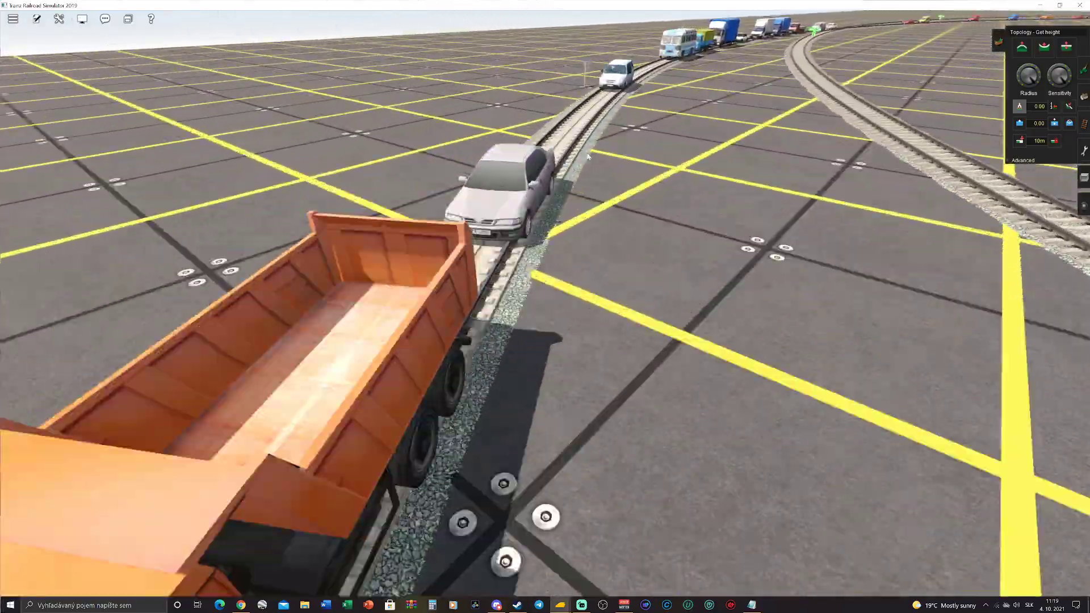
{"action": "right_click", "coordinate": [588, 157]}
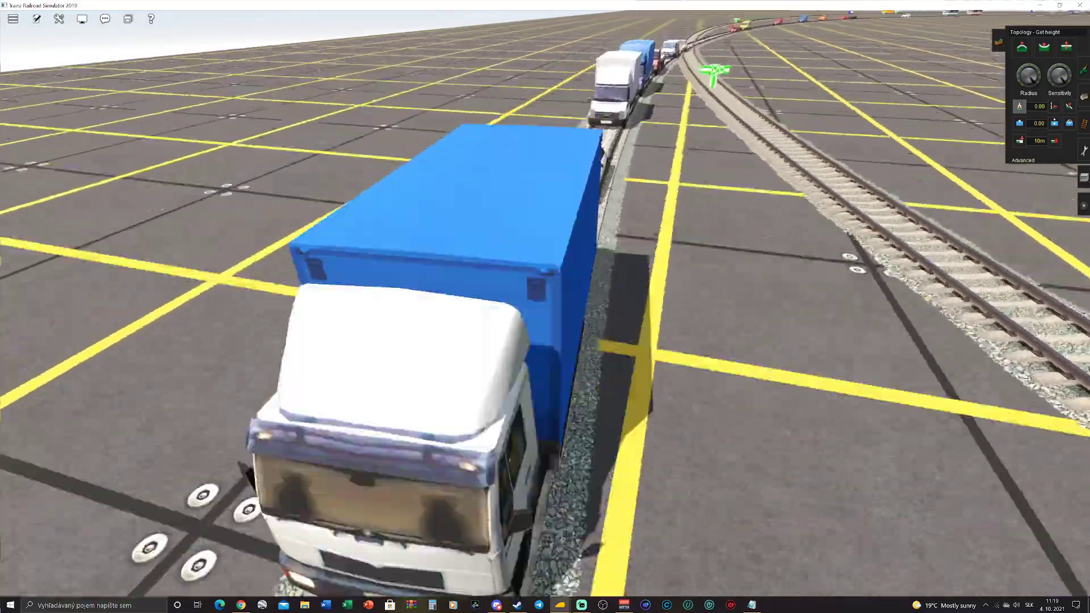
{"action": "right_click", "coordinate": [576, 118]}
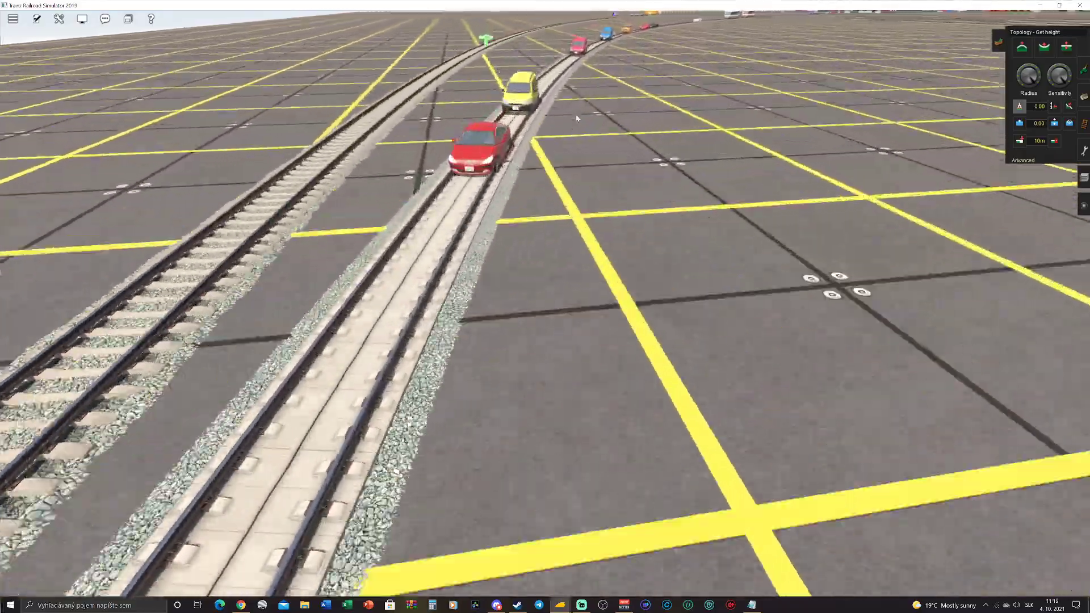
{"action": "right_click_drag", "start_coordinate": [577, 118], "coordinate": [633, 330]}
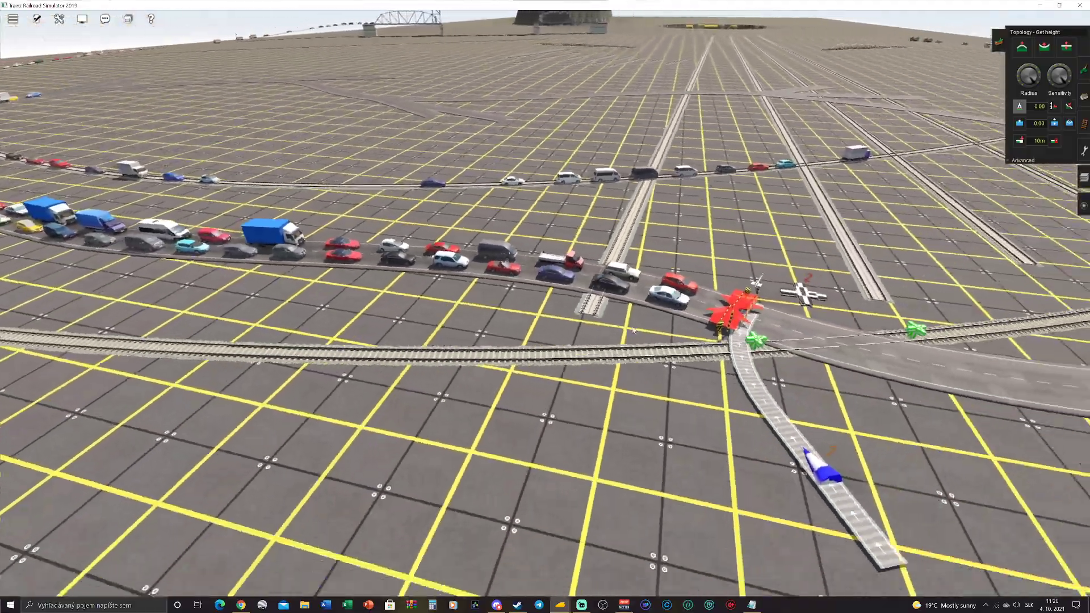
View the route on the map and inspect the traffic and bus on the loop roads and their branches
{"action": "key", "text": "m"}
{"action": "scroll", "coordinate": [528, 334], "scroll_direction": "up", "scroll_amount": 5}
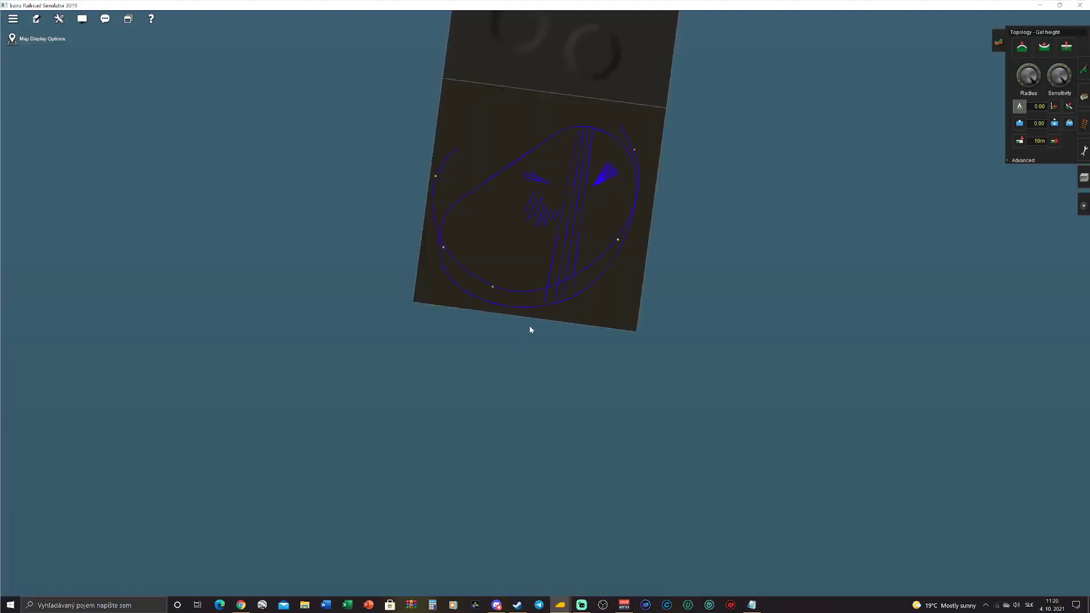
{"action": "key", "text": "m"}
{"action": "scroll", "coordinate": [531, 329], "scroll_direction": "up", "scroll_amount": 5}
{"action": "scroll", "coordinate": [545, 239], "scroll_direction": "down", "scroll_amount": 5}
{"action": "right_click_drag", "start_coordinate": [557, 207], "coordinate": [539, 335]}
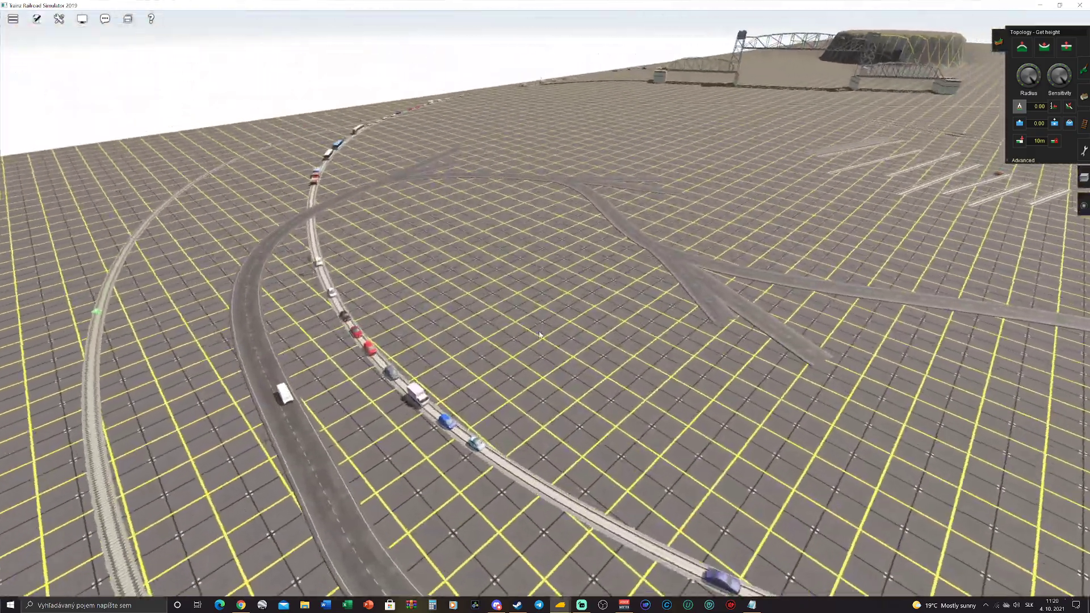
{"action": "right_click_drag", "start_coordinate": [713, 294], "coordinate": [502, 308]}
{"action": "scroll", "coordinate": [536, 290], "scroll_direction": "down", "scroll_amount": 5}
{"action": "scroll", "coordinate": [503, 307], "scroll_direction": "up", "scroll_amount": 2}
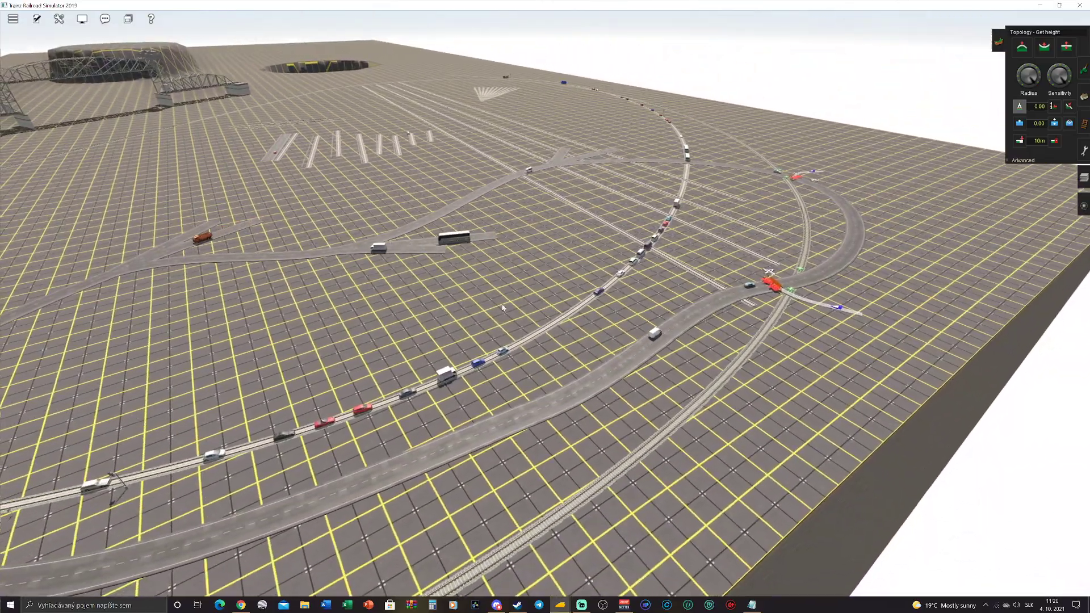
{"action": "scroll", "coordinate": [502, 308], "scroll_direction": "up", "scroll_amount": 10}
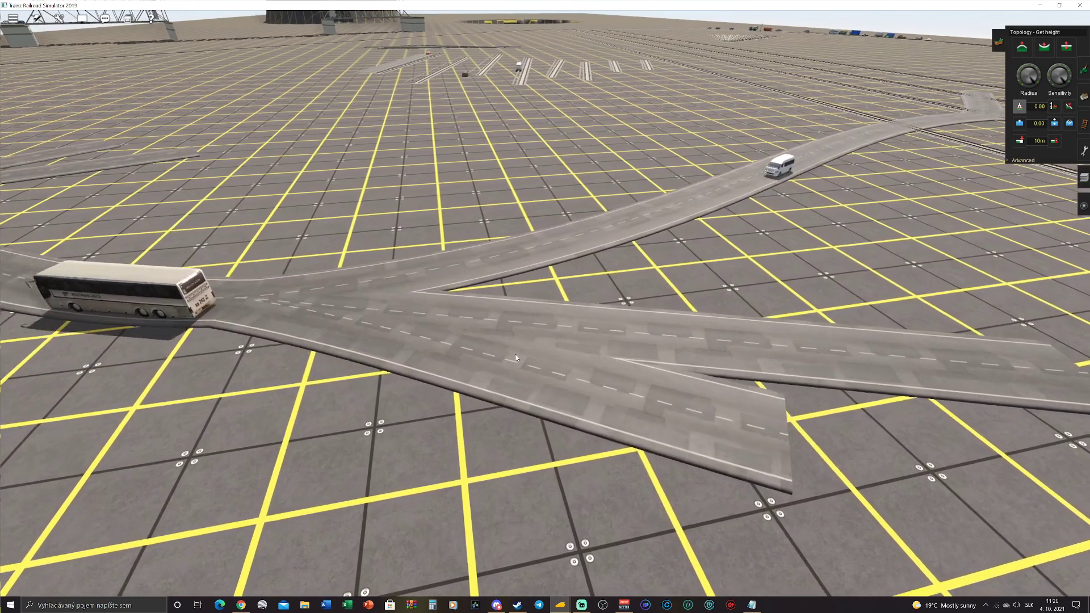
Switch back to the config file in Notepad and read the whole description text below the car96 entry
{"action": "left_click", "coordinate": [755, 606]}
{"action": "scroll", "coordinate": [545, 307], "scroll_direction": "down", "scroll_amount": 20}
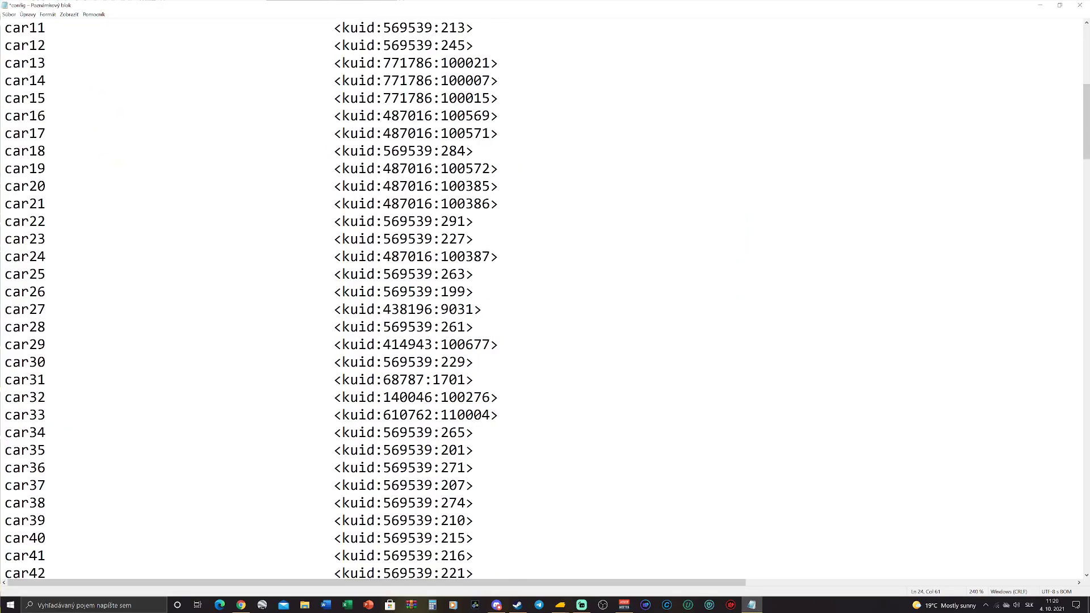
{"action": "scroll", "coordinate": [545, 306], "scroll_direction": "down", "scroll_amount": 7}
{"action": "scroll", "coordinate": [545, 307], "scroll_direction": "up", "scroll_amount": 8}
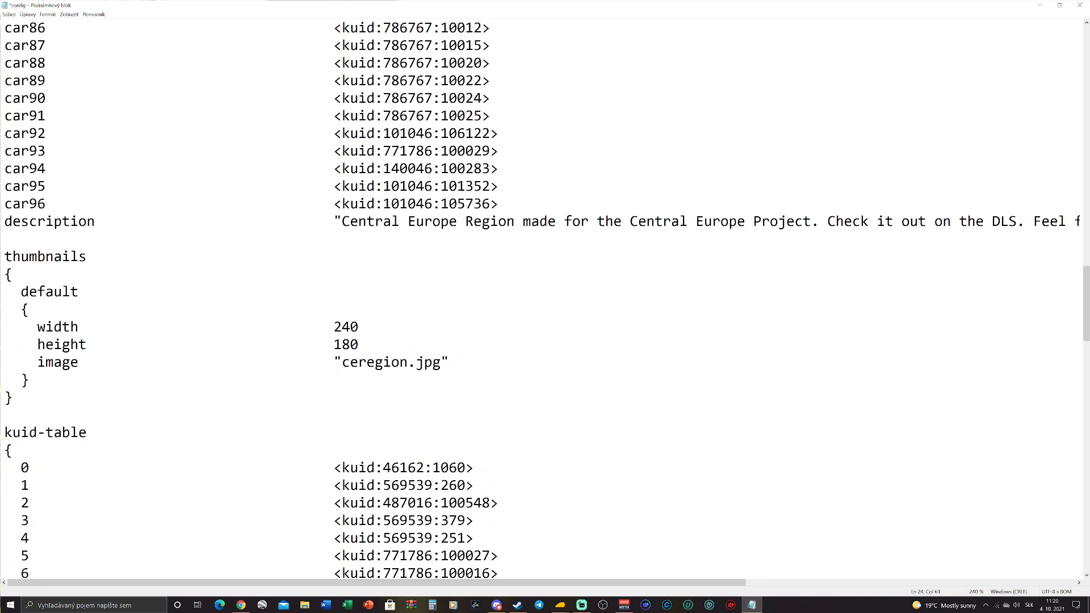
{"action": "left_click_drag", "start_coordinate": [4, 222], "coordinate": [127, 222]}
{"action": "left_click_drag", "start_coordinate": [334, 222], "coordinate": [1066, 221]}
{"action": "left_click", "coordinate": [342, 222]}
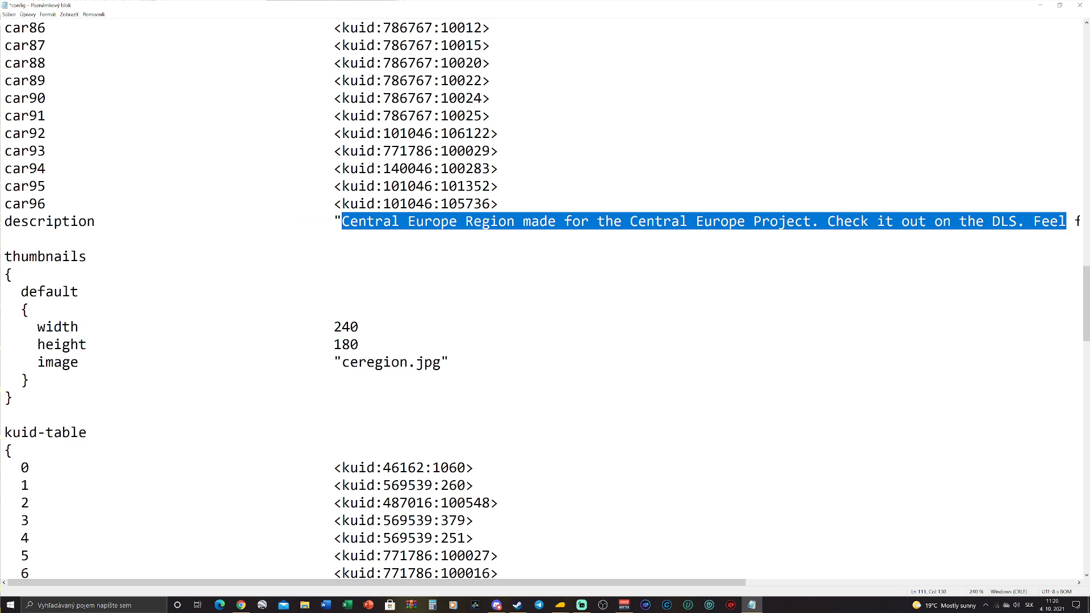
{"action": "left_click", "coordinate": [499, 204]}
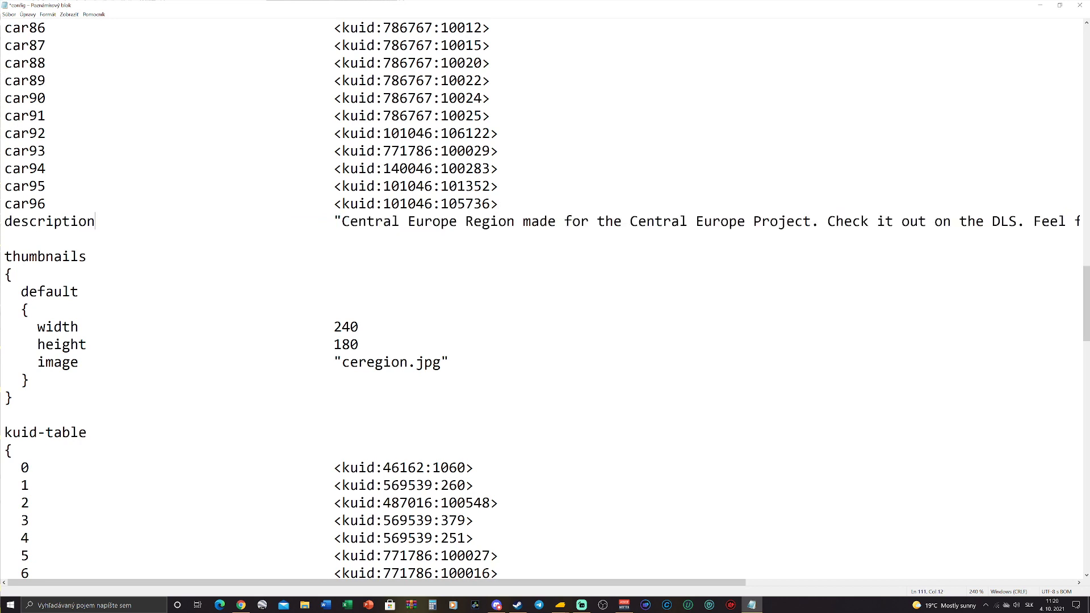
{"action": "left_click_drag", "start_coordinate": [429, 583], "coordinate": [812, 585]}
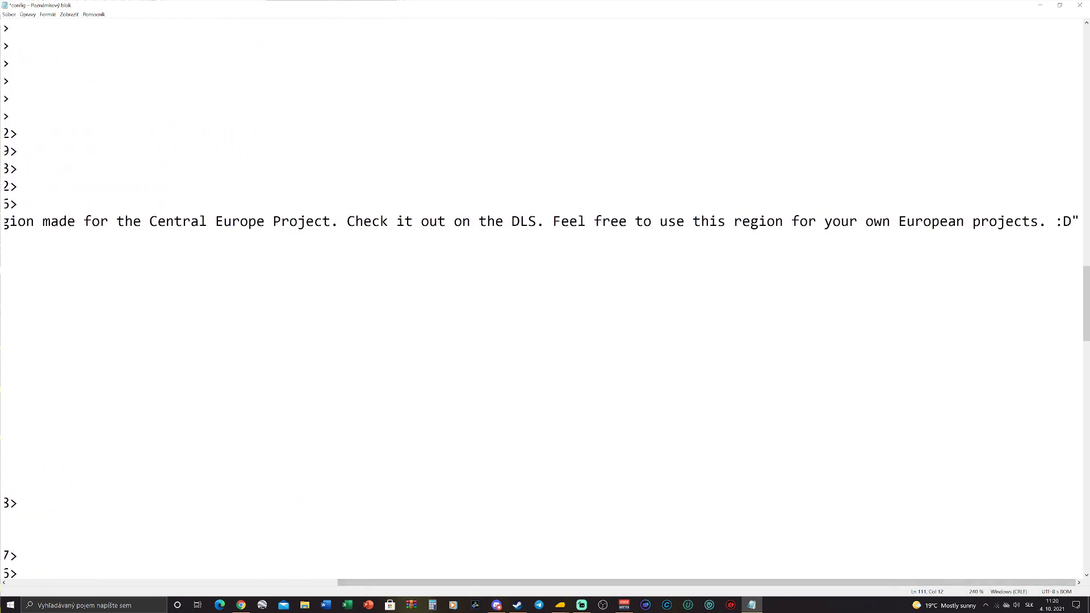
{"action": "left_click_drag", "start_coordinate": [737, 588], "coordinate": [404, 582]}
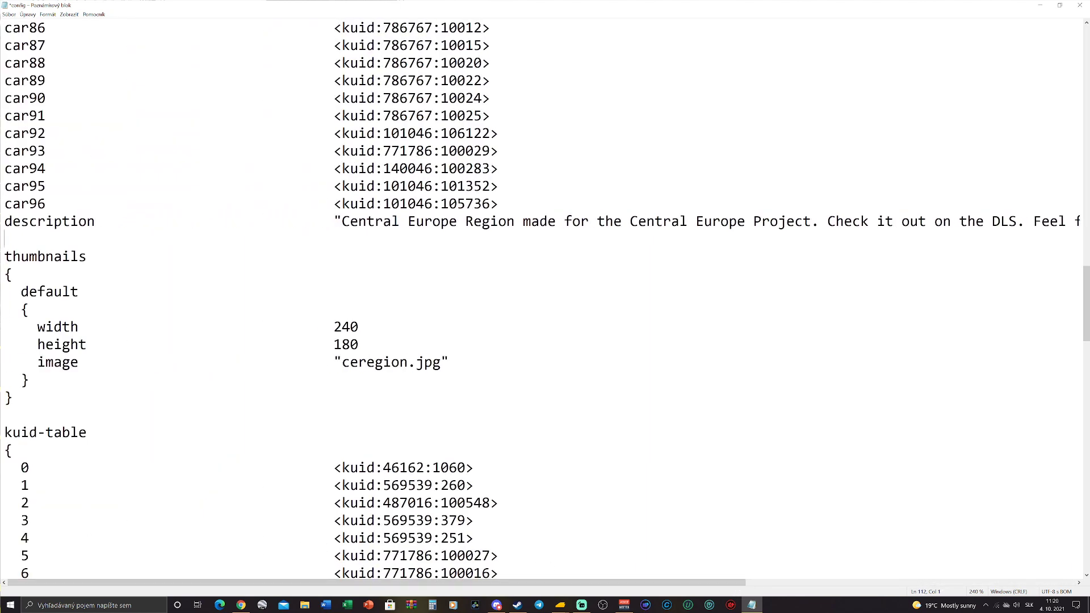
Select the thumbnails block in the config file and examine its width, height and image entries
{"action": "key", "text": "shift+Down"}
{"action": "key", "text": "shift+Down"}
{"action": "key", "text": "shift+Down"}
{"action": "key", "text": "shift+Down"}
{"action": "key", "text": "shift+Down"}
{"action": "key", "text": "shift+Down"}
{"action": "key", "text": "shift+Down"}
{"action": "key", "text": "shift+Down"}
{"action": "key", "text": "shift+End"}
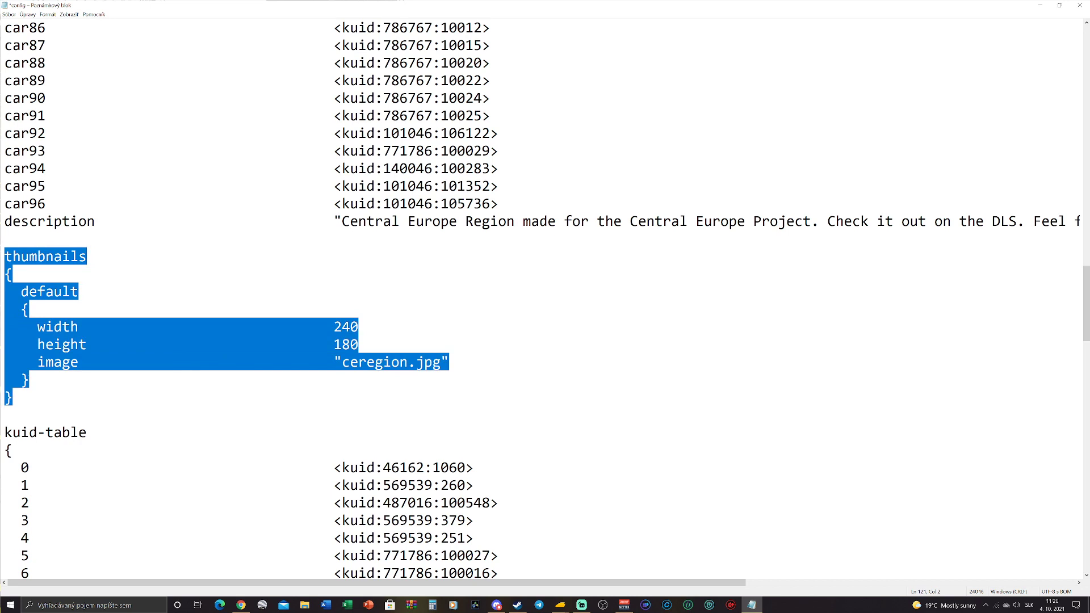
{"action": "left_click", "coordinate": [5, 415]}
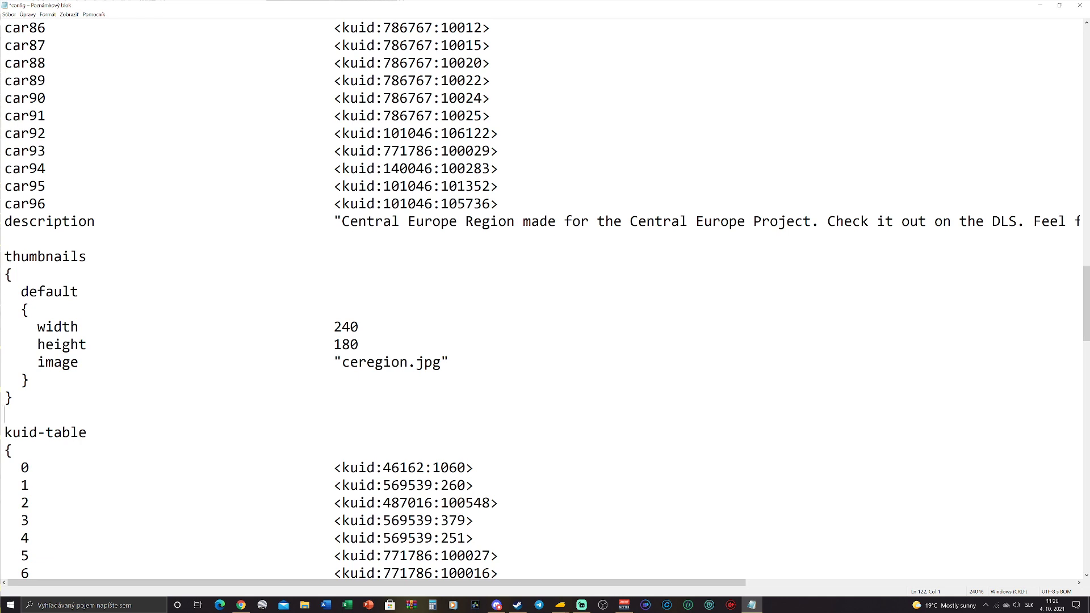
{"action": "key", "text": "shift+Up"}
{"action": "key", "text": "shift+Up"}
{"action": "key", "text": "shift+Up"}
{"action": "key", "text": "shift+Up"}
{"action": "key", "text": "shift+Up"}
{"action": "key", "text": "shift+Up"}
{"action": "key", "text": "shift+Up"}
{"action": "key", "text": "shift+Up"}
{"action": "key", "text": "shift+Up"}
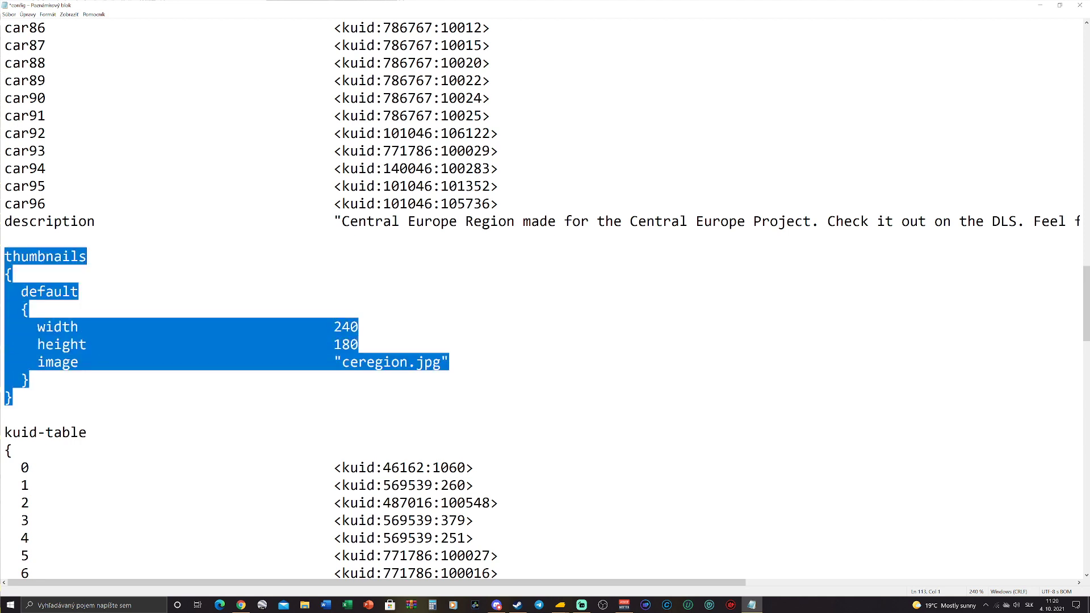
{"action": "left_click", "coordinate": [71, 292]}
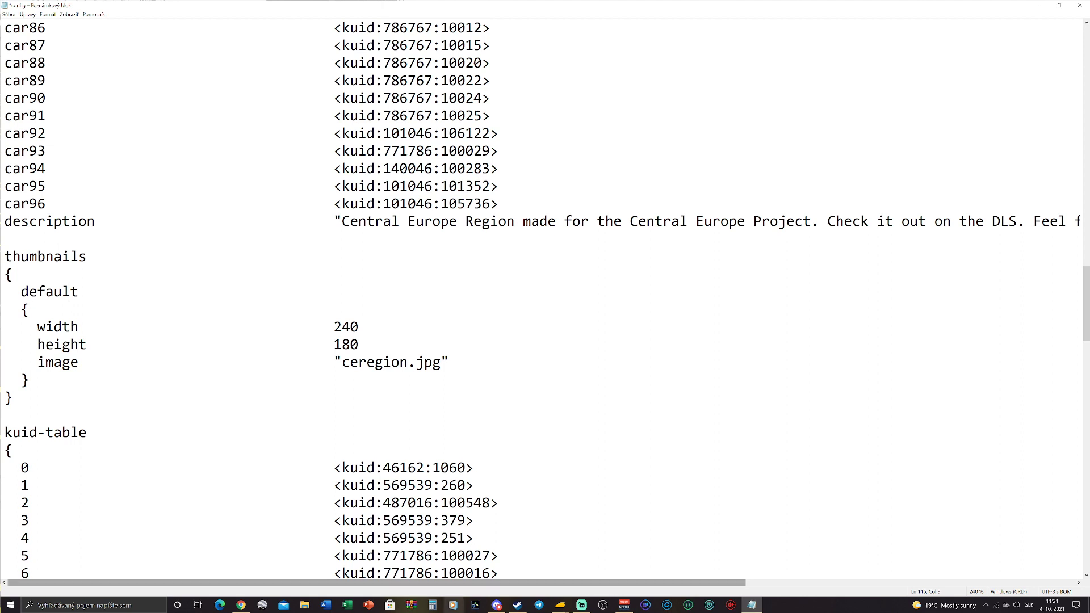
Switch to Content Manager and show the New Asset entry's folder in Explorer to view the thumbnail image file
{"action": "mouse_move", "coordinate": [559, 605]}
{"action": "left_click", "coordinate": [652, 568]}
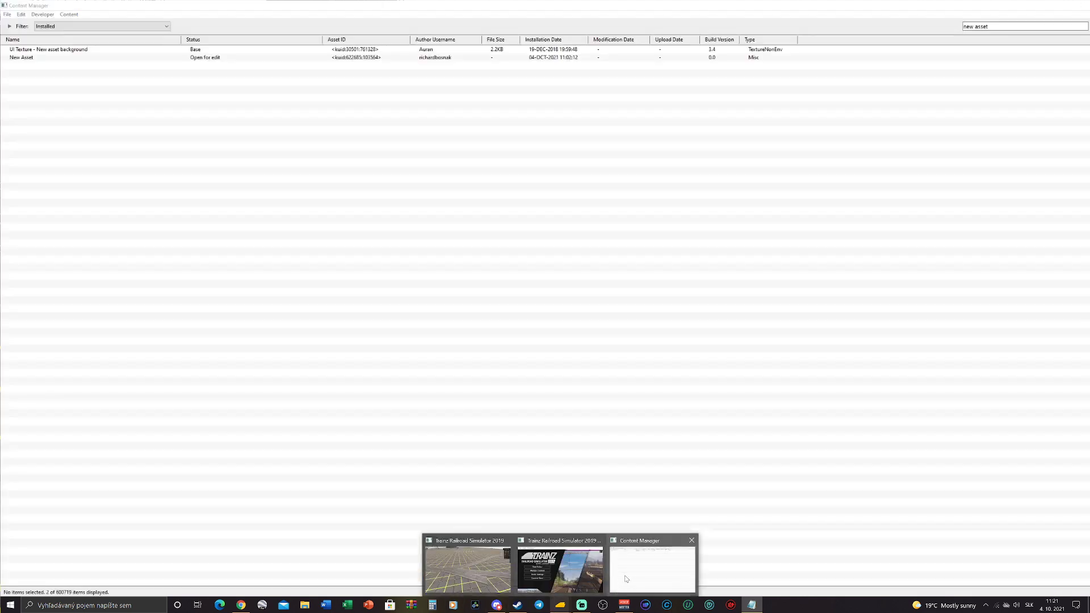
{"action": "left_click", "coordinate": [153, 59]}
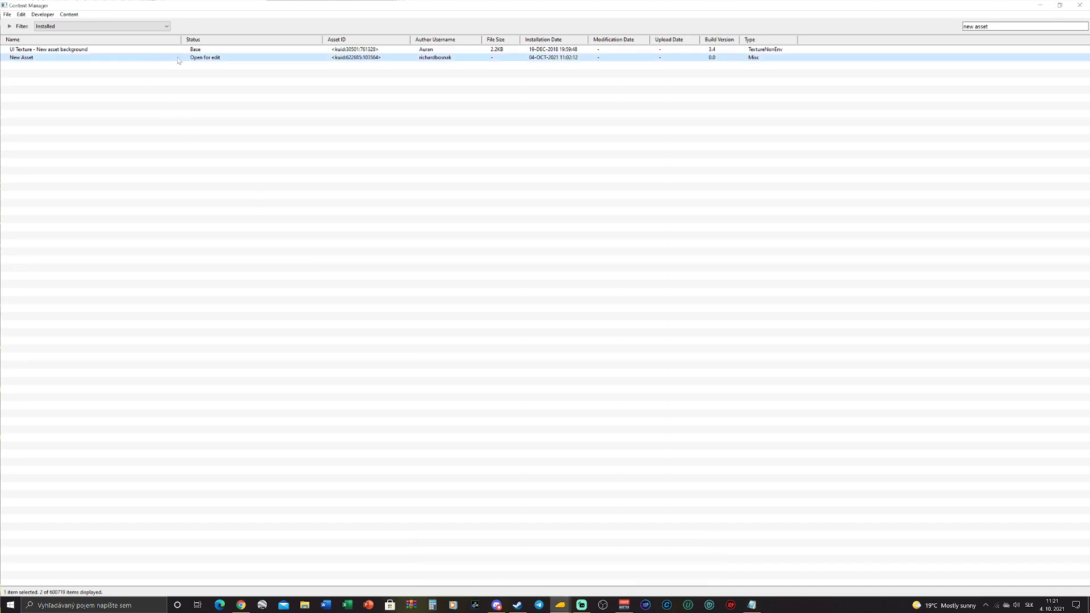
{"action": "right_click", "coordinate": [146, 62]}
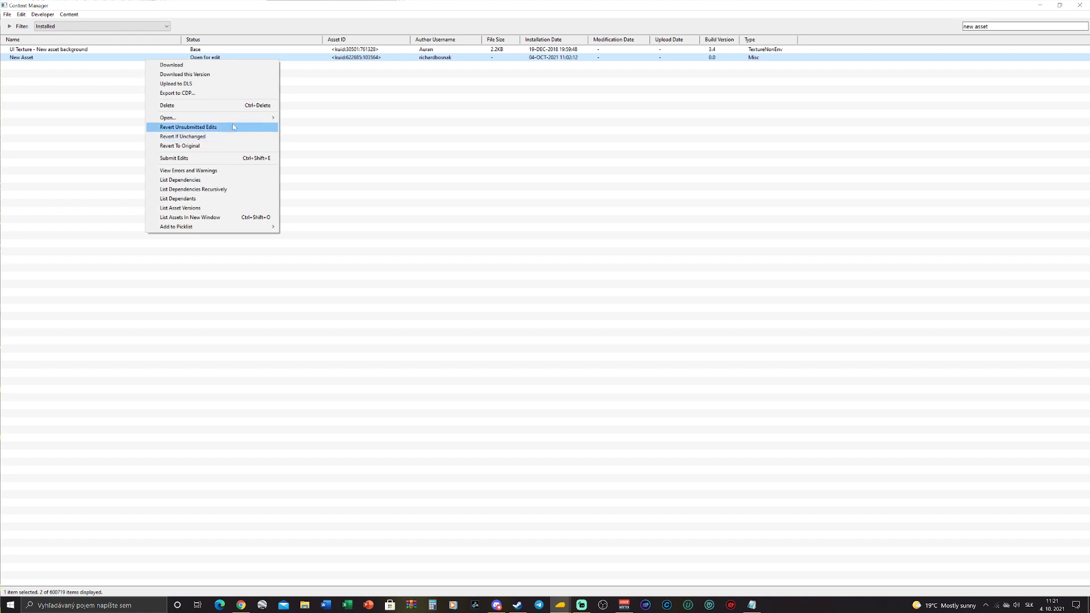
{"action": "mouse_move", "coordinate": [243, 121]}
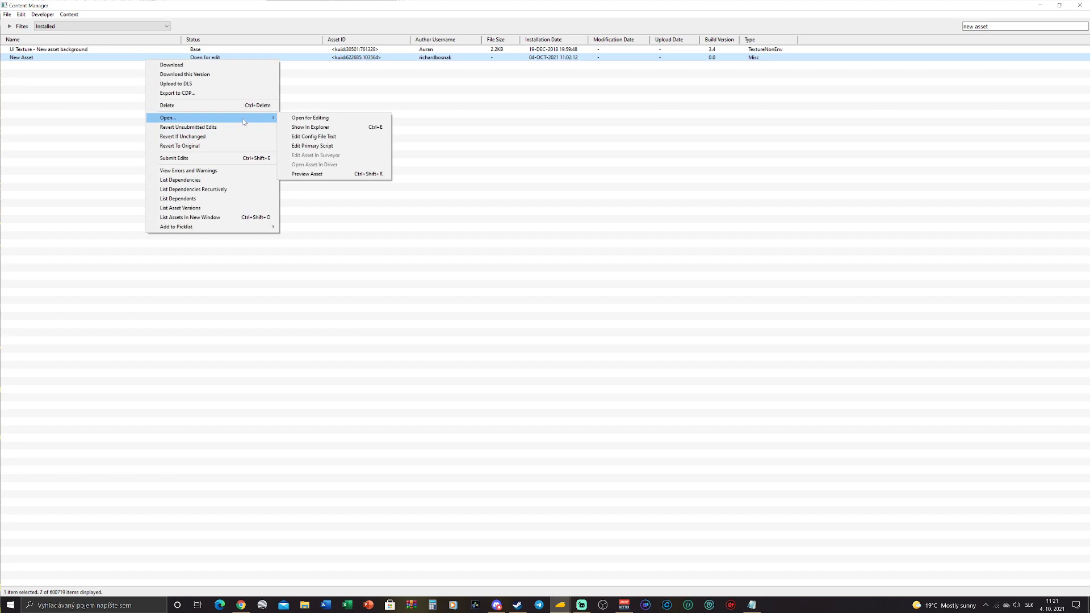
{"action": "left_click", "coordinate": [308, 128]}
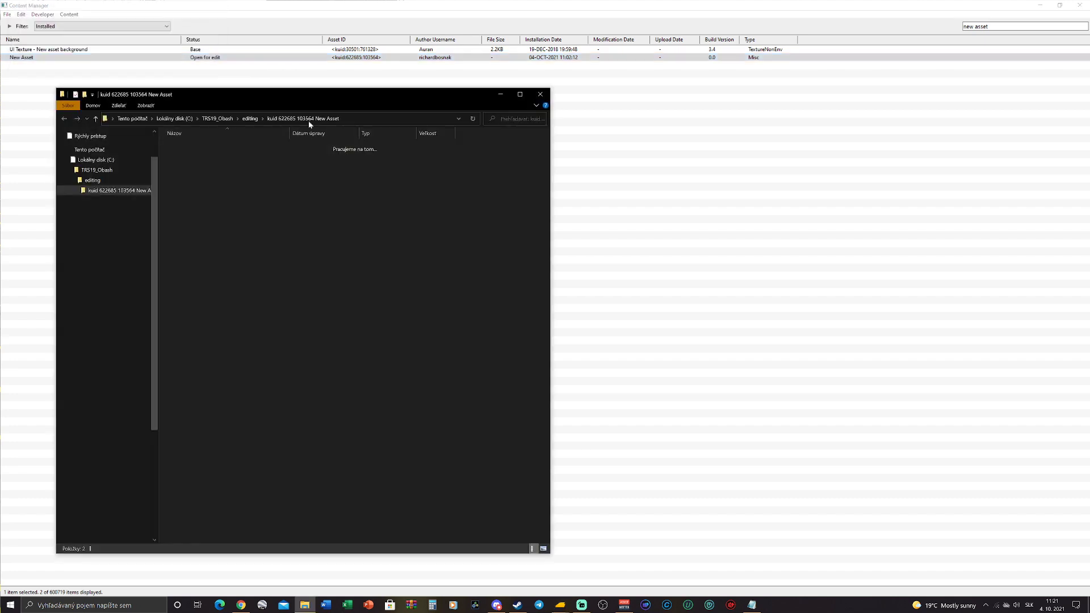
{"action": "left_click_drag", "start_coordinate": [295, 93], "coordinate": [571, 119]}
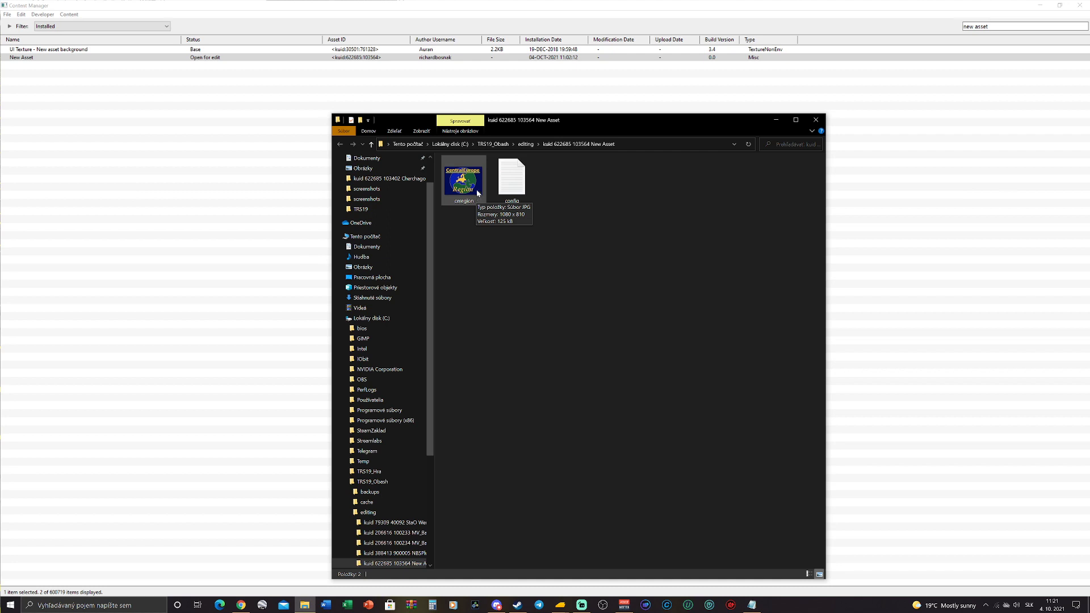
Switch to the config file in Notepad and compare the thumbnails block's image name with the ceregion file in the asset folder
{"action": "left_click", "coordinate": [475, 198]}
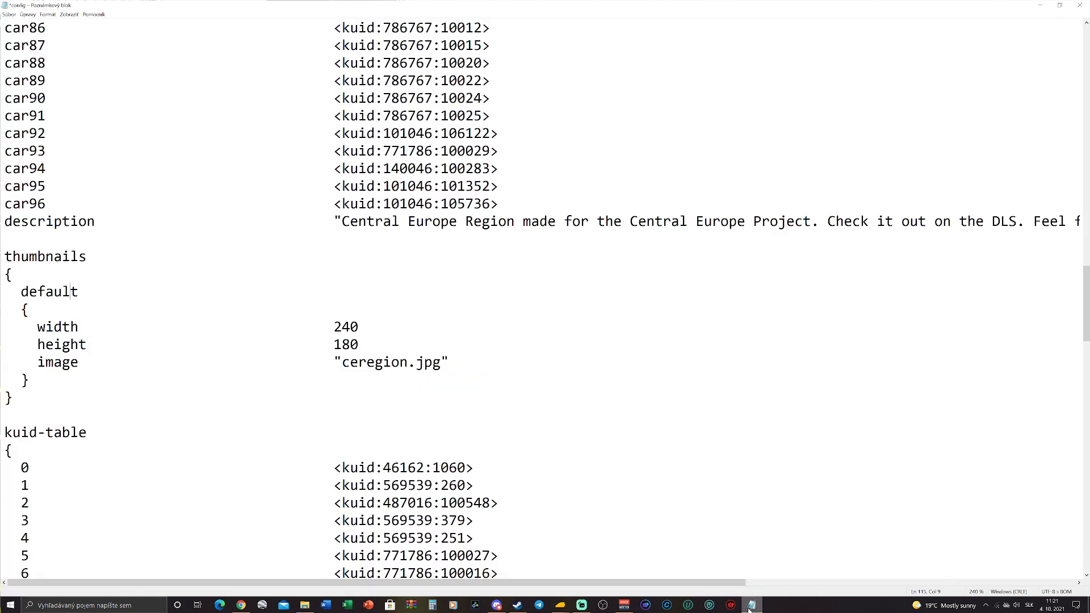
{"action": "left_click", "coordinate": [752, 605]}
{"action": "key", "text": "shift+Right"}
{"action": "key", "text": "shift+Right"}
{"action": "key", "text": "shift+Right"}
{"action": "key", "text": "shift+Right"}
{"action": "key", "text": "shift+Right"}
{"action": "key", "text": "shift+Right"}
{"action": "key", "text": "shift+Right"}
{"action": "key", "text": "shift+Right"}
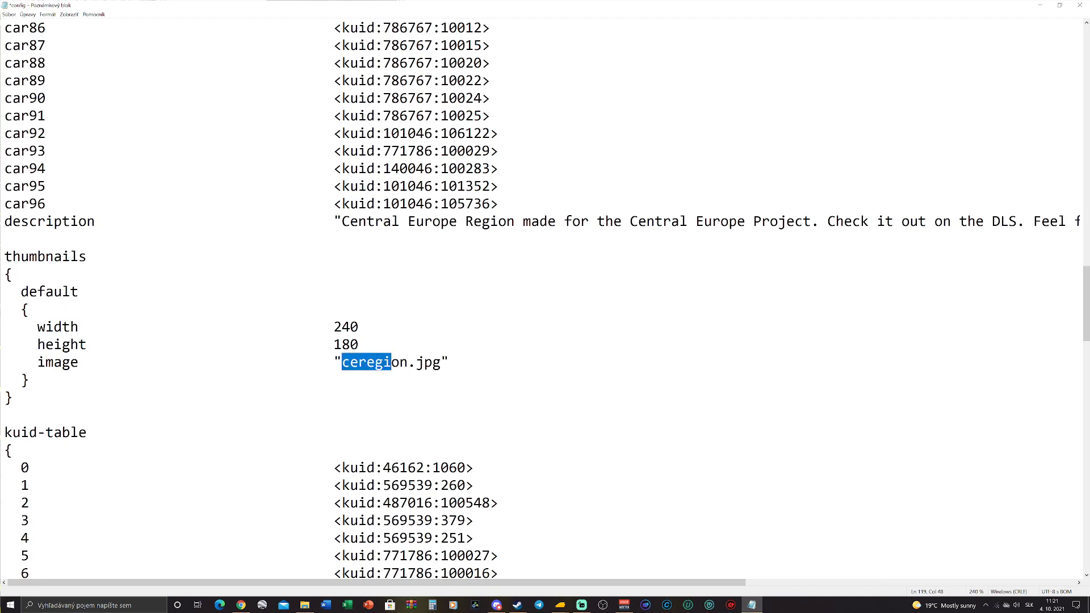
{"action": "key", "text": "Right"}
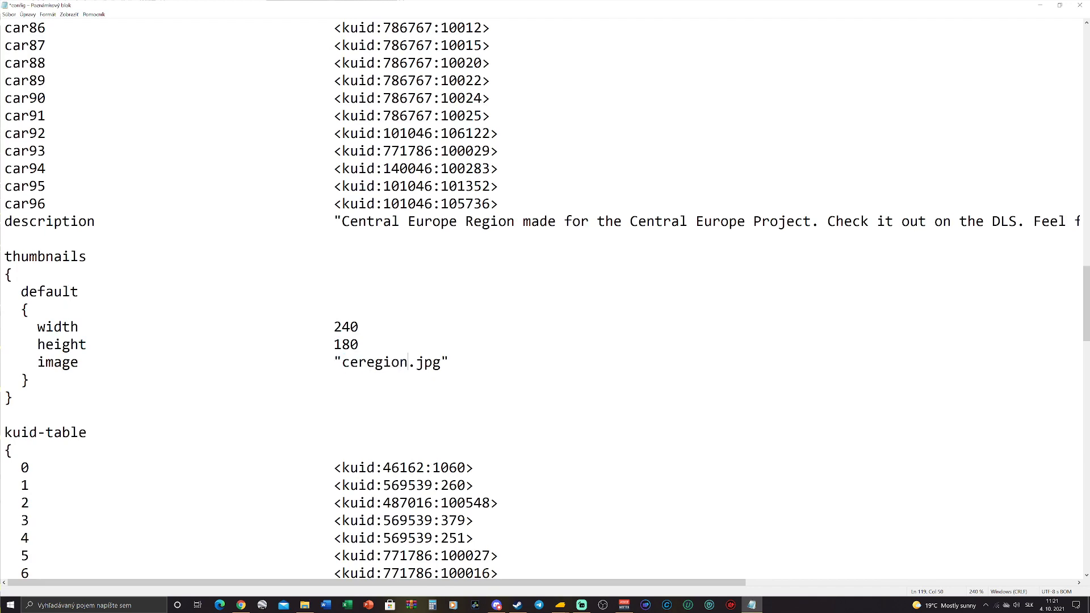
Open the ceregion image from the asset folder in Paint 3D and check the thumbnail dimensions in the config file
{"action": "left_click", "coordinate": [751, 604]}
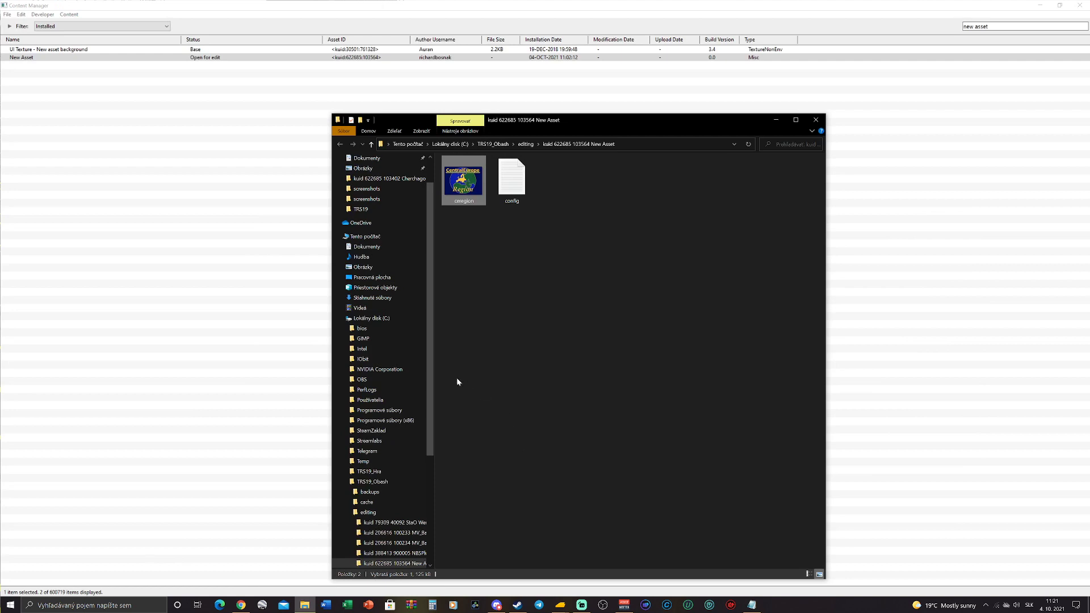
{"action": "right_click", "coordinate": [450, 194]}
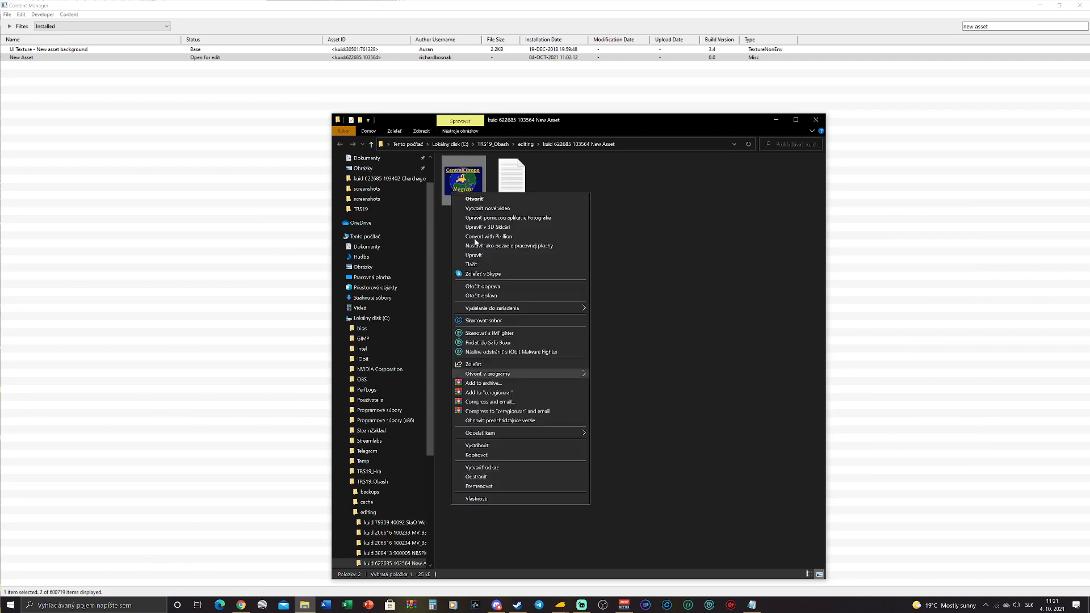
{"action": "left_click", "coordinate": [486, 227]}
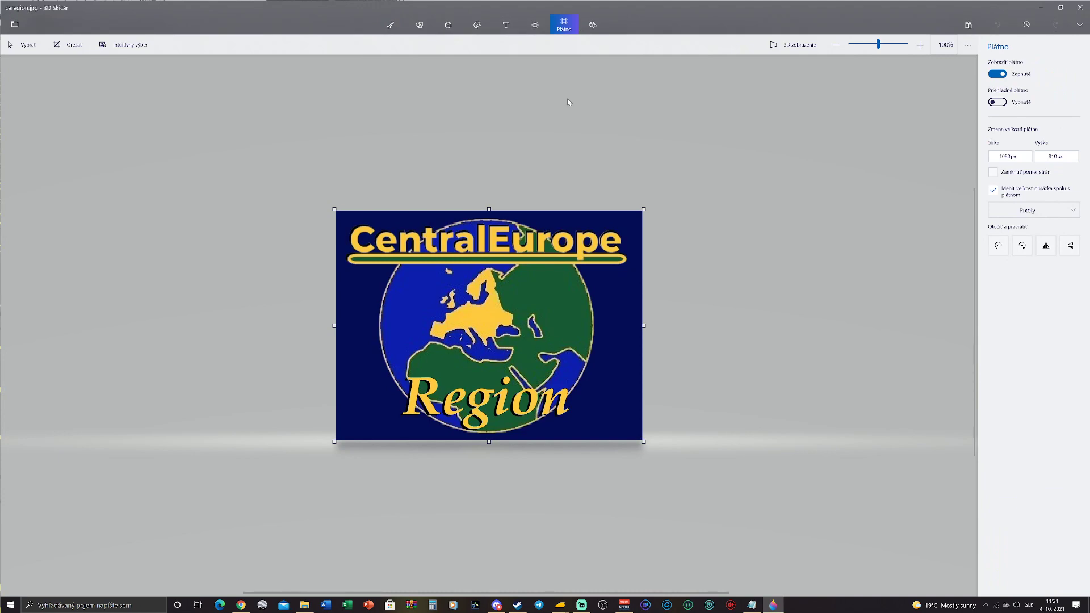
{"action": "left_click", "coordinate": [743, 601]}
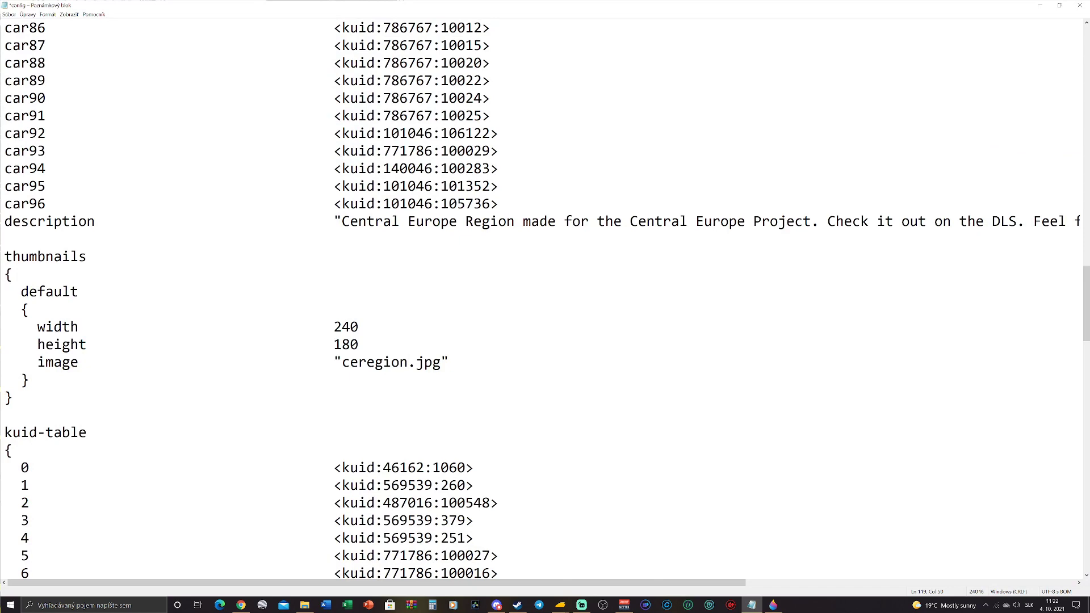
{"action": "left_click", "coordinate": [752, 605]}
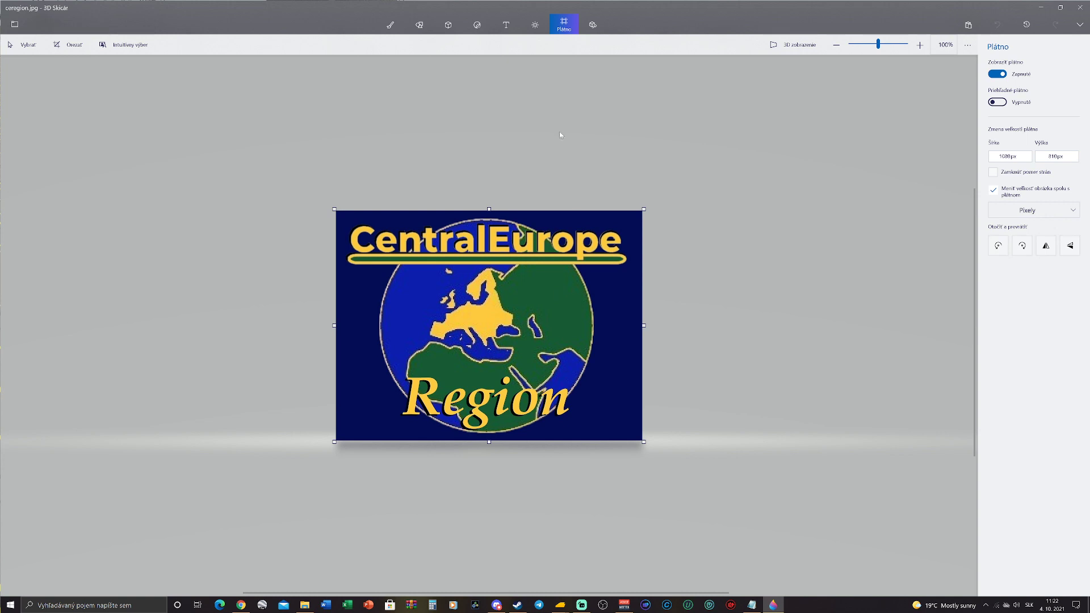
Resize the image canvas to 240 px wide and 180 px high, scaling the picture with it
{"action": "left_click", "coordinate": [1010, 156]}
{"action": "double_click", "coordinate": [1007, 157]}
{"action": "type", "text": "240"}
{"action": "double_click", "coordinate": [1054, 156]}
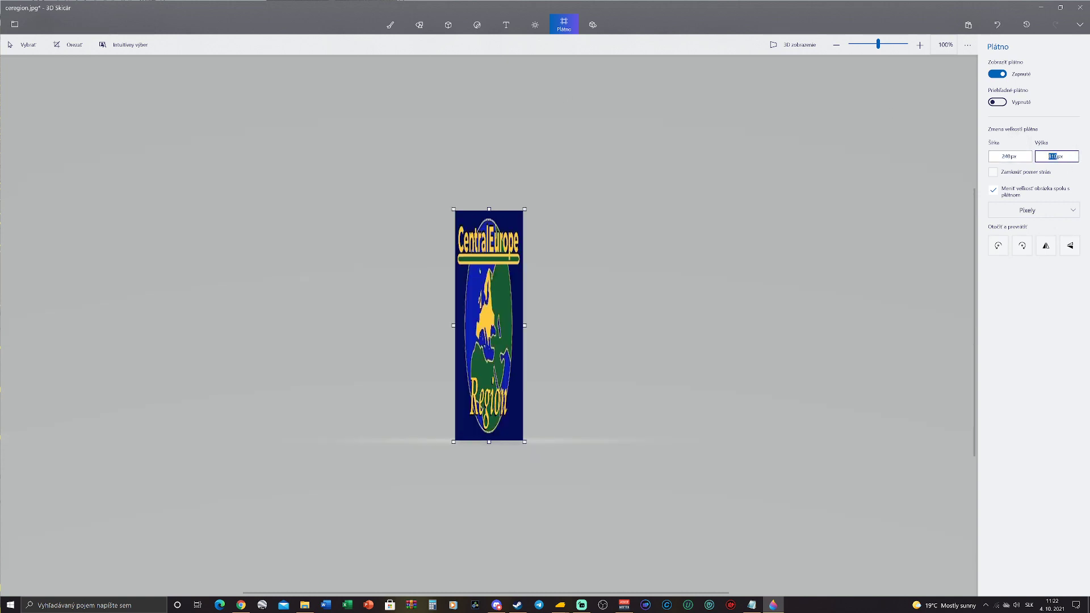
{"action": "type", "text": "1"}
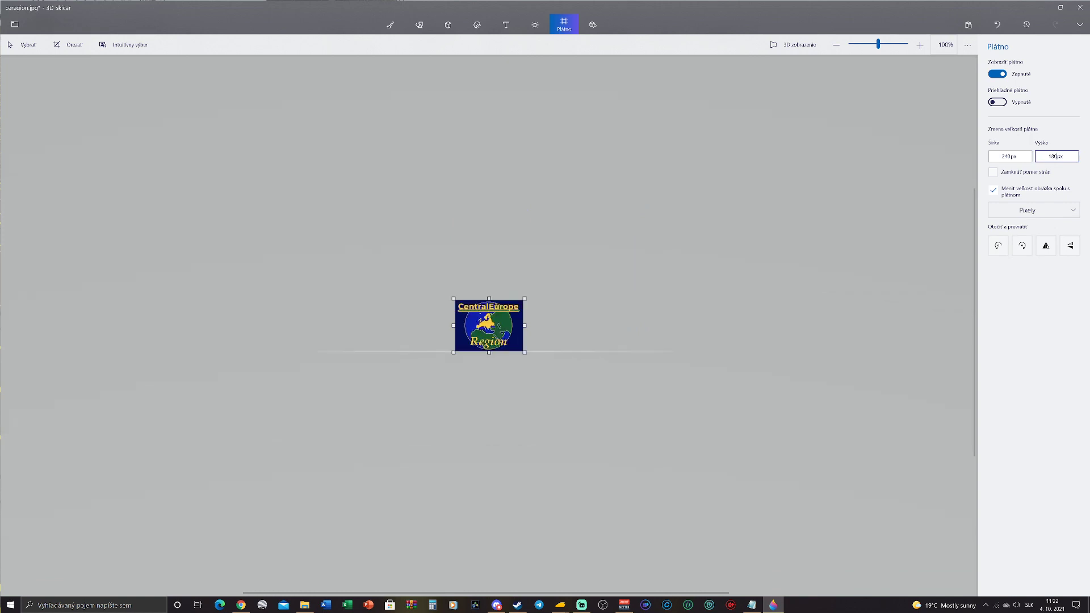
Erase the whole picture so the canvas is blank white, then close Paint 3D and save the changes to ceregion.jpg
{"action": "left_click", "coordinate": [23, 45]}
{"action": "left_click_drag", "start_coordinate": [331, 236], "coordinate": [577, 456]}
{"action": "key", "text": "Delete"}
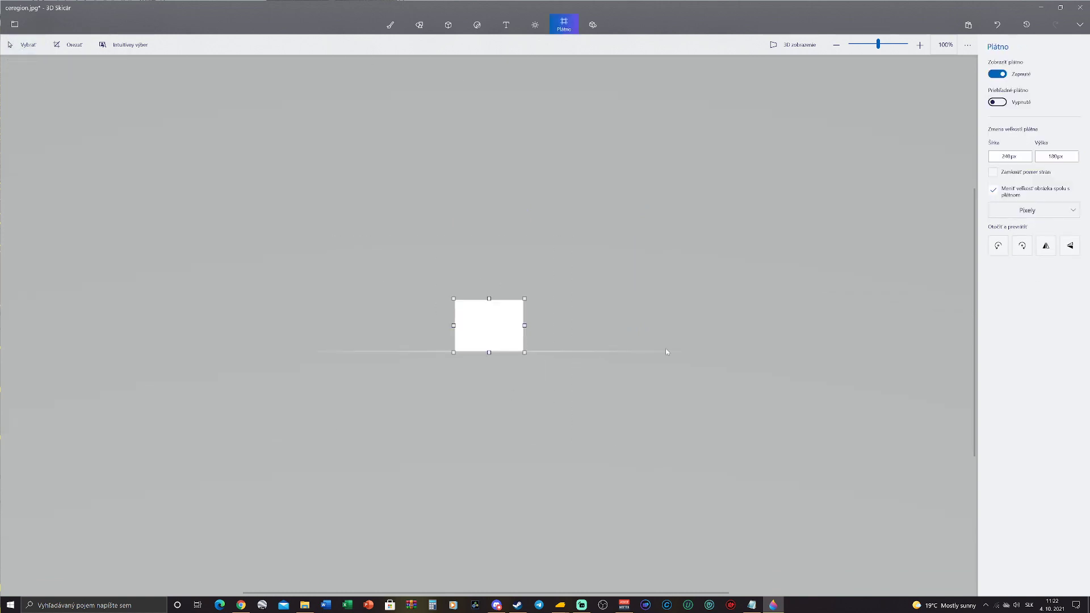
{"action": "left_click", "coordinate": [1080, 8]}
{"action": "left_click", "coordinate": [463, 321]}
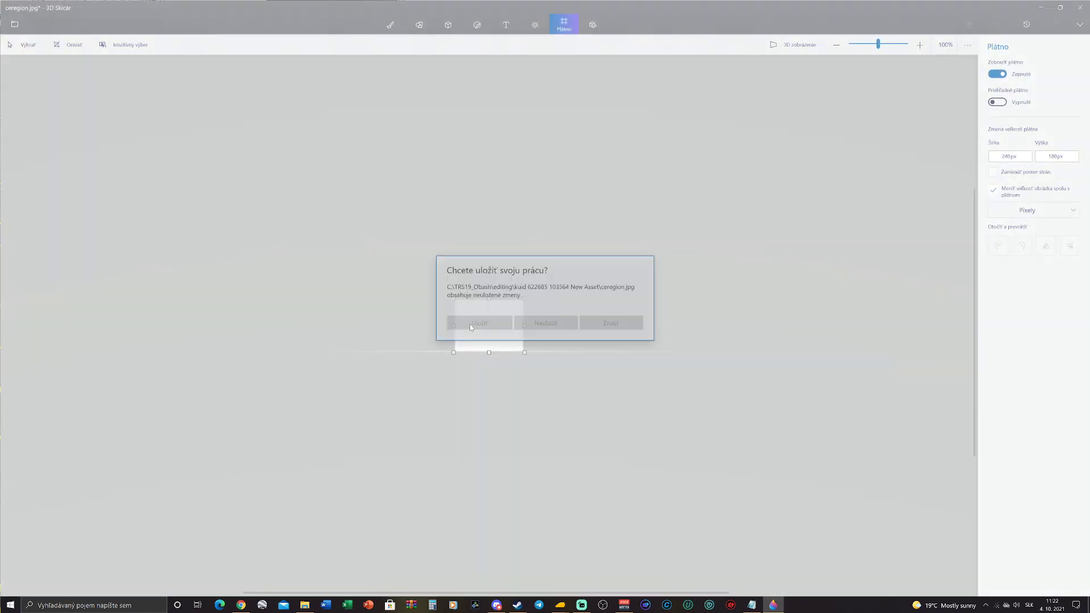
Rename the ceregion image file in the asset folder as thumbnail
{"action": "right_click", "coordinate": [454, 187]}
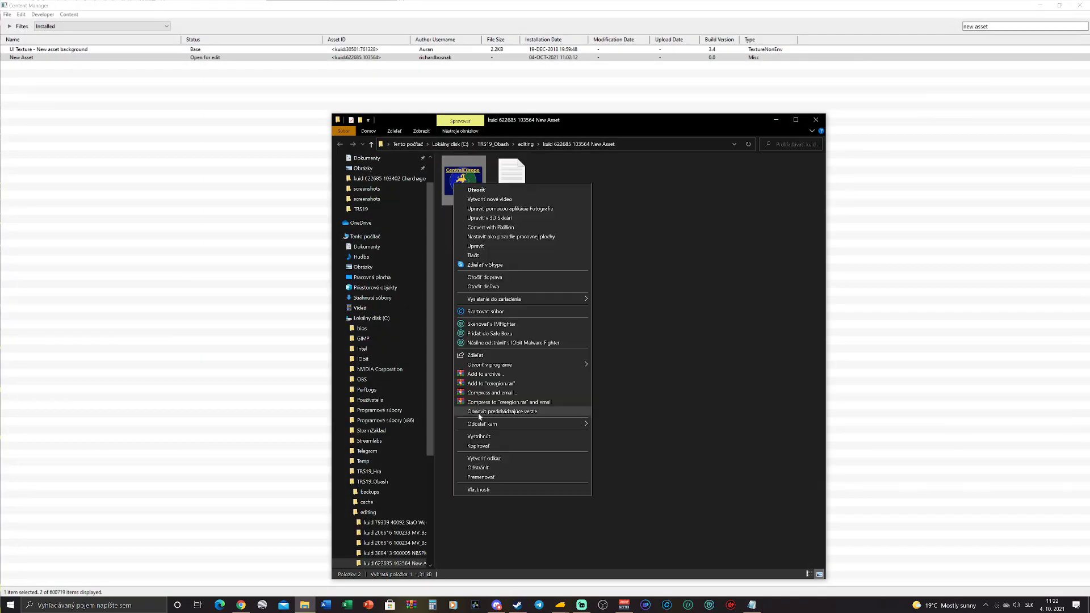
{"action": "left_click", "coordinate": [493, 475]}
{"action": "type", "text": "thumbnail"}
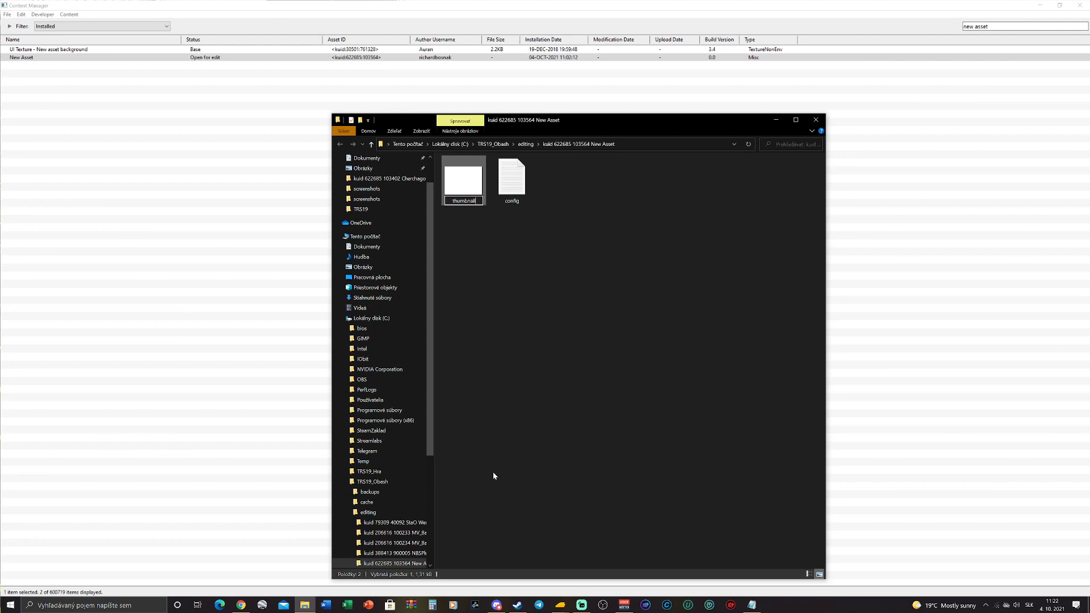
{"action": "key", "text": "Return"}
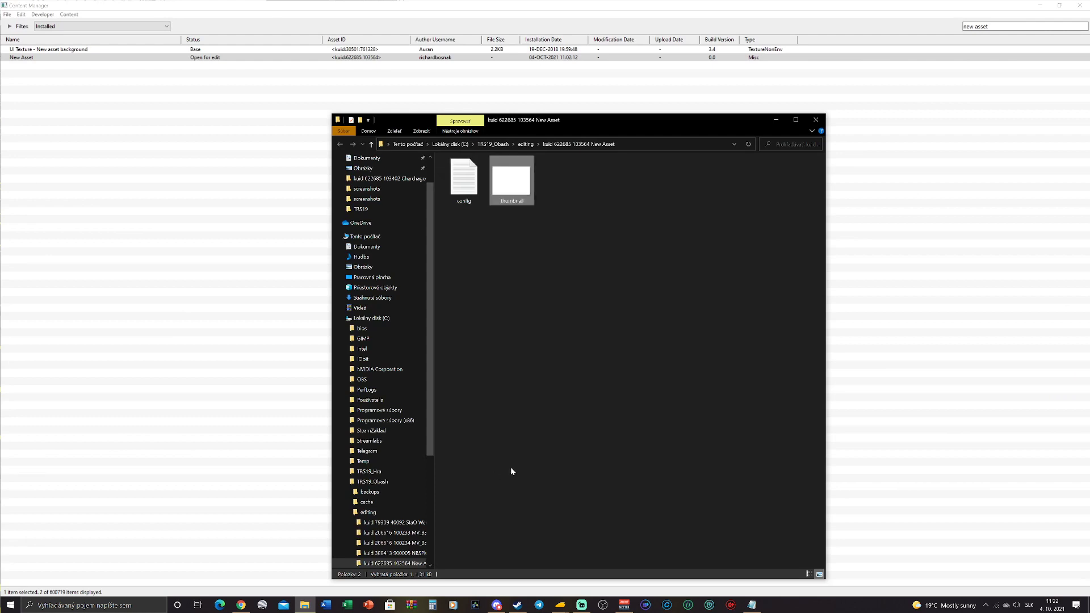
{"action": "left_click", "coordinate": [510, 467]}
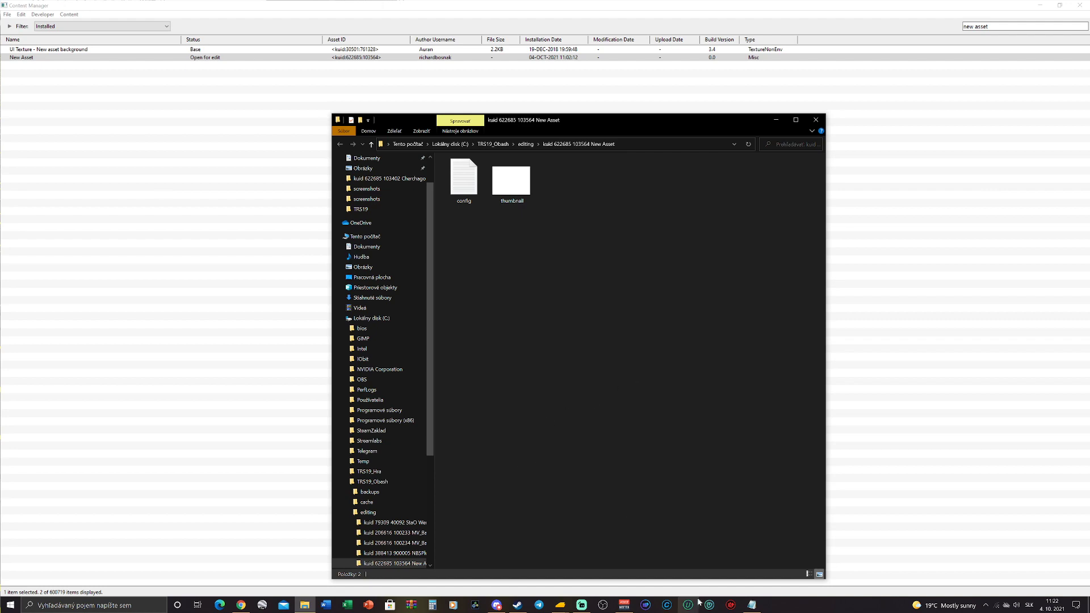
Switch to the config file in Notepad and change the thumbnails block's image entry to "thumbnail.jpg"
{"action": "left_click", "coordinate": [752, 605]}
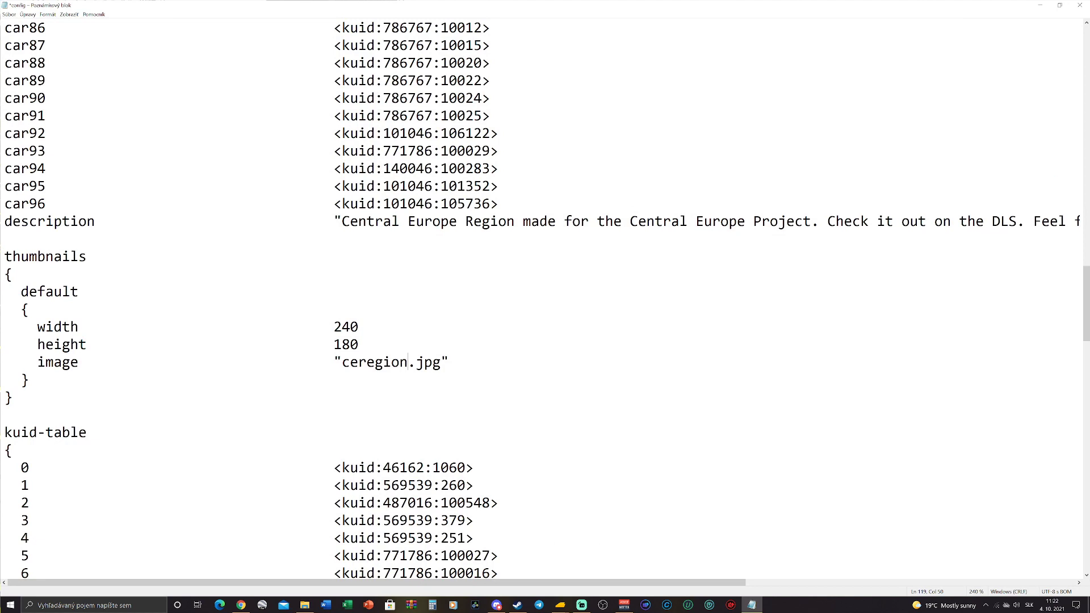
{"action": "left_click_drag", "start_coordinate": [408, 362], "coordinate": [342, 361]}
{"action": "left_click", "coordinate": [120, 362]}
{"action": "left_click_drag", "start_coordinate": [37, 362], "coordinate": [78, 361]}
{"action": "left_click", "coordinate": [161, 361]}
{"action": "mouse_move", "coordinate": [342, 361]}
{"action": "left_mouse_down"}
{"action": "mouse_move", "coordinate": [449, 362]}
{"action": "mouse_move", "coordinate": [341, 362]}
{"action": "left_mouse_up"}
{"action": "left_click", "coordinate": [407, 361]}
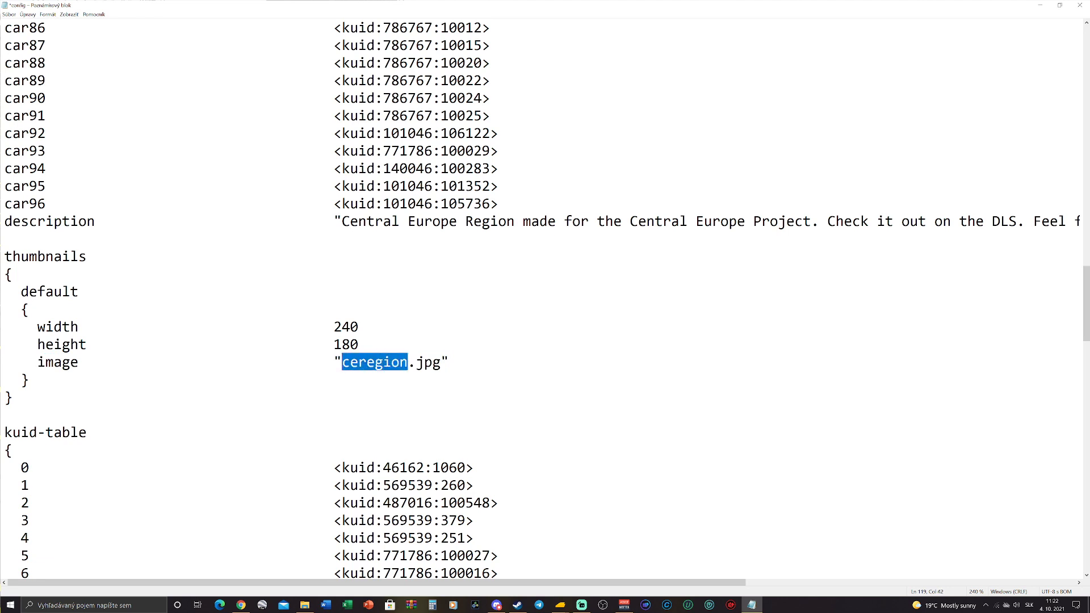
{"action": "type", "text": "thumbnail"}
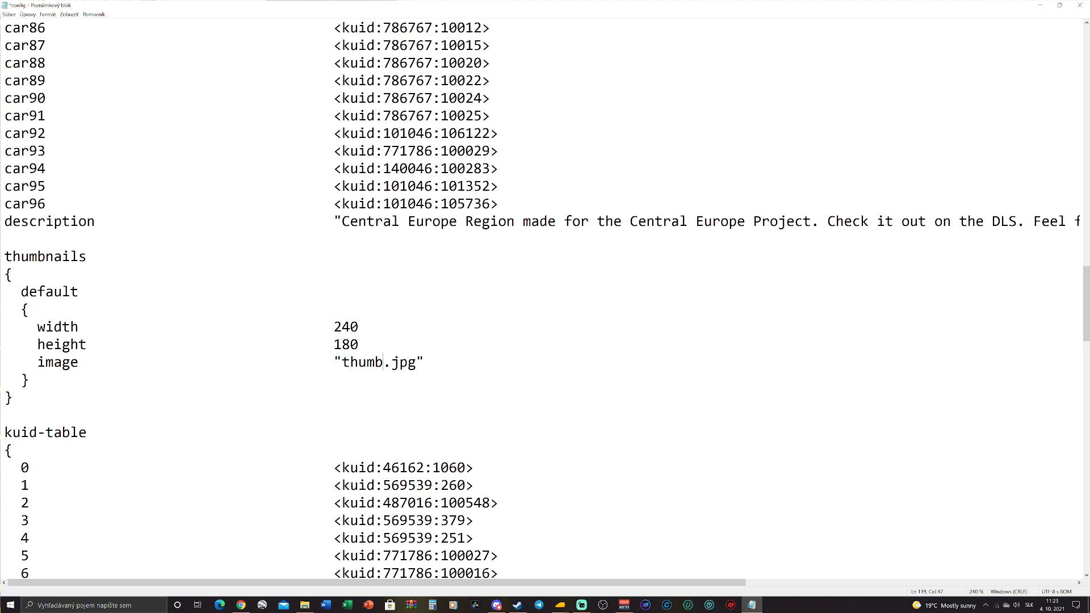
Compare the thumbnail file in the asset folder with the image name in the config file's thumbnails block
{"action": "key", "text": "alt+Tab"}
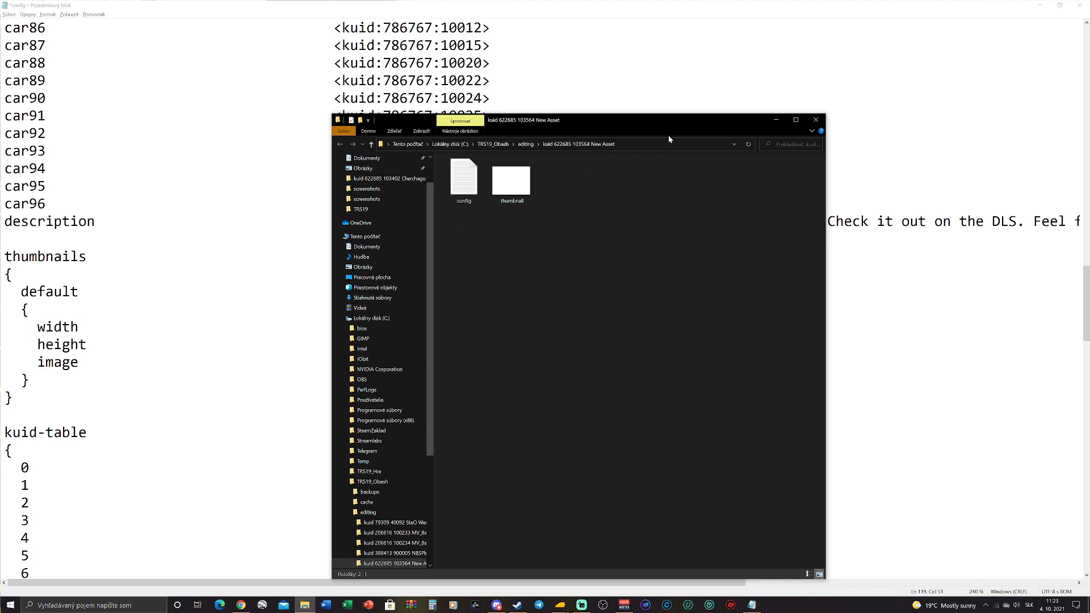
{"action": "left_click_drag", "start_coordinate": [669, 139], "coordinate": [911, 136]}
{"action": "left_click", "coordinate": [758, 188]}
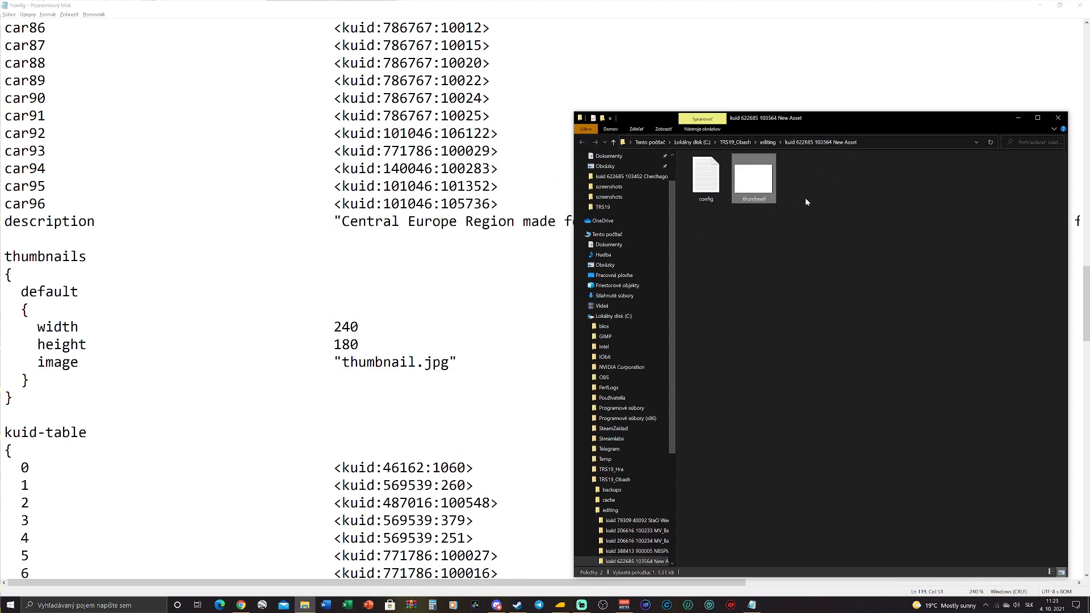
{"action": "key", "text": "alt+Tab"}
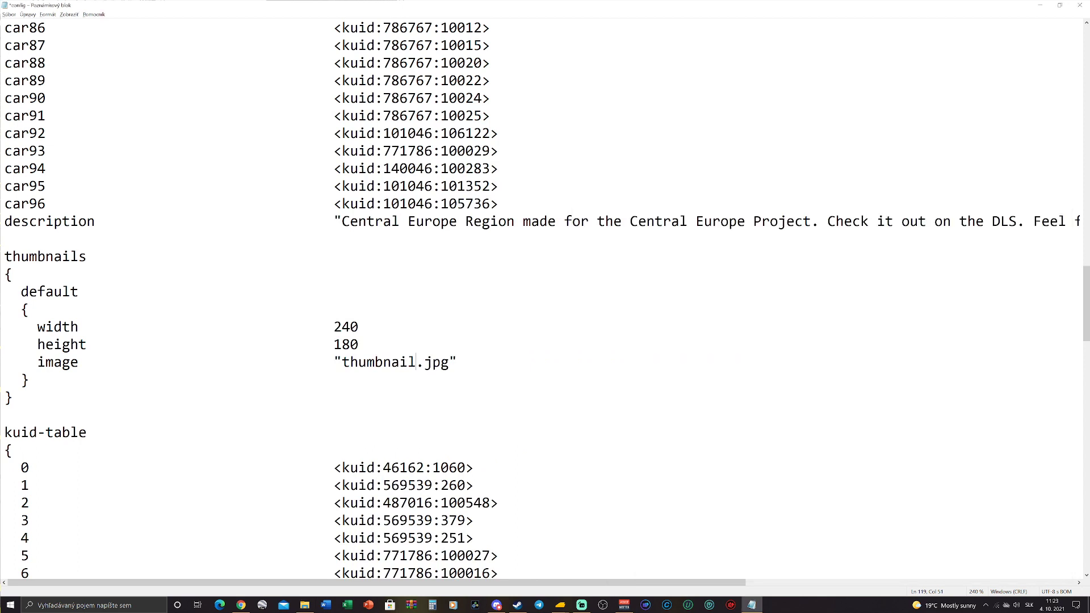
{"action": "left_click_drag", "start_coordinate": [416, 363], "coordinate": [342, 362]}
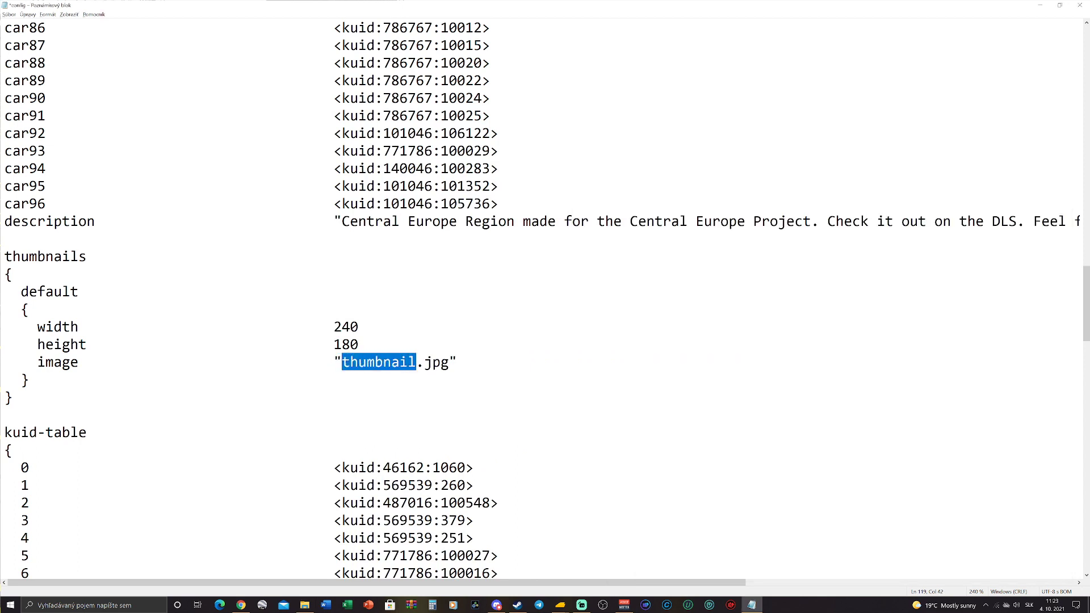
Review the width and height lines, then the whole thumbnails block in the config file
{"action": "left_click_drag", "start_coordinate": [37, 327], "coordinate": [359, 326]}
{"action": "left_click_drag", "start_coordinate": [37, 344], "coordinate": [358, 344]}
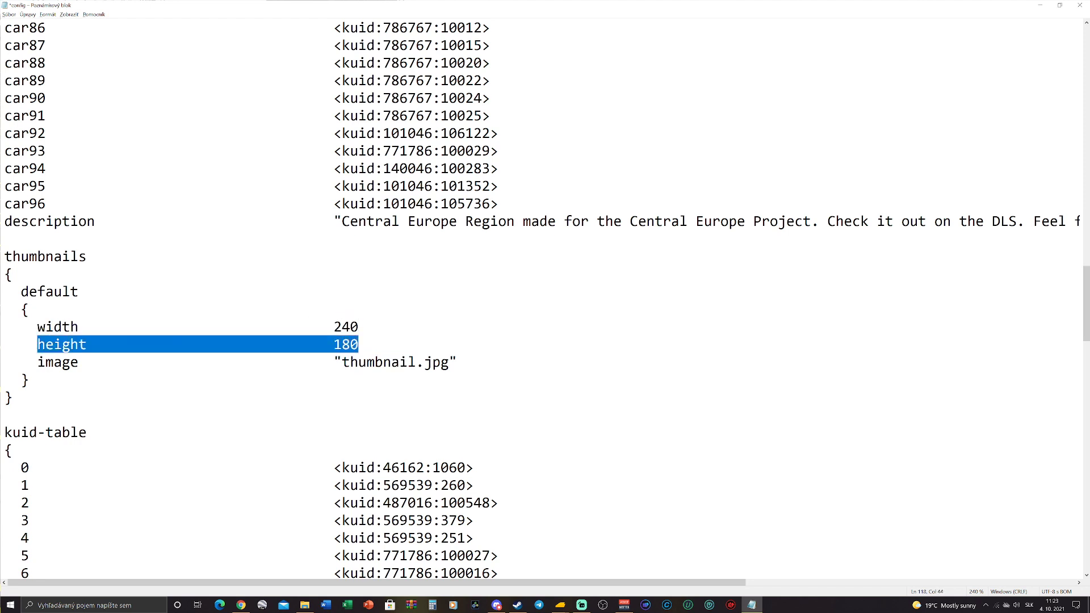
{"action": "left_click", "coordinate": [358, 344]}
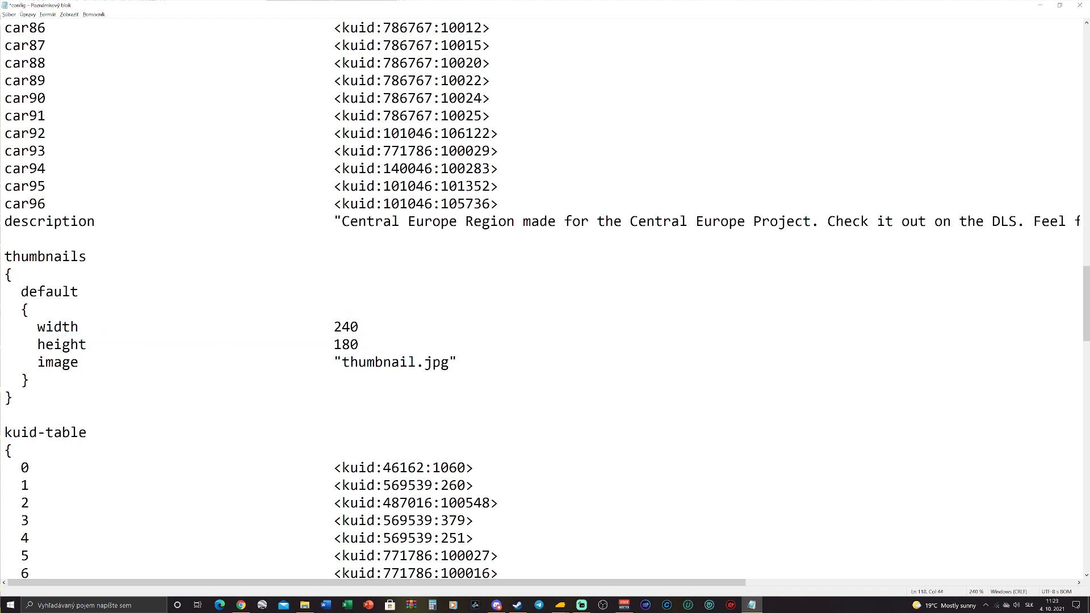
{"action": "left_click_drag", "start_coordinate": [4, 256], "coordinate": [13, 398]}
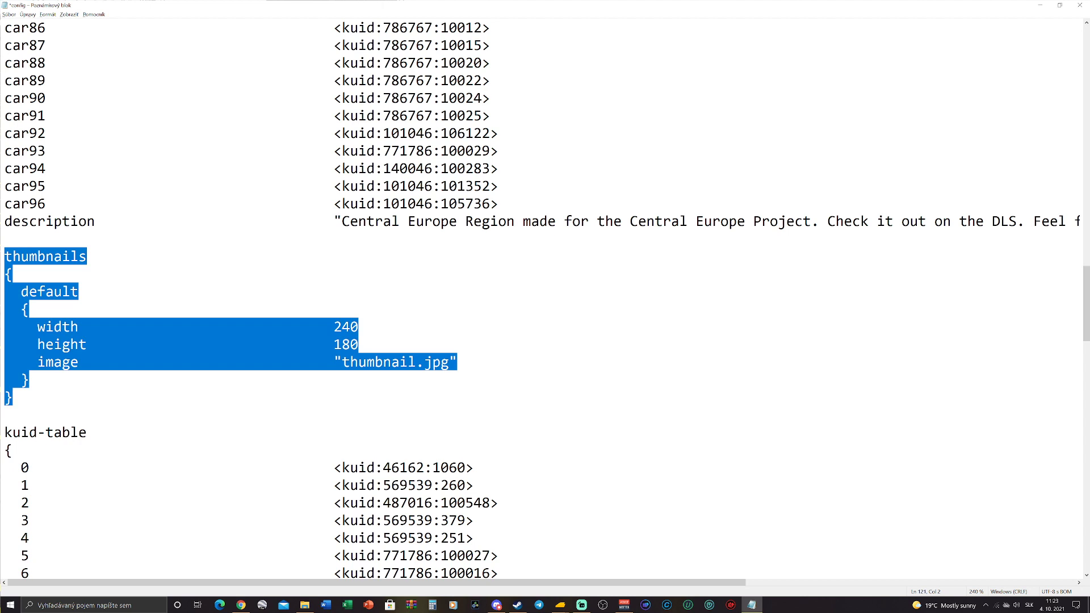
{"action": "left_click", "coordinate": [13, 398]}
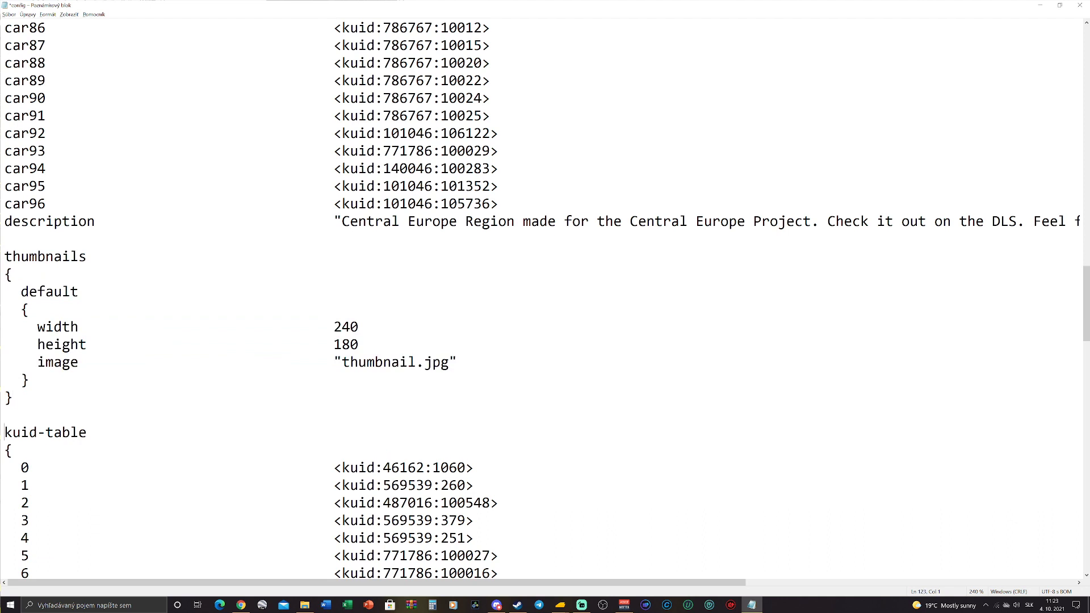
Select the kuid-table heading and look through its entries down to the end of the config file
{"action": "key", "text": "shift+Right"}
{"action": "key", "text": "shift+Right"}
{"action": "key", "text": "shift+Right"}
{"action": "key", "text": "shift+Right"}
{"action": "key", "text": "shift+Right"}
{"action": "key", "text": "shift+Right"}
{"action": "key", "text": "shift+Right"}
{"action": "key", "text": "shift+Right"}
{"action": "key", "text": "shift+Right"}
{"action": "key", "text": "shift+Right"}
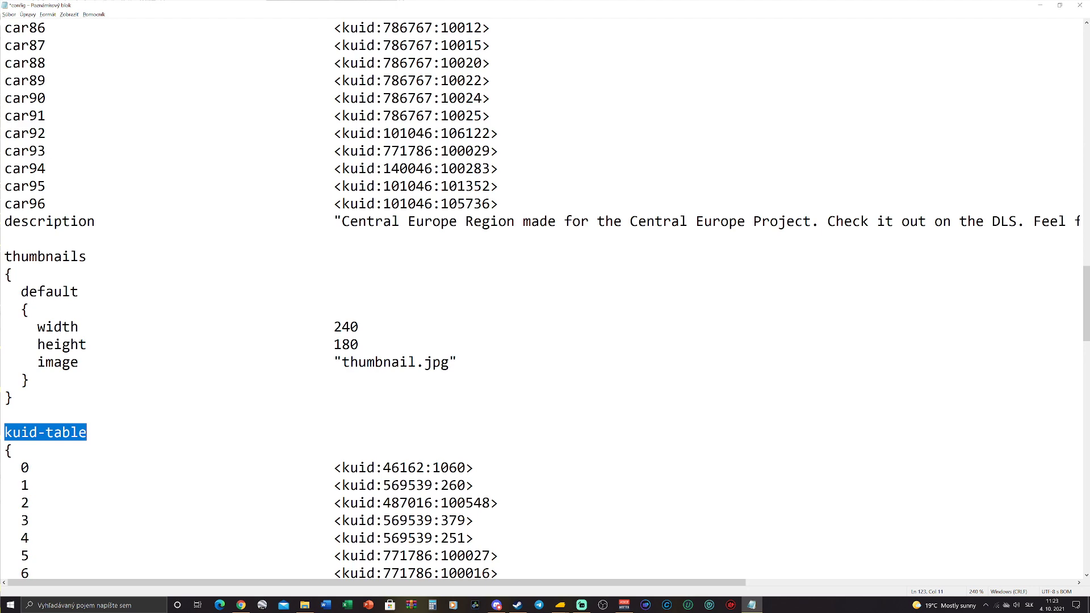
{"action": "scroll", "coordinate": [545, 301], "scroll_direction": "down", "scroll_amount": 20}
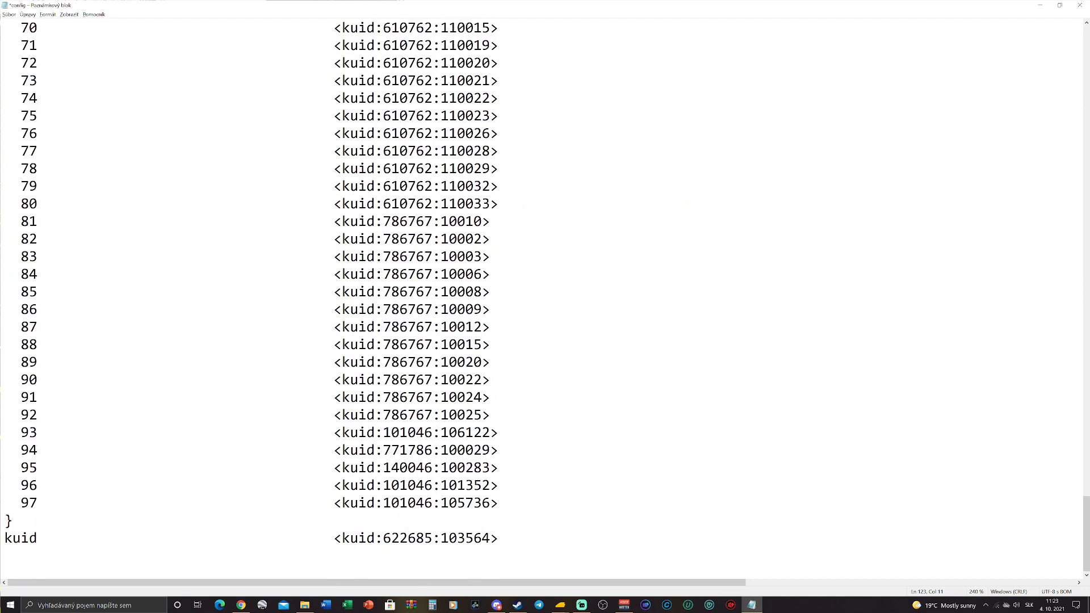
Examine the kuid line at the end of the config file, including its creator number and asset number
{"action": "left_click_drag", "start_coordinate": [4, 538], "coordinate": [499, 538]}
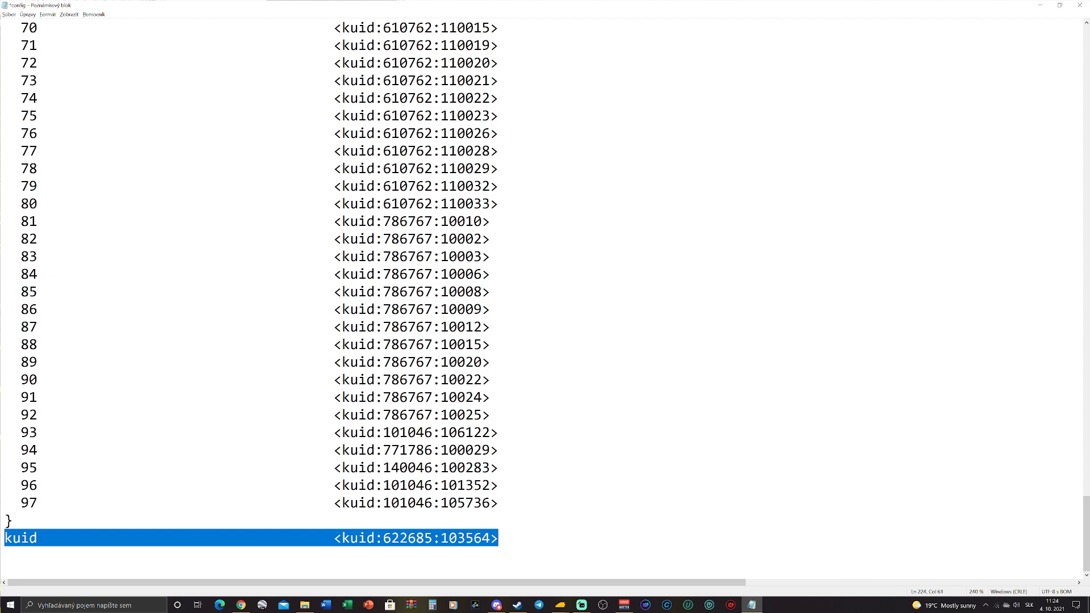
{"action": "key", "text": "Left"}
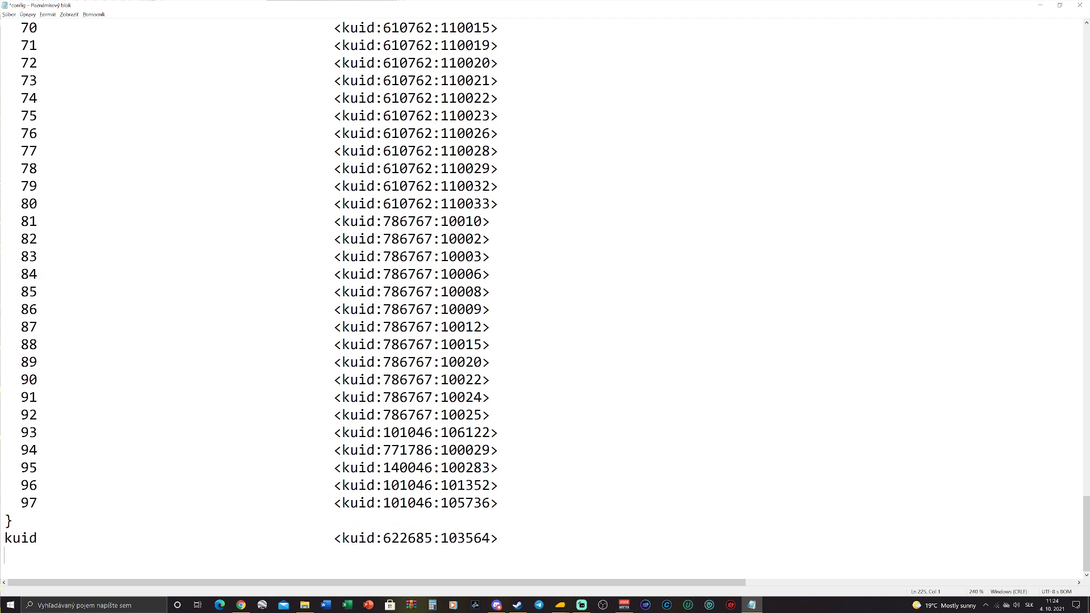
{"action": "key", "text": "End"}
{"action": "key", "text": "shift+Home"}
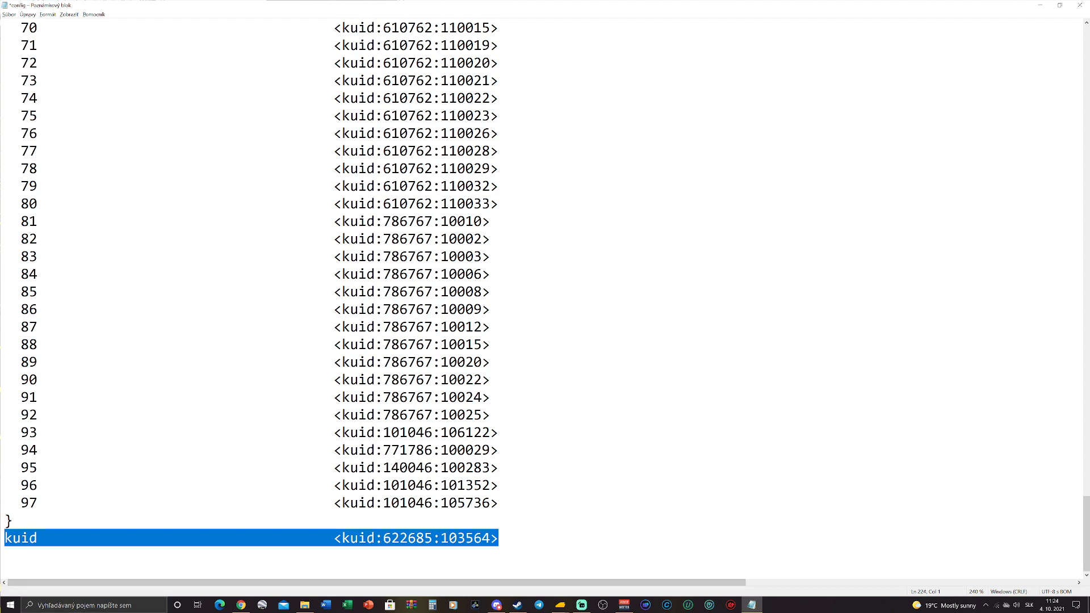
{"action": "left_click_drag", "start_coordinate": [383, 538], "coordinate": [433, 538]}
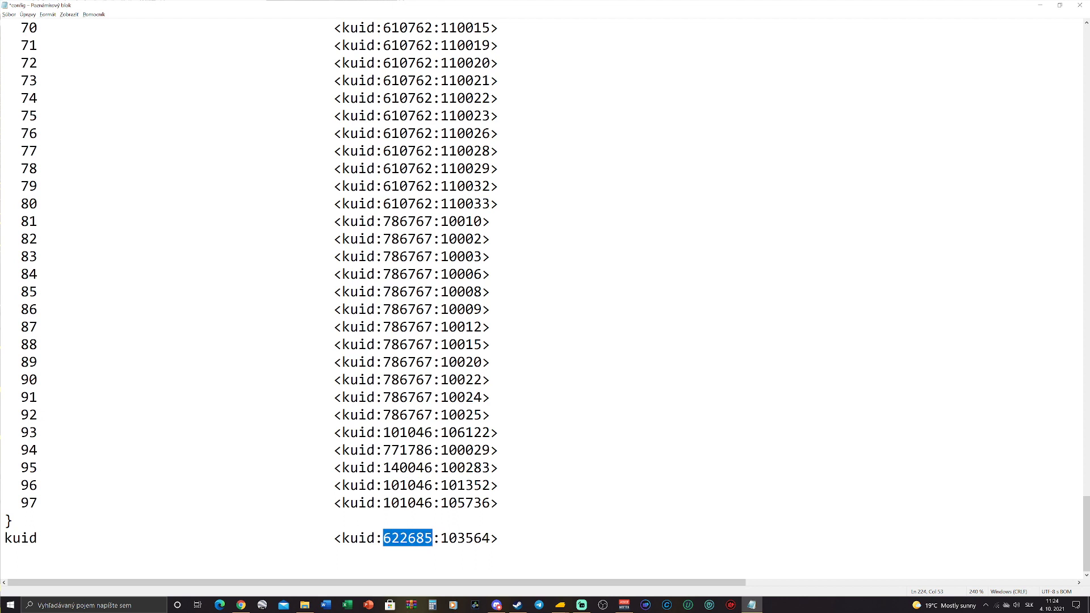
{"action": "left_click_drag", "start_coordinate": [384, 538], "coordinate": [432, 538]}
{"action": "left_click_drag", "start_coordinate": [440, 539], "coordinate": [490, 538]}
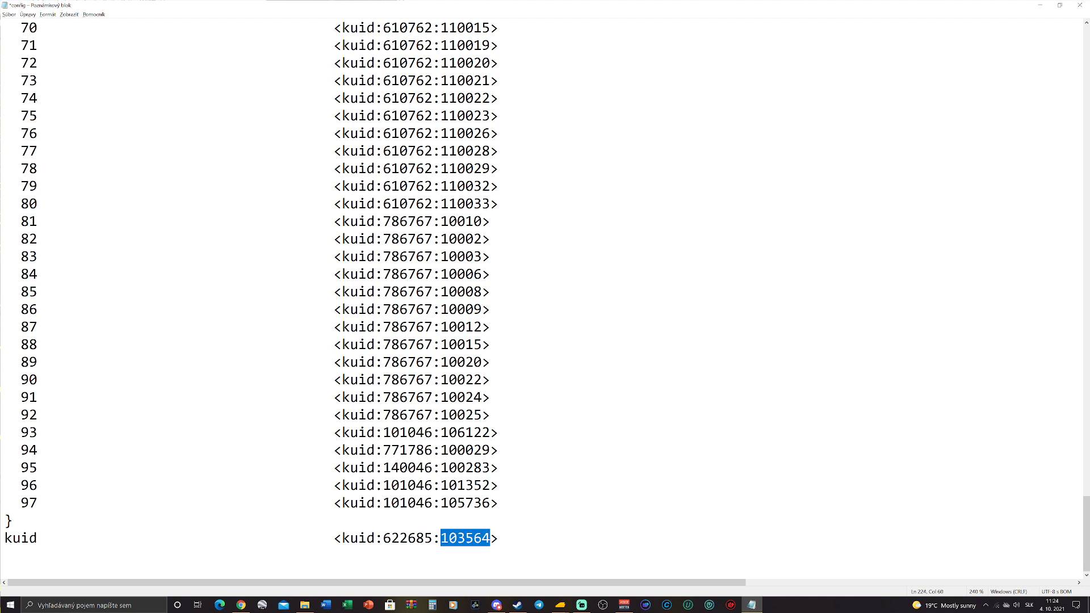
{"action": "key", "text": "Left"}
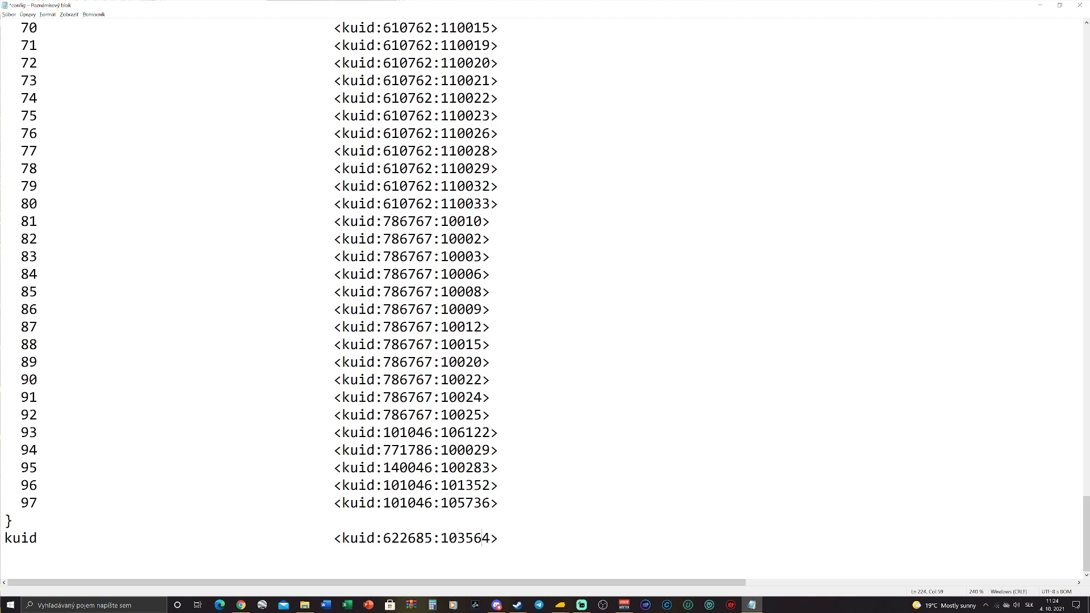
Examine the asset number part of the kuid line at the end of the config file
{"action": "key", "text": "shift+Left"}
{"action": "key", "text": "shift+Left"}
{"action": "key", "text": "shift+Left"}
{"action": "key", "text": "shift+Left"}
{"action": "key", "text": "shift+Left"}
{"action": "key", "text": "shift+Left"}
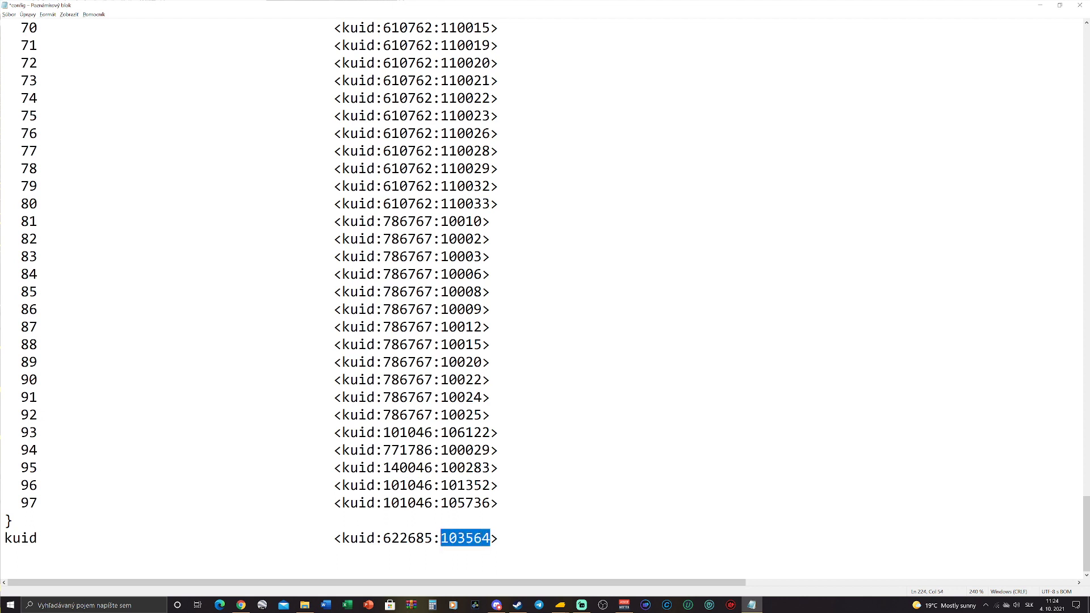
{"action": "key", "text": "Left"}
{"action": "key", "text": "shift+Right"}
{"action": "key", "text": "shift+Right"}
{"action": "key", "text": "shift+Right"}
{"action": "key", "text": "shift+Right"}
{"action": "key", "text": "shift+Right"}
{"action": "key", "text": "shift+Right"}
{"action": "key", "text": "Left"}
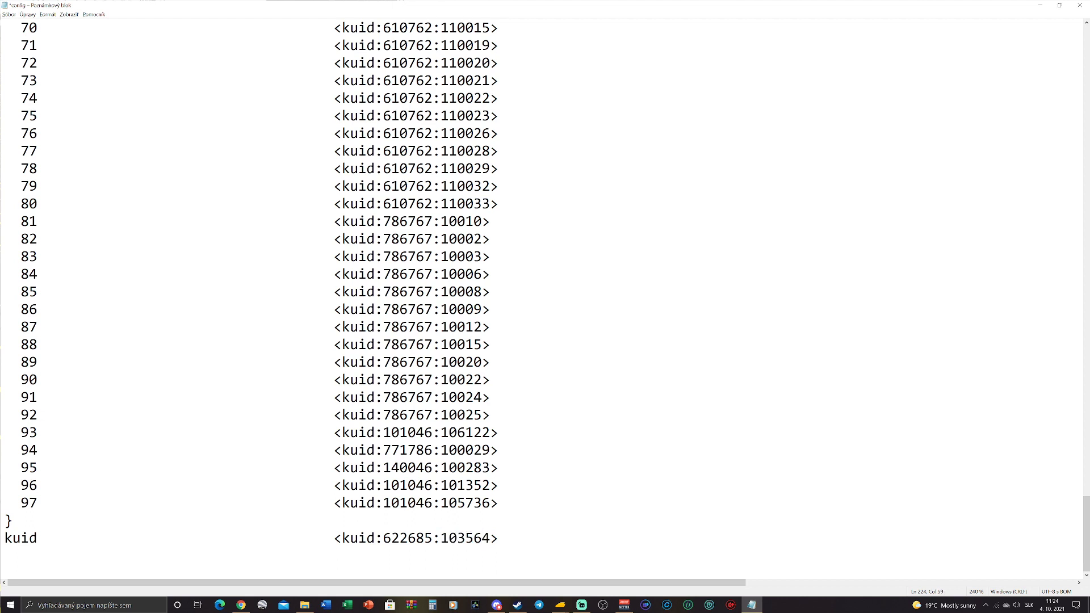
Save the edited config file, and close it together with the New Asset folder window
{"action": "scroll", "coordinate": [545, 300], "scroll_direction": "up", "scroll_amount": 20}
{"action": "scroll", "coordinate": [545, 301], "scroll_direction": "down", "scroll_amount": 1}
{"action": "scroll", "coordinate": [545, 301], "scroll_direction": "up", "scroll_amount": 1}
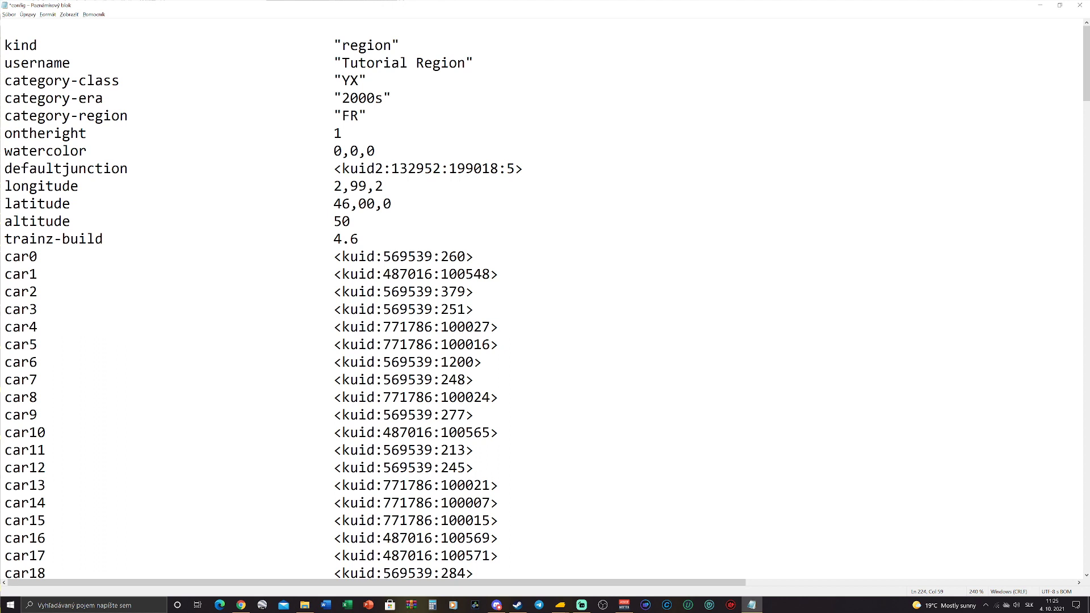
{"action": "mouse_move", "coordinate": [560, 604]}
{"action": "left_click", "coordinate": [5, 15]}
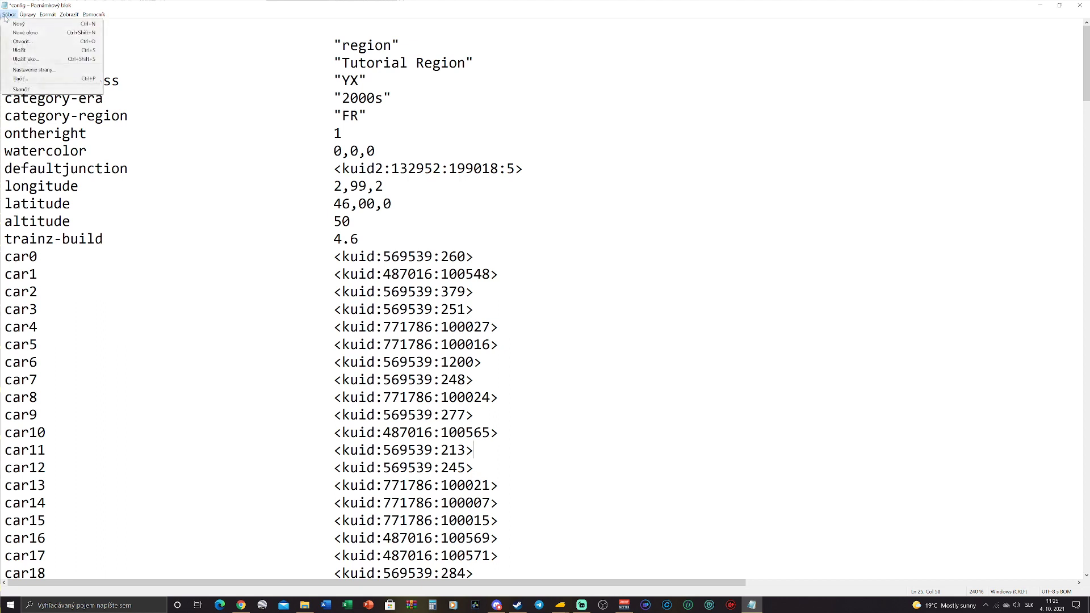
{"action": "left_click", "coordinate": [28, 50]}
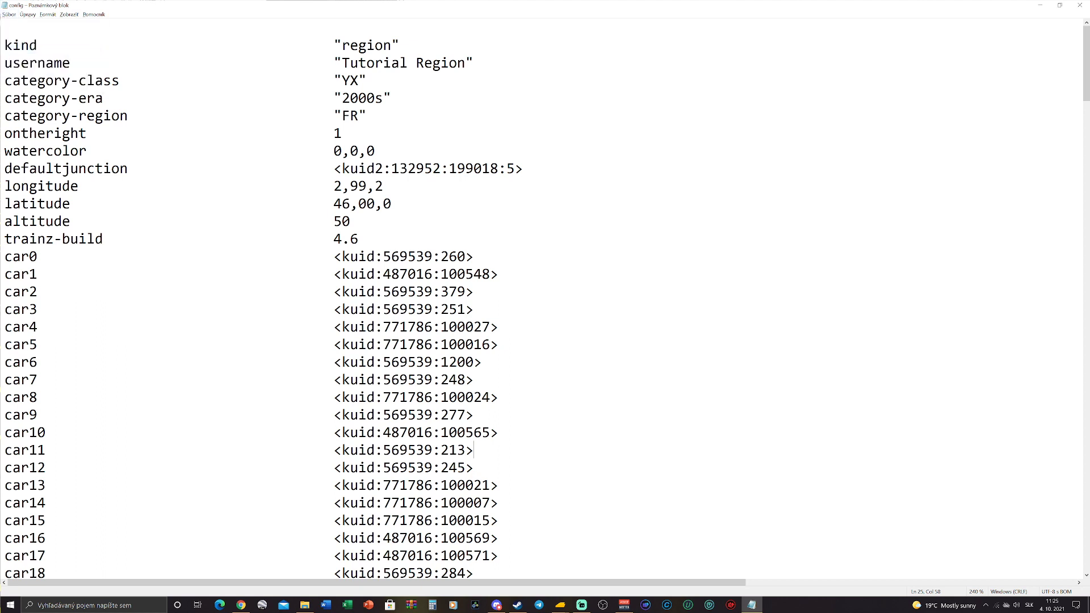
{"action": "left_click", "coordinate": [1079, 5]}
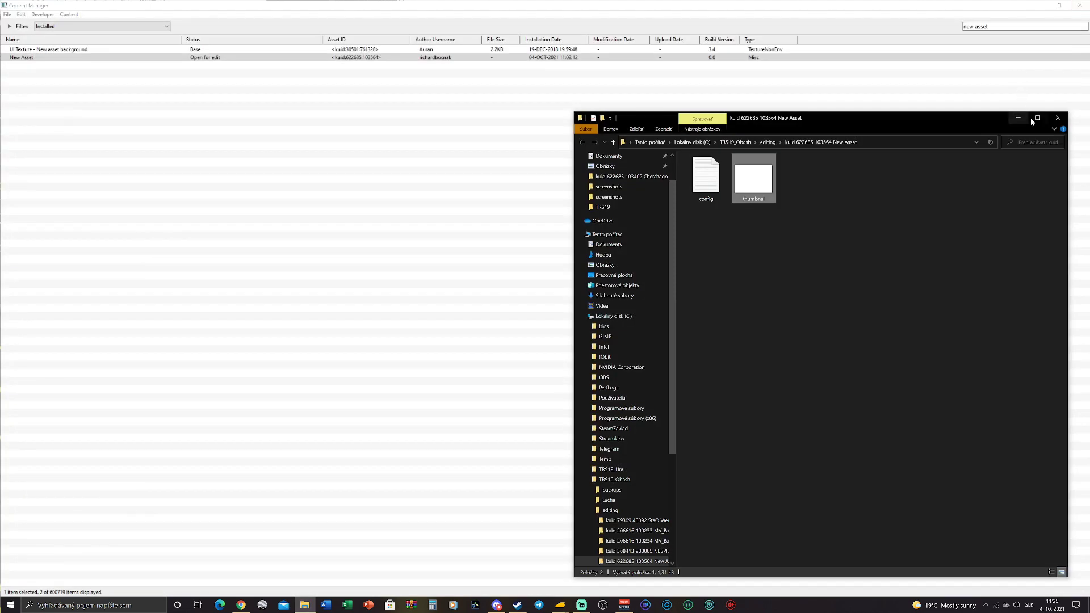
{"action": "left_click", "coordinate": [1058, 118]}
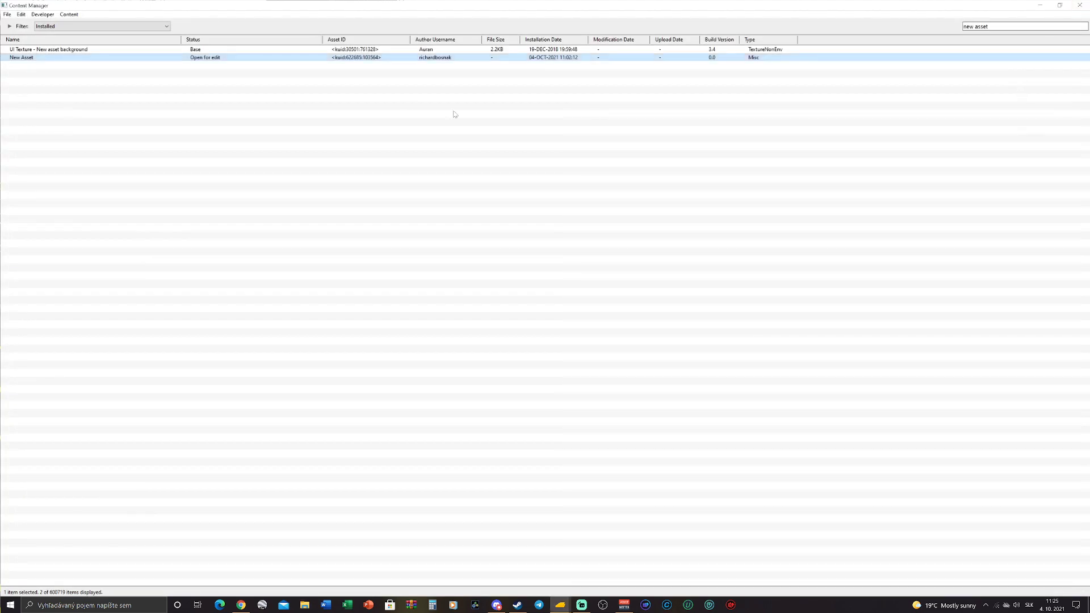
Submit the edits of New Asset, and find the renamed Tutorial Region by searching for "Tutorial"
{"action": "right_click", "coordinate": [225, 59]}
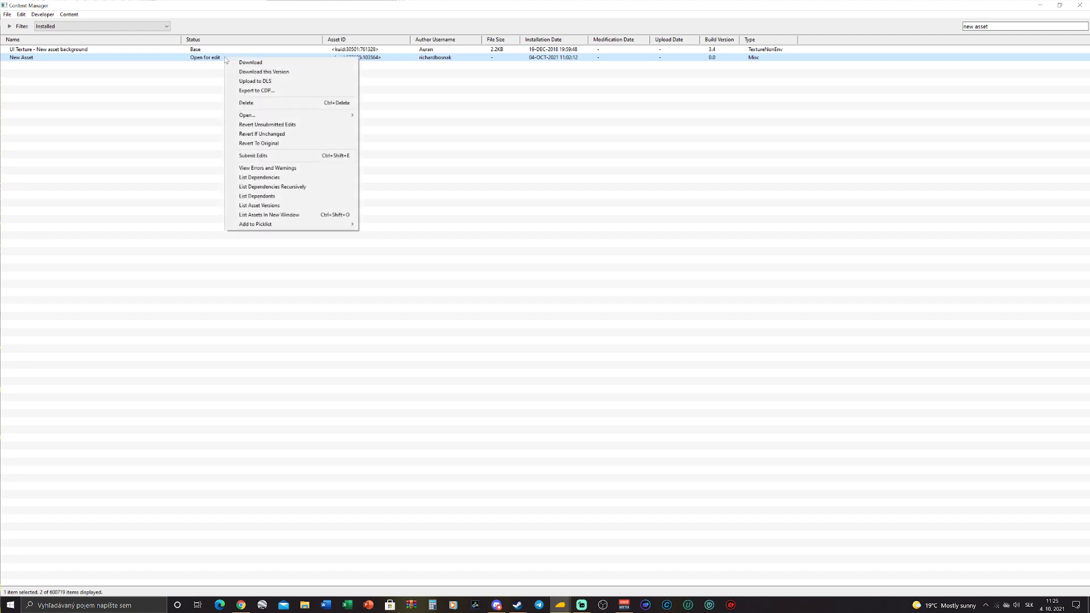
{"action": "left_click", "coordinate": [278, 156]}
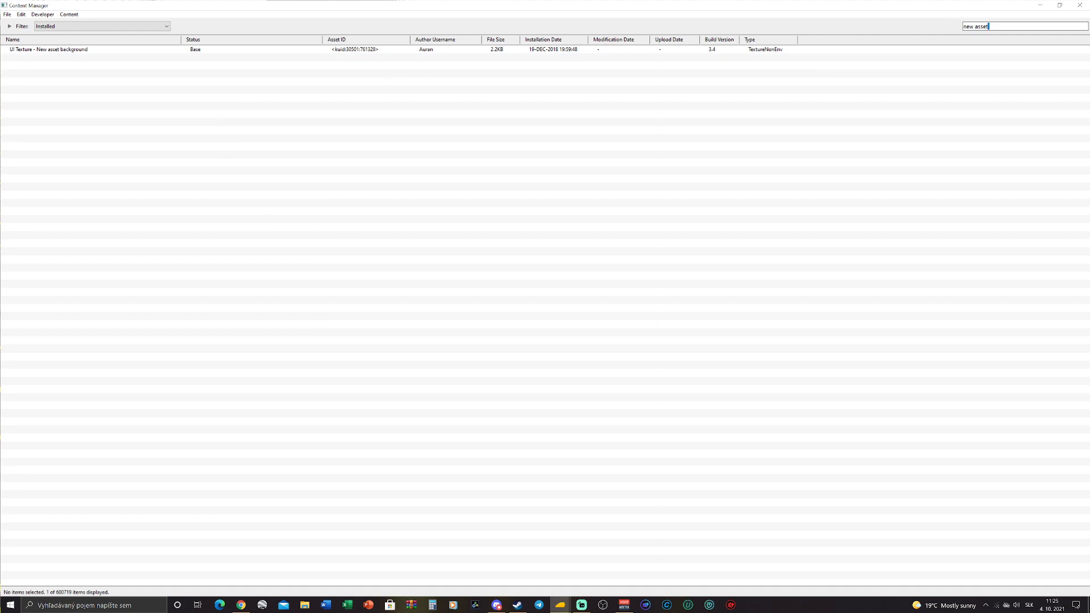
{"action": "left_click_drag", "start_coordinate": [990, 27], "coordinate": [852, 40]}
{"action": "type", "text": "Tutorial"}
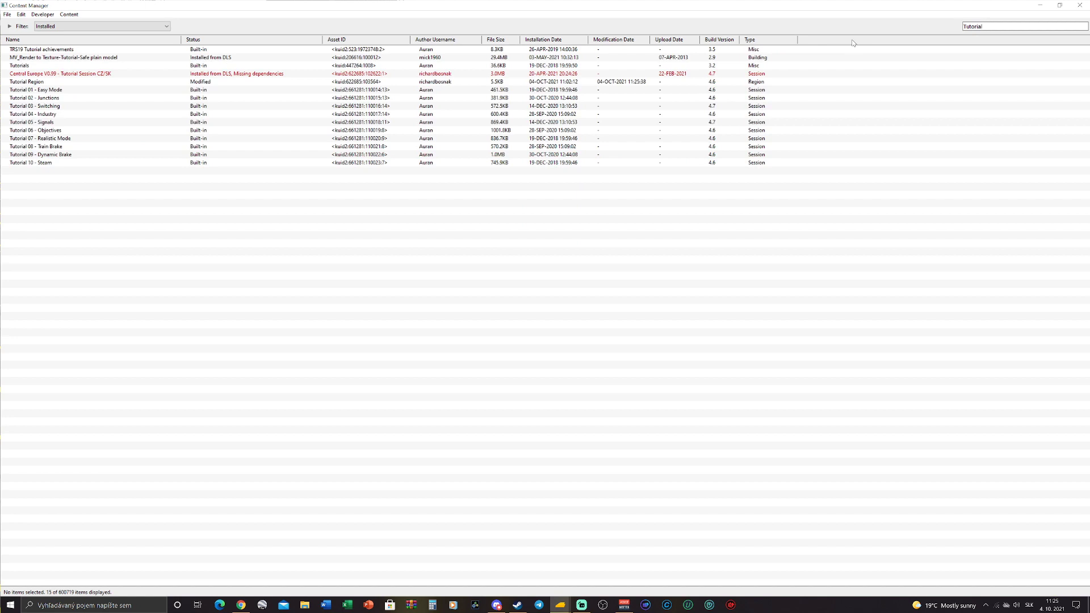
{"action": "left_click", "coordinate": [35, 84]}
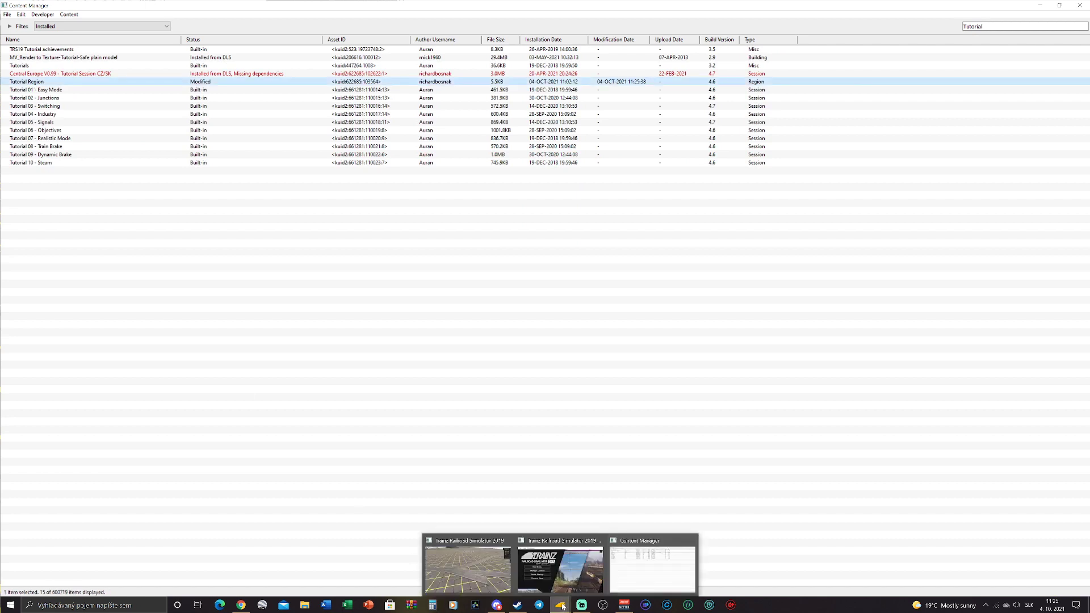
Close the Trainz Railroad Simulator 2019 launcher window while keeping Content Manager open
{"action": "mouse_move", "coordinate": [494, 565]}
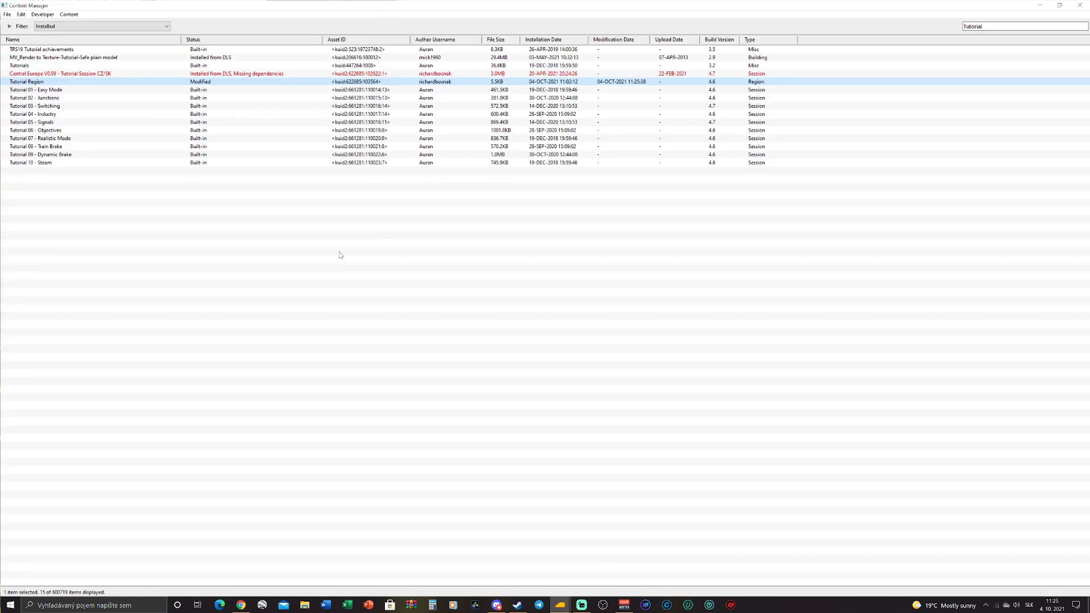
{"action": "left_click", "coordinate": [334, 249]}
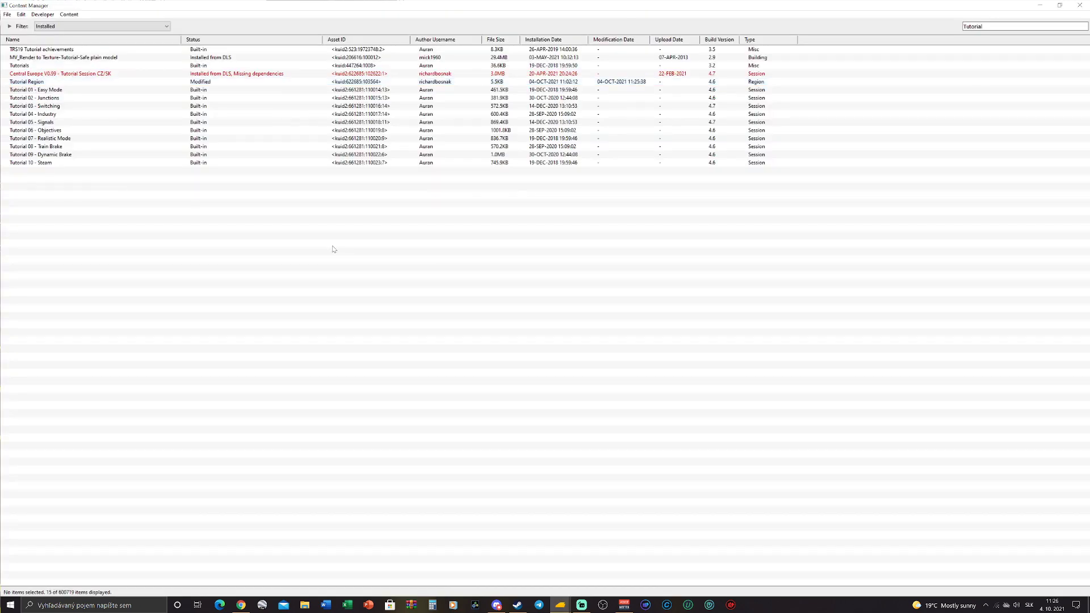
{"action": "mouse_move", "coordinate": [567, 609]}
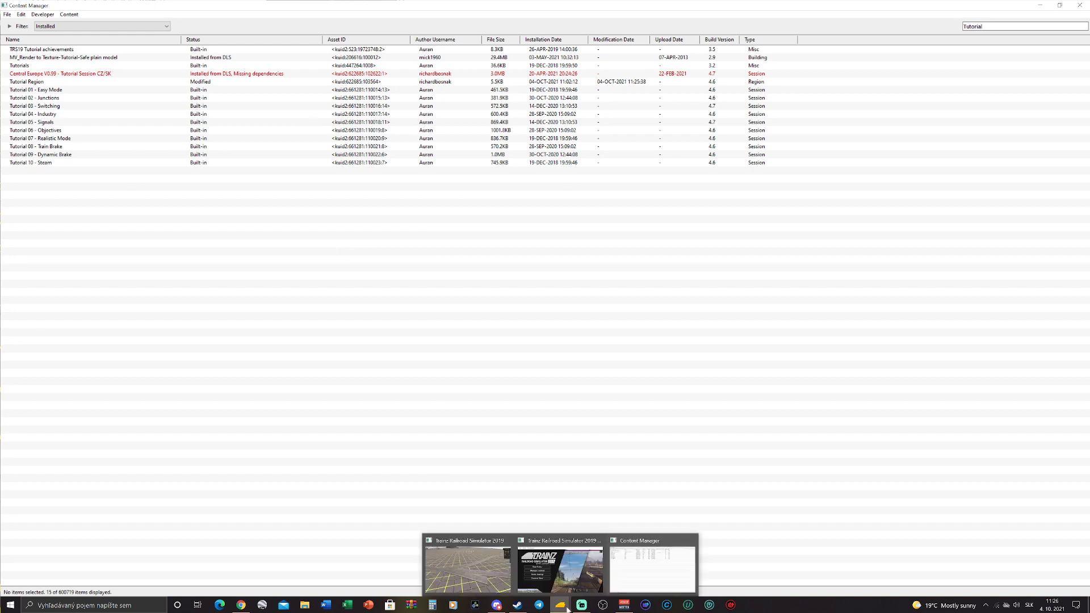
{"action": "left_click", "coordinate": [597, 540]}
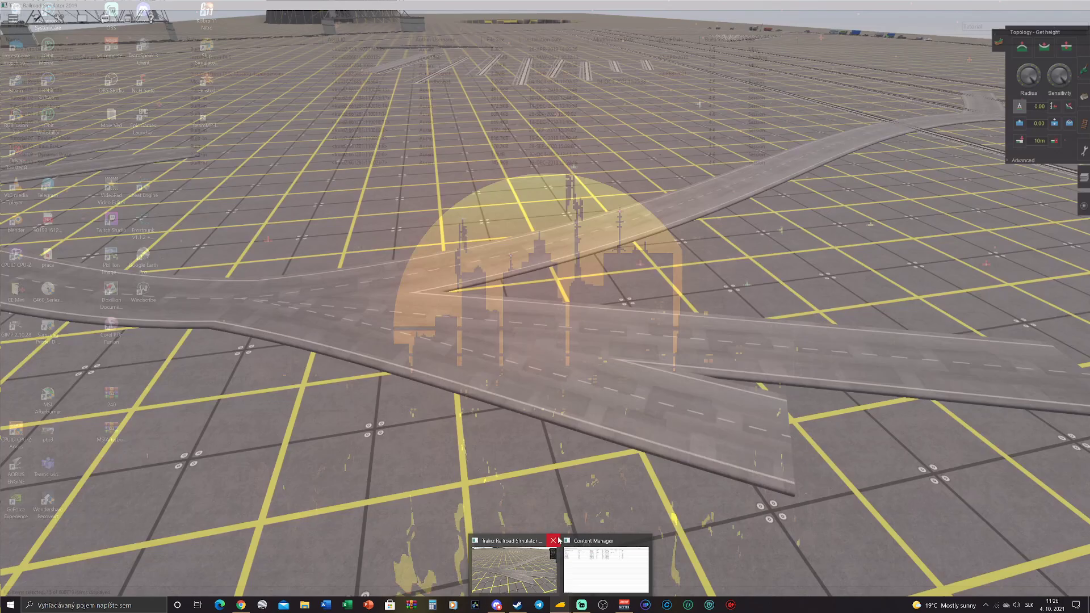
{"action": "left_click", "coordinate": [553, 540]}
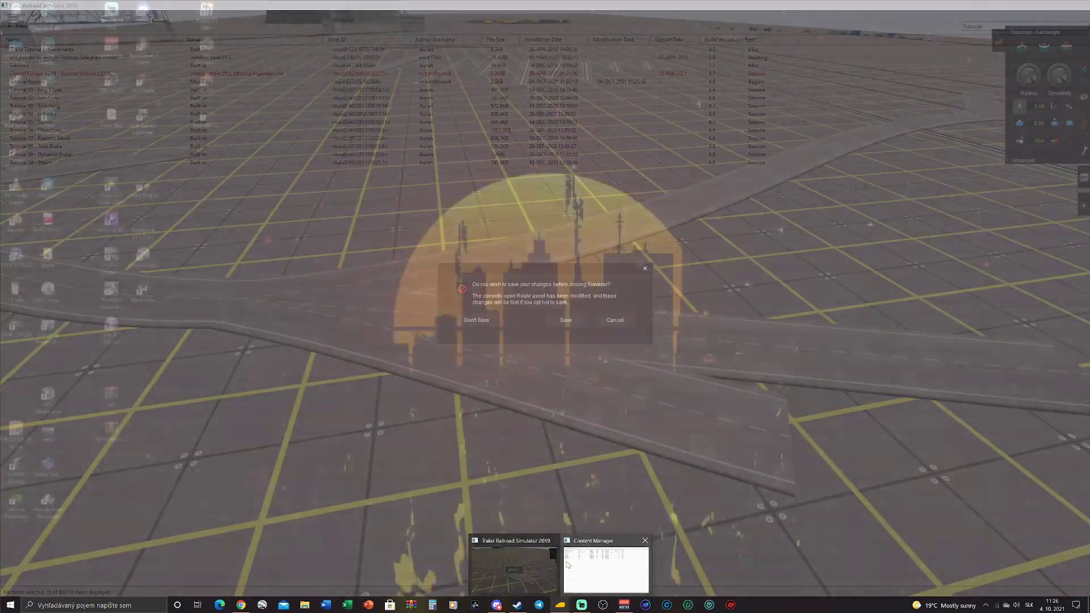
{"action": "left_click", "coordinate": [513, 568]}
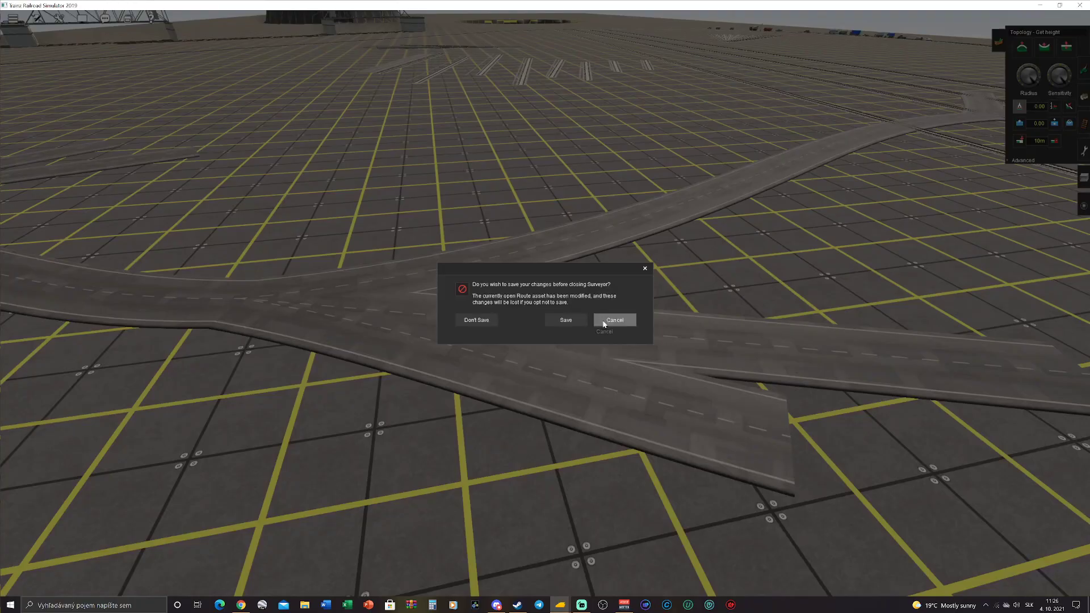
{"action": "left_click", "coordinate": [604, 322]}
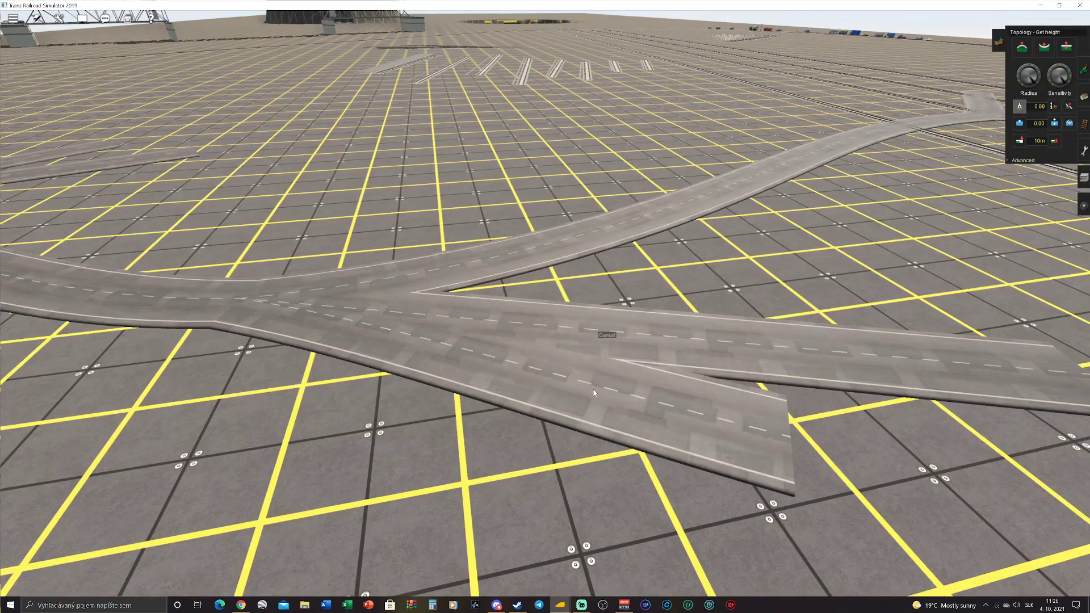
Close the Surveyor window without saving the changes to the open route
{"action": "left_click", "coordinate": [1081, 5]}
{"action": "left_click", "coordinate": [476, 319]}
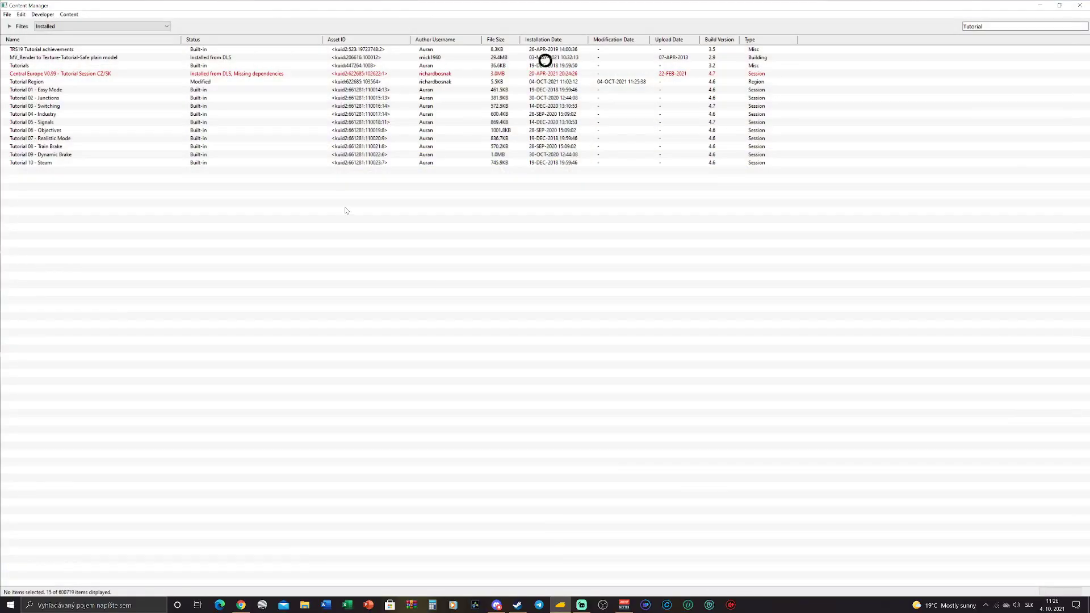
View the asset details of Tutorial Region, including its description and thumbnail area, and close them
{"action": "left_click", "coordinate": [180, 83]}
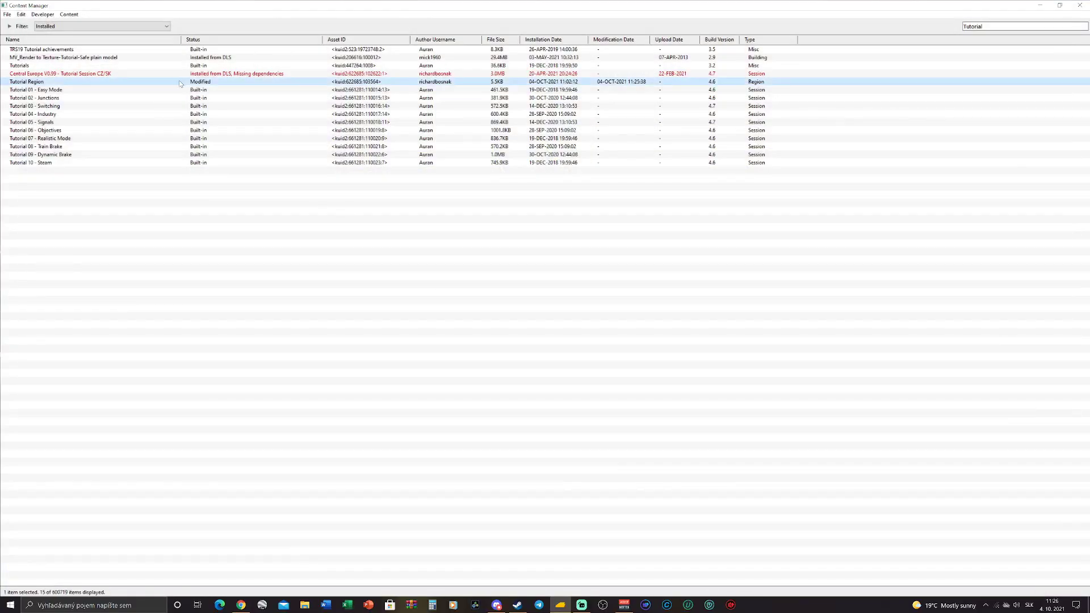
{"action": "double_click", "coordinate": [180, 83]}
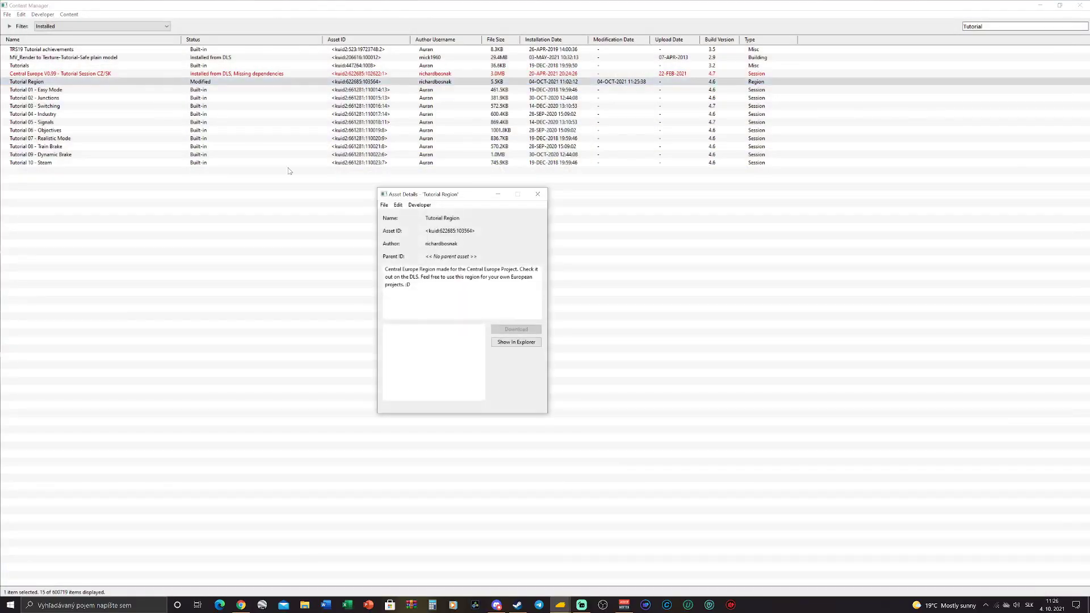
{"action": "left_click", "coordinate": [530, 197]}
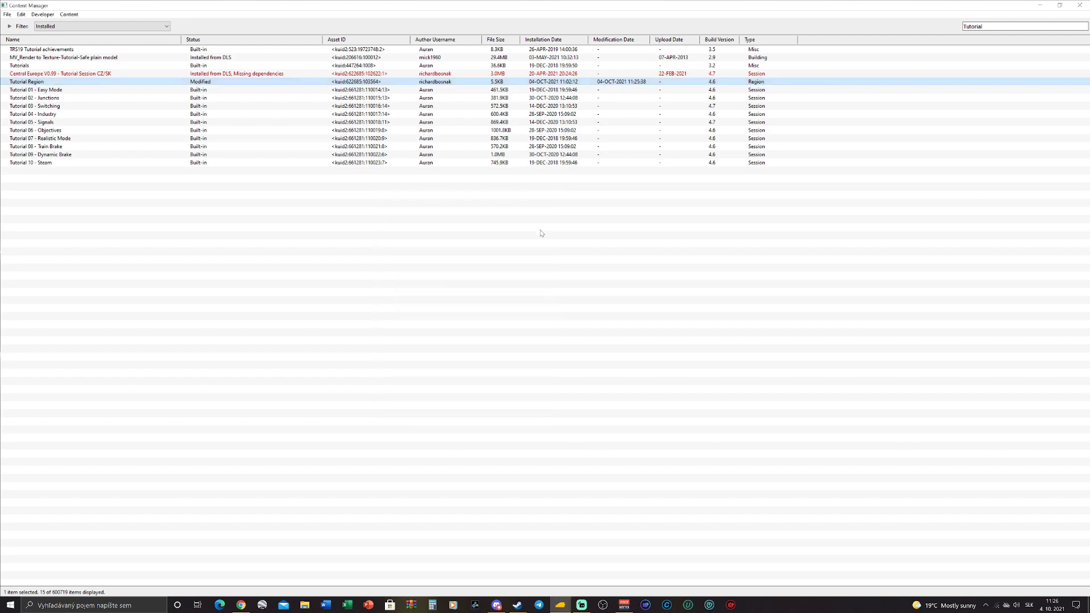